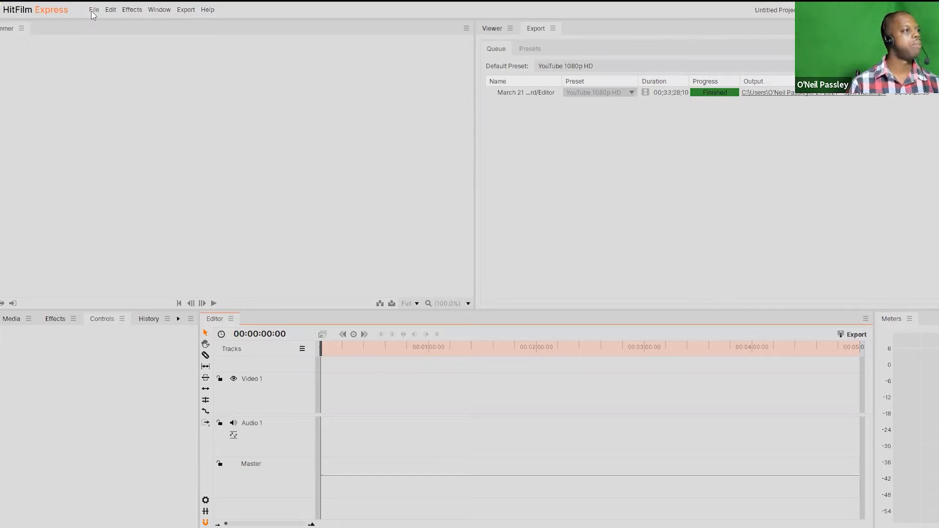
Step: Import the "Like Living in Hell" news video from the Tutorials Stock folder as project media
left_click(93, 11)
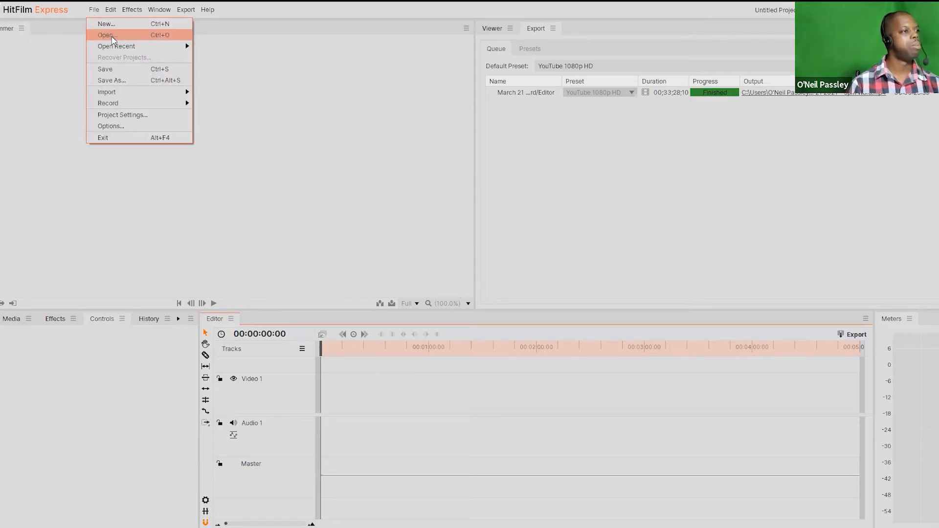
mouse_move(121, 96)
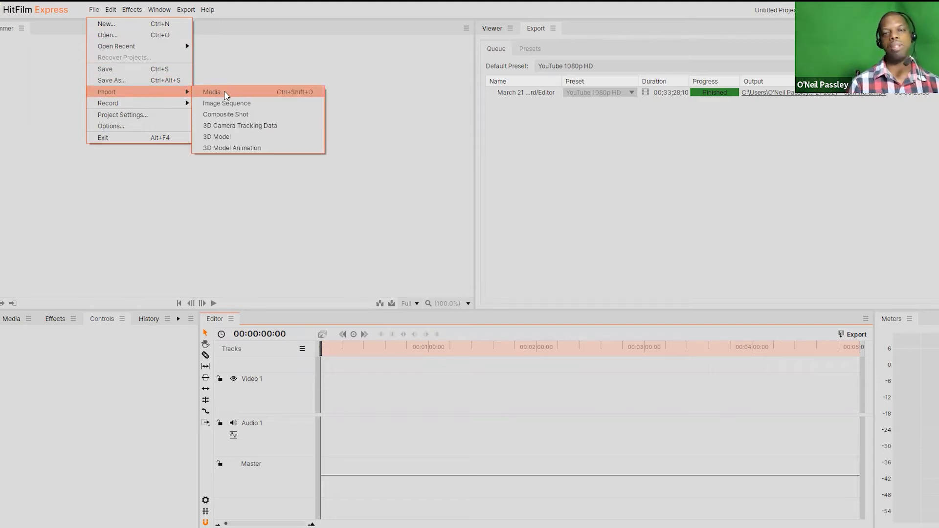
left_click(226, 93)
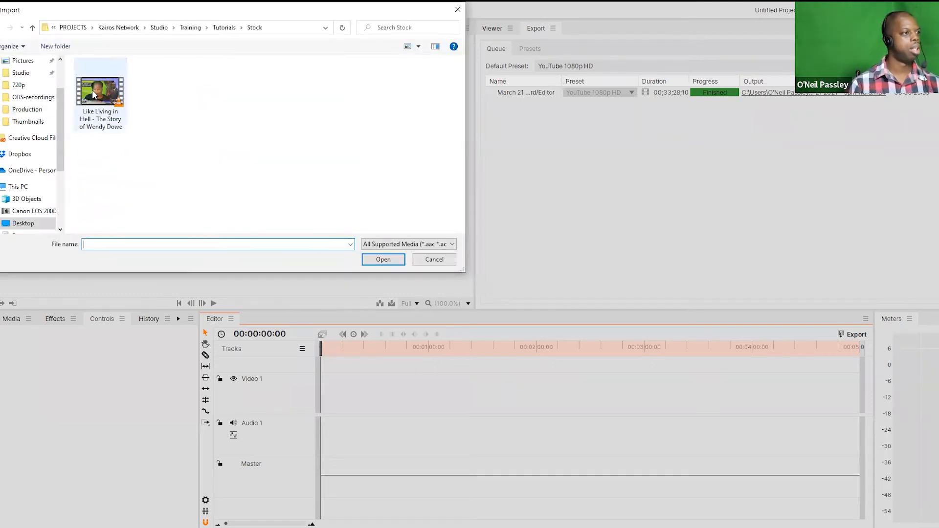
left_click(93, 89)
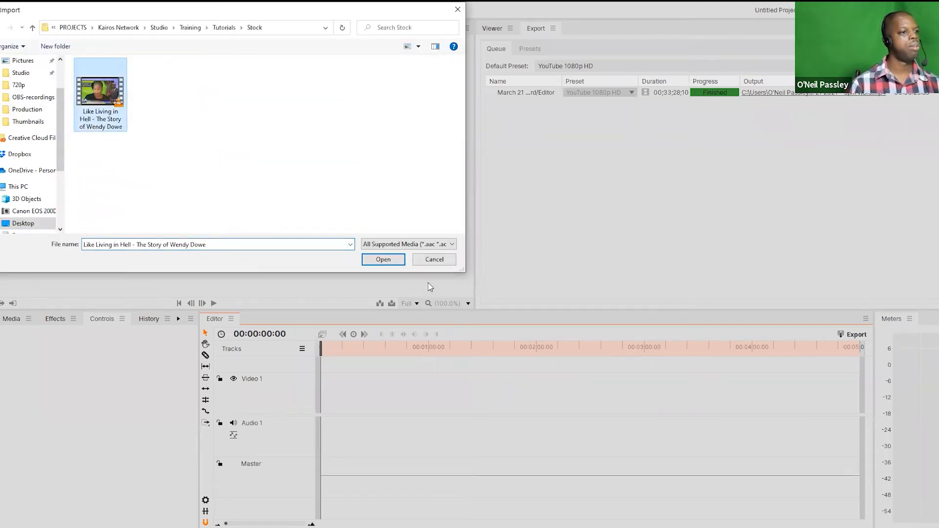
left_click(372, 259)
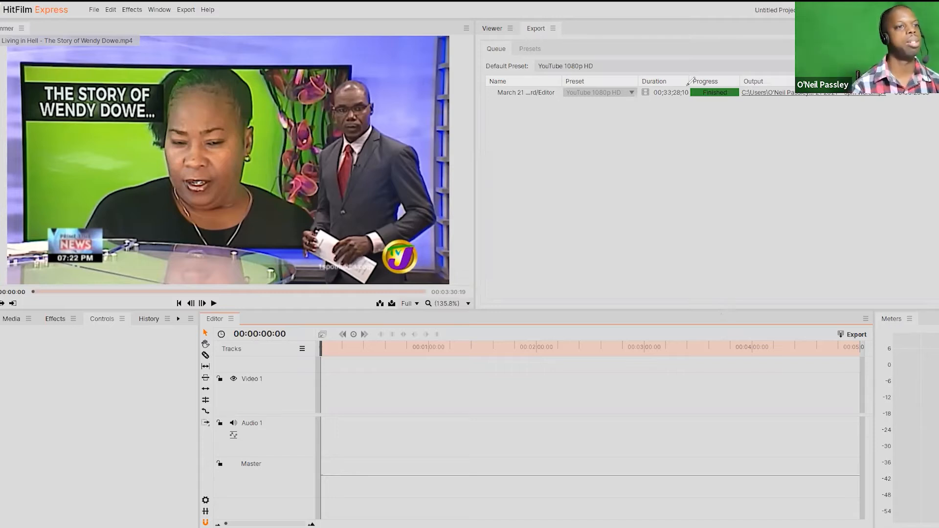
mouse_move(529, 170)
left_mouse_down()
mouse_move(548, 164)
mouse_move(595, 185)
left_mouse_up()
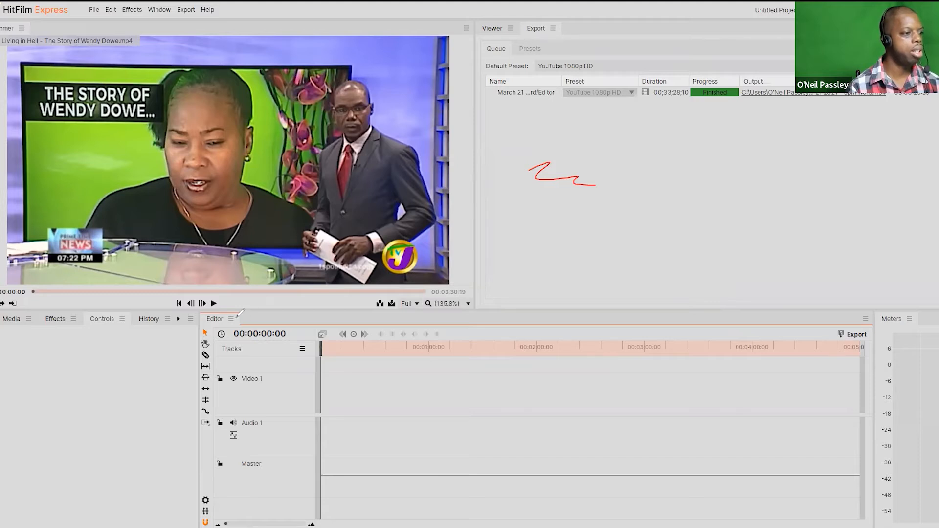
mouse_move(218, 313)
left_mouse_down()
mouse_move(215, 460)
mouse_move(262, 487)
mouse_move(826, 498)
mouse_move(856, 362)
mouse_move(818, 345)
mouse_move(211, 349)
left_mouse_up()
mouse_move(227, 428)
left_mouse_down()
mouse_move(246, 411)
mouse_move(357, 353)
left_mouse_up()
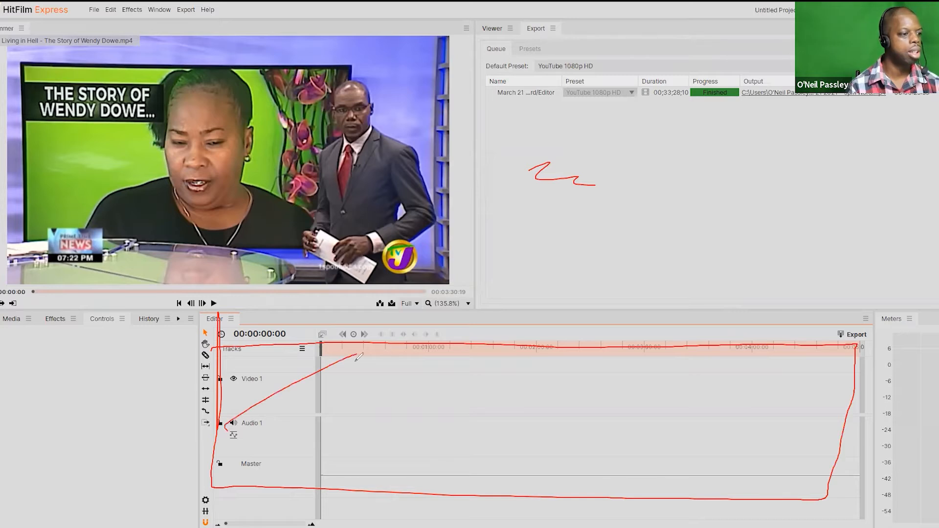
left_click_drag(585, 353, 415, 460)
left_click_drag(800, 361, 623, 473)
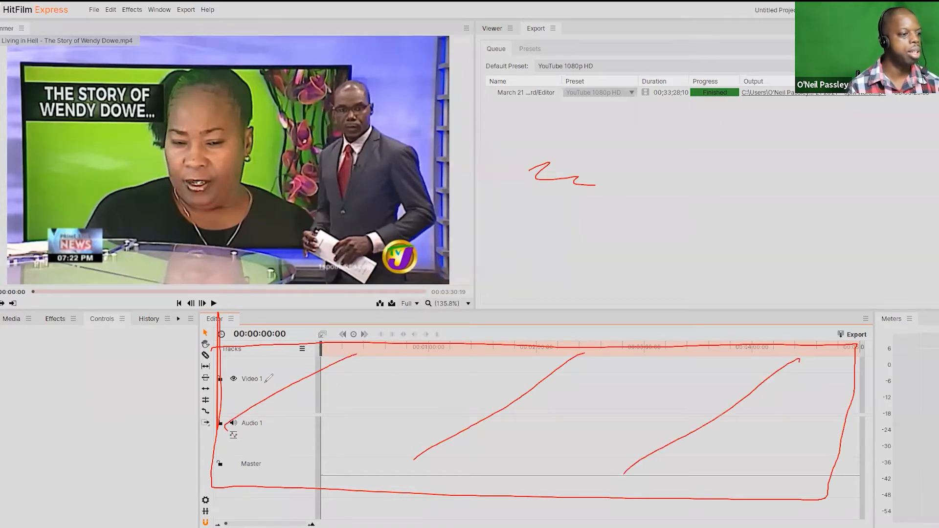
mouse_move(264, 402)
left_mouse_down()
mouse_move(282, 397)
mouse_move(268, 366)
mouse_move(260, 408)
mouse_move(228, 416)
mouse_move(256, 444)
mouse_move(302, 430)
mouse_move(289, 414)
mouse_move(310, 411)
mouse_move(883, 414)
left_mouse_up()
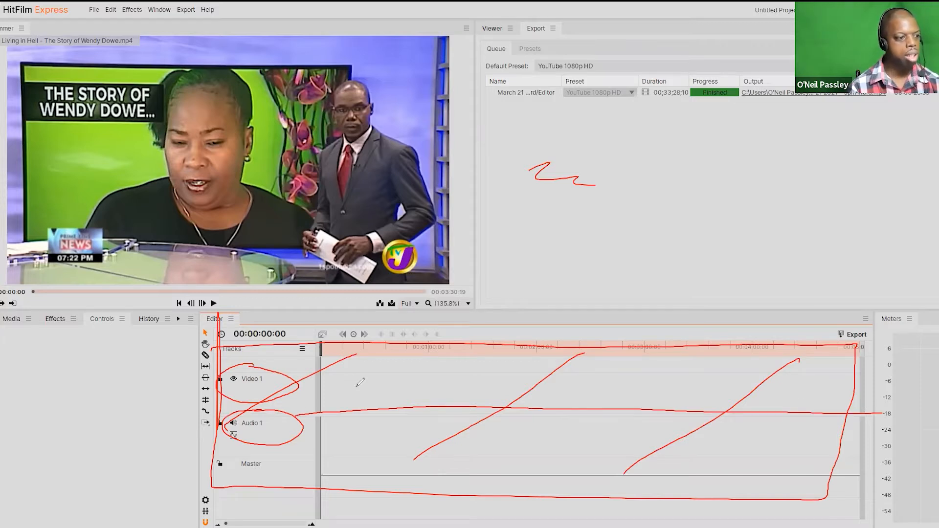
left_click_drag(372, 375, 396, 373)
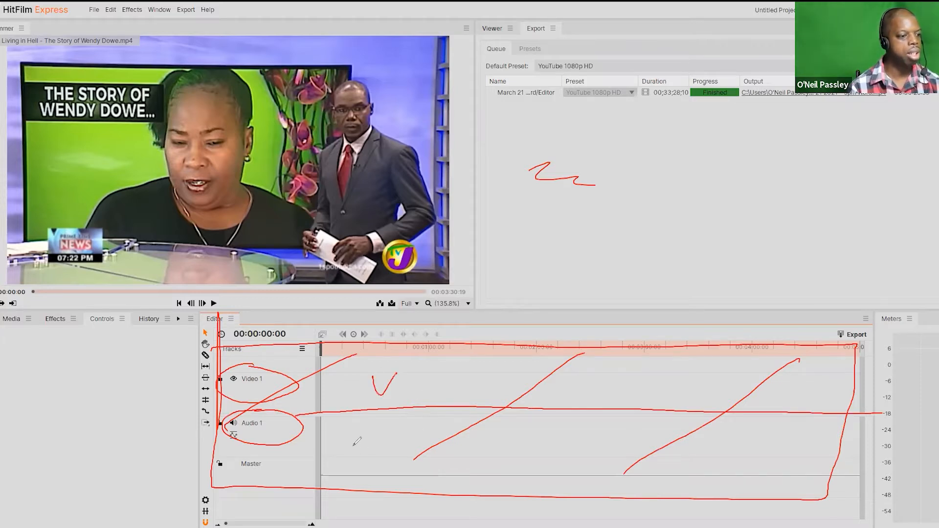
mouse_move(353, 460)
left_mouse_down()
mouse_move(385, 459)
mouse_move(388, 449)
left_mouse_up()
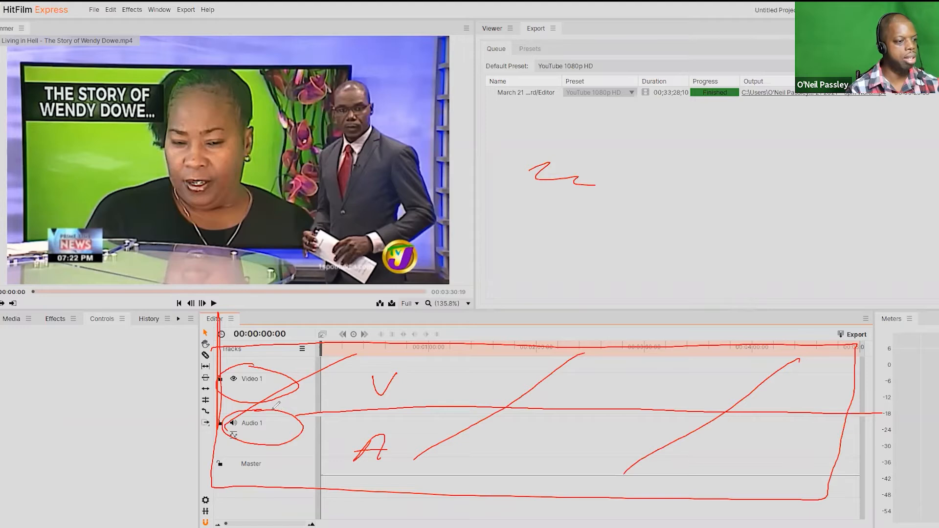
mouse_move(278, 409)
left_mouse_down()
mouse_move(568, 397)
mouse_move(879, 406)
mouse_move(299, 418)
left_mouse_up()
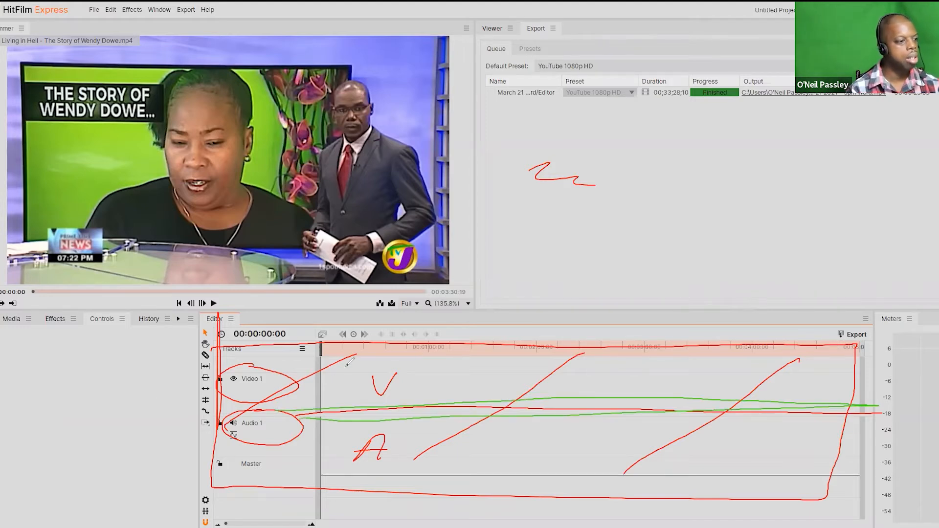
mouse_move(532, 375)
left_mouse_down()
mouse_move(557, 335)
mouse_move(535, 367)
left_mouse_up()
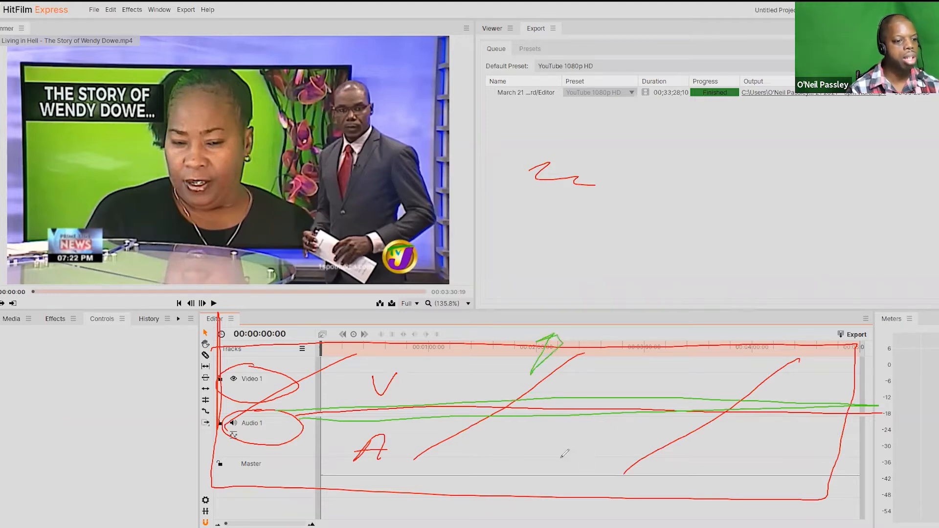
left_click_drag(523, 460, 535, 461)
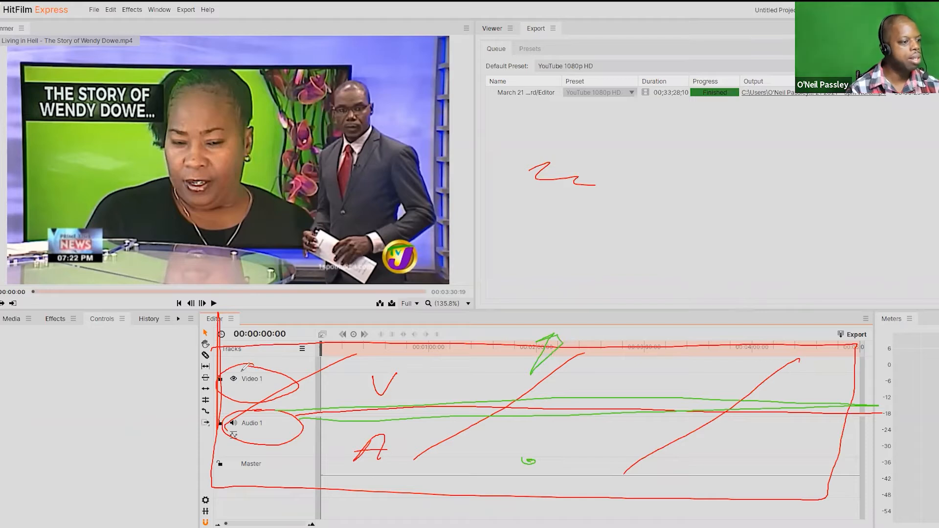
mouse_move(245, 372)
left_mouse_down()
mouse_move(262, 387)
mouse_move(248, 369)
mouse_move(269, 381)
mouse_move(252, 389)
mouse_move(237, 371)
left_mouse_up()
left_click(222, 342)
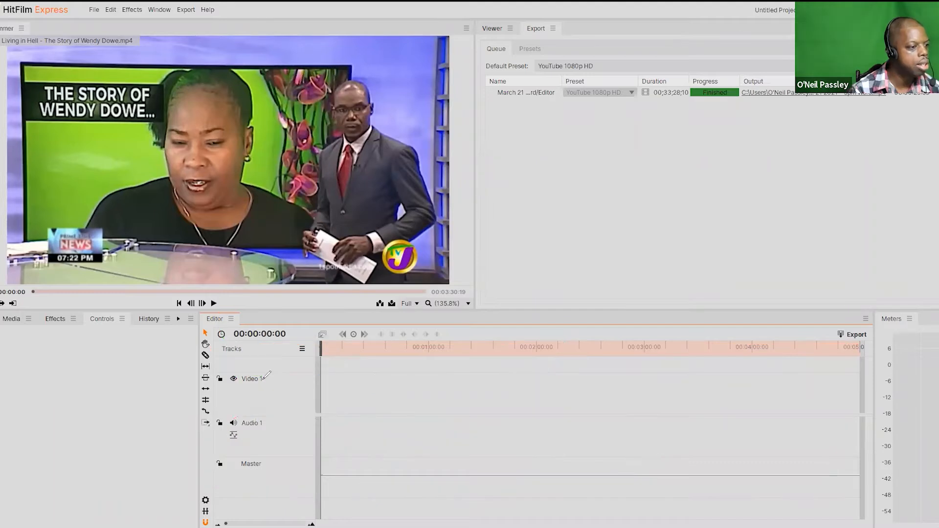
left_click_drag(267, 379, 281, 375)
left_click_drag(267, 421, 284, 419)
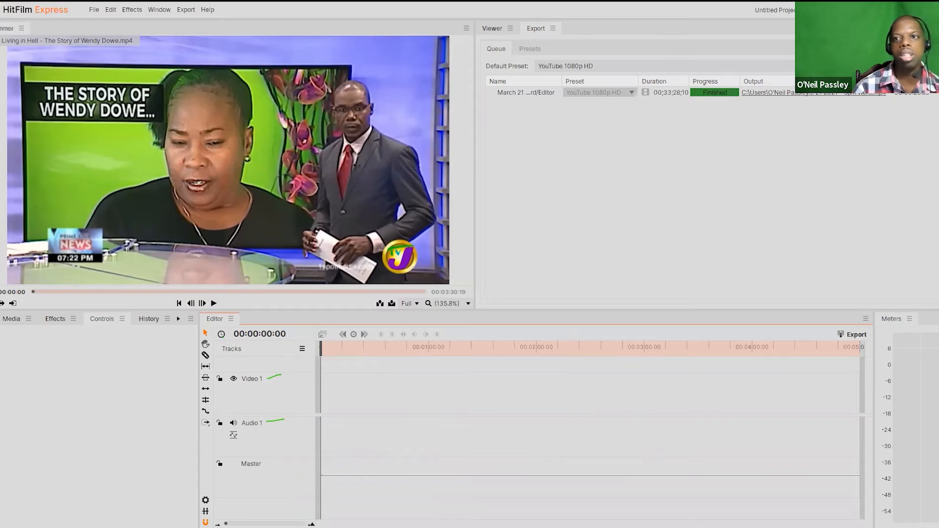
Step: Insert a second video track above Video 1 in the timeline
right_click(264, 364)
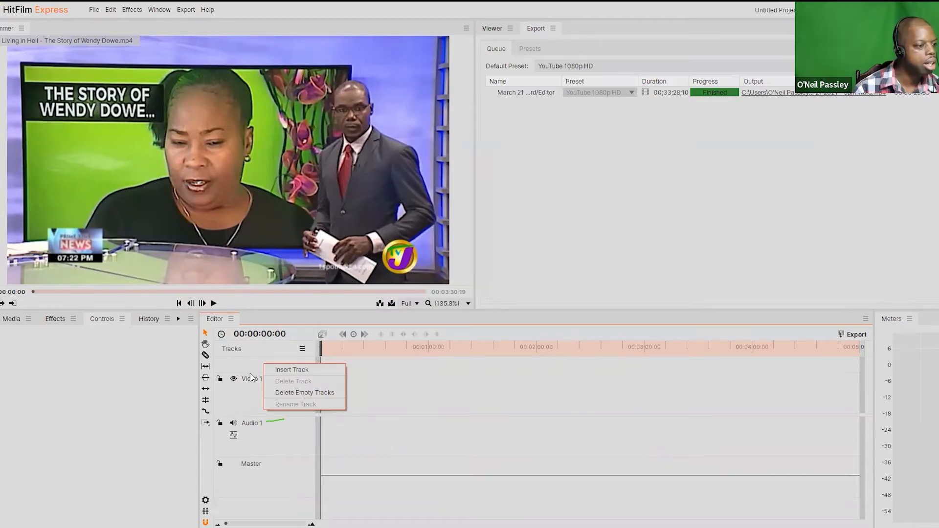
left_click(281, 370)
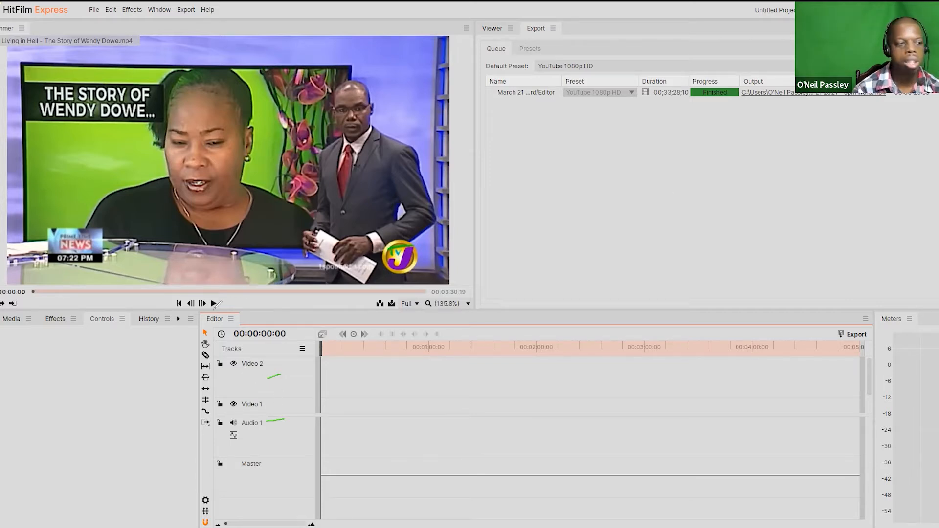
left_click_drag(267, 365, 284, 362)
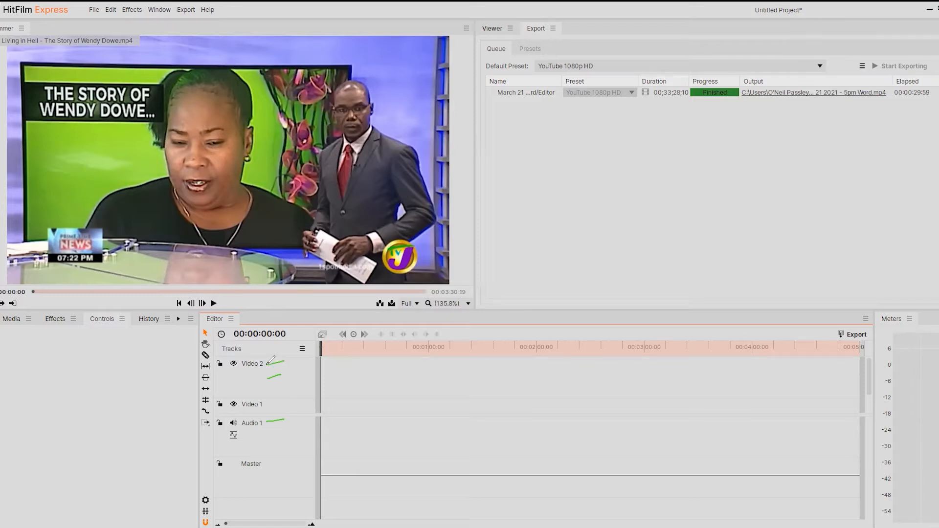
left_click_drag(268, 406, 280, 402)
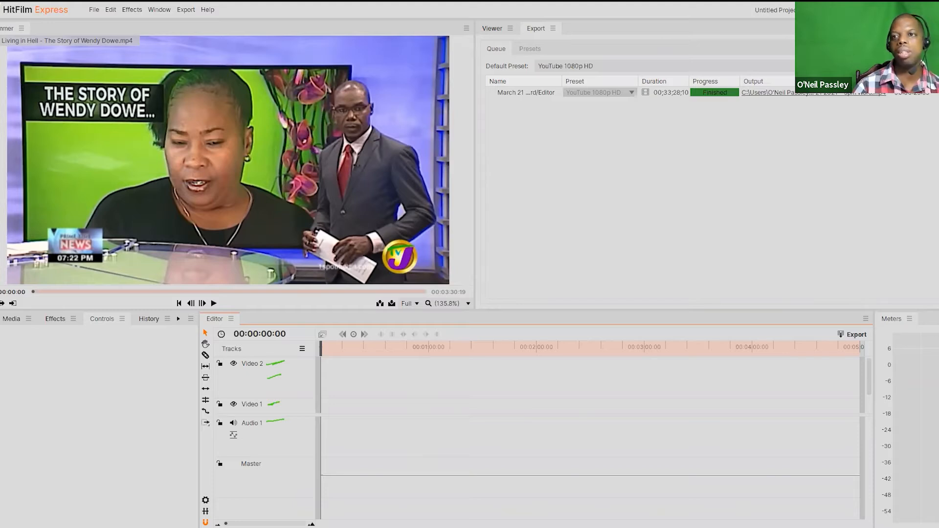
Step: Show the Viewer in place of the export queue and play about the first five seconds of the imported clip in the Trimmer
left_click(492, 28)
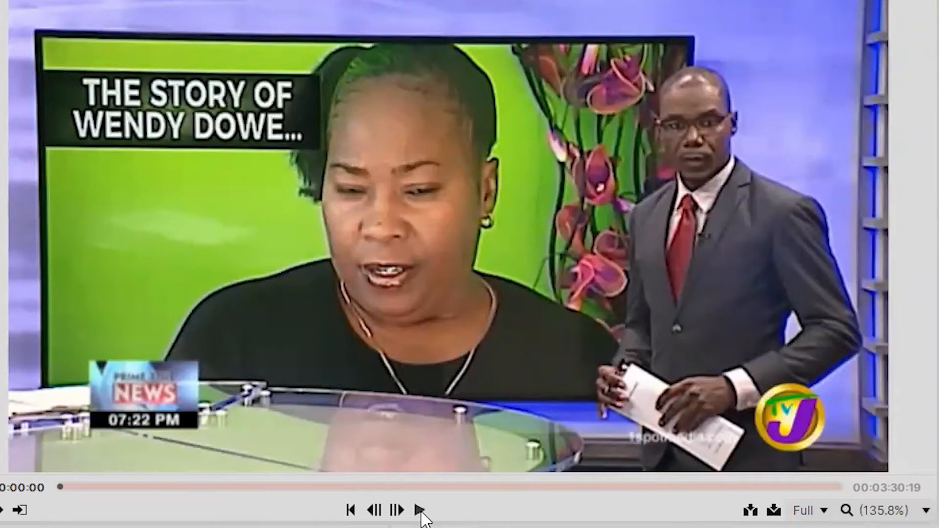
left_click(420, 511)
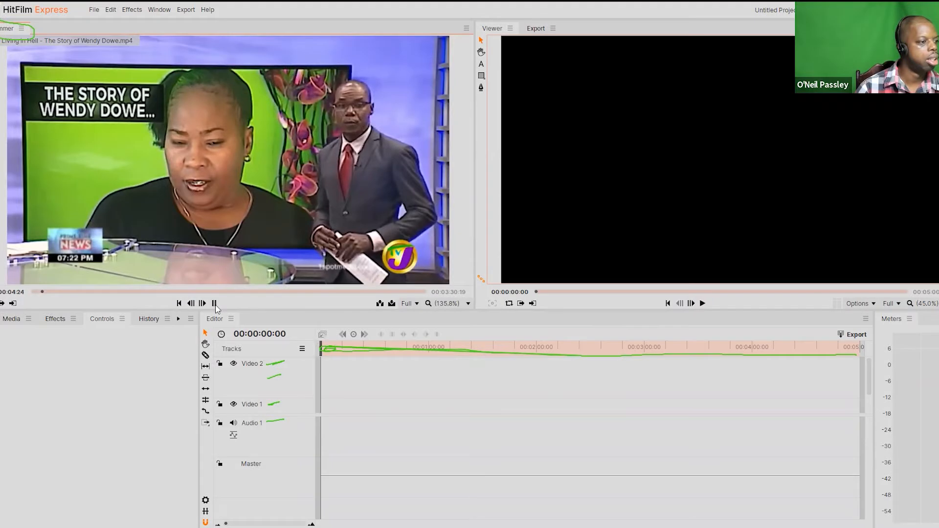
left_click(420, 510)
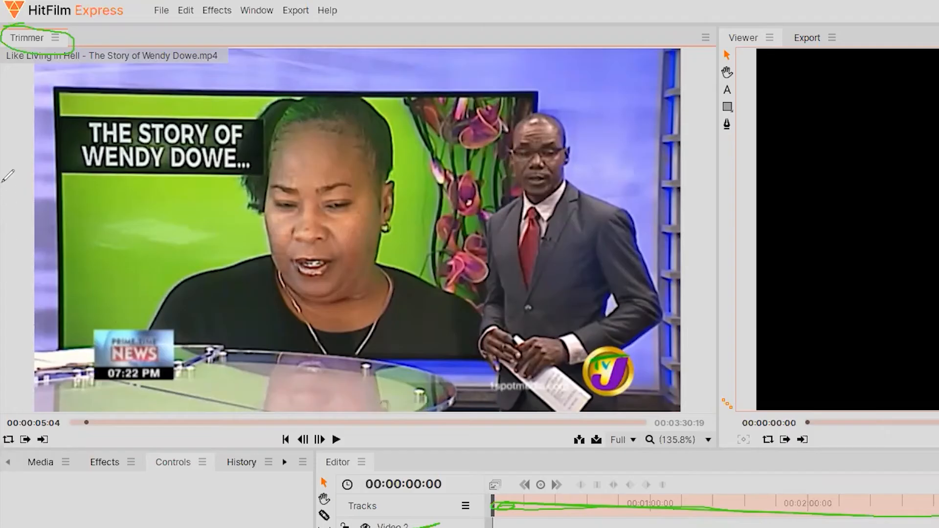
left_click_drag(24, 171, 30, 199)
mouse_move(3, 160)
left_mouse_down()
mouse_move(20, 201)
mouse_move(78, 210)
mouse_move(32, 176)
mouse_move(43, 174)
mouse_move(46, 192)
left_mouse_up()
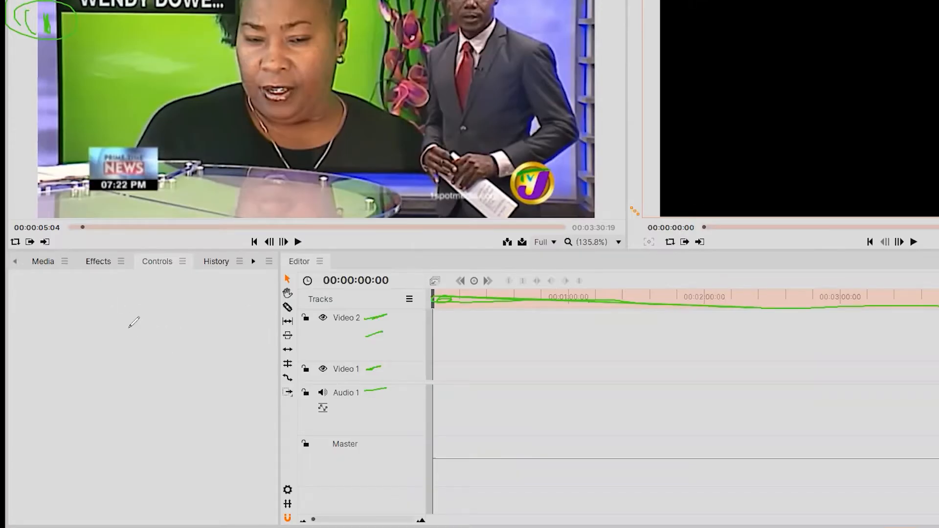
left_click_drag(47, 375, 92, 329)
mouse_move(71, 361)
left_mouse_down()
mouse_move(102, 385)
mouse_move(94, 364)
mouse_move(165, 343)
left_mouse_up()
mouse_move(151, 300)
left_mouse_down()
mouse_move(190, 343)
mouse_move(232, 341)
left_mouse_up()
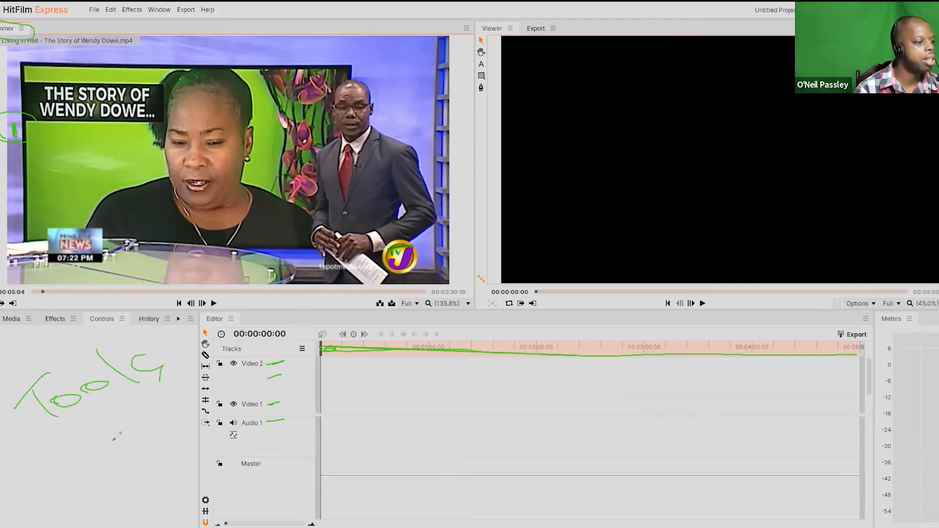
left_click_drag(109, 436, 146, 454)
left_click_drag(83, 416, 91, 444)
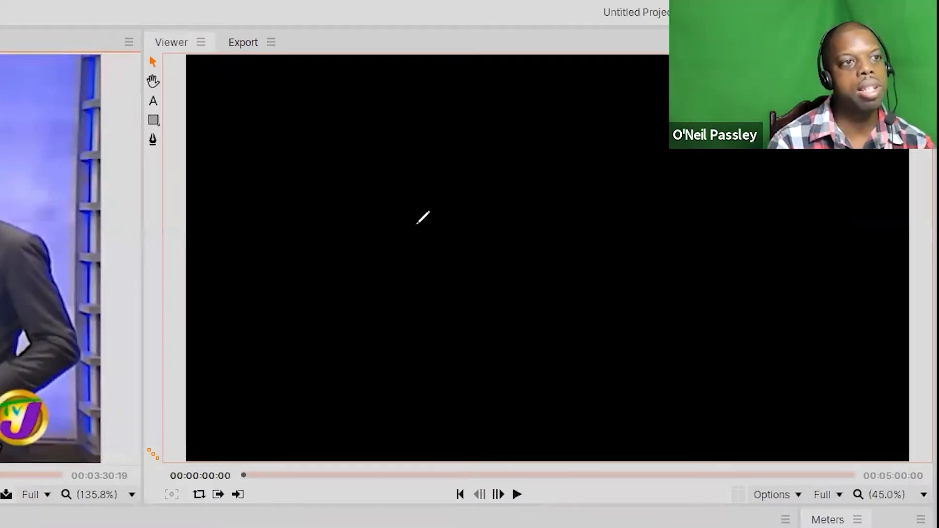
mouse_move(418, 219)
left_mouse_down()
mouse_move(428, 281)
mouse_move(408, 249)
left_mouse_up()
mouse_move(471, 242)
left_mouse_down()
mouse_move(504, 239)
mouse_move(543, 254)
mouse_move(565, 237)
left_mouse_up()
mouse_move(578, 224)
left_mouse_down()
mouse_move(587, 245)
mouse_move(670, 234)
mouse_move(717, 206)
left_mouse_up()
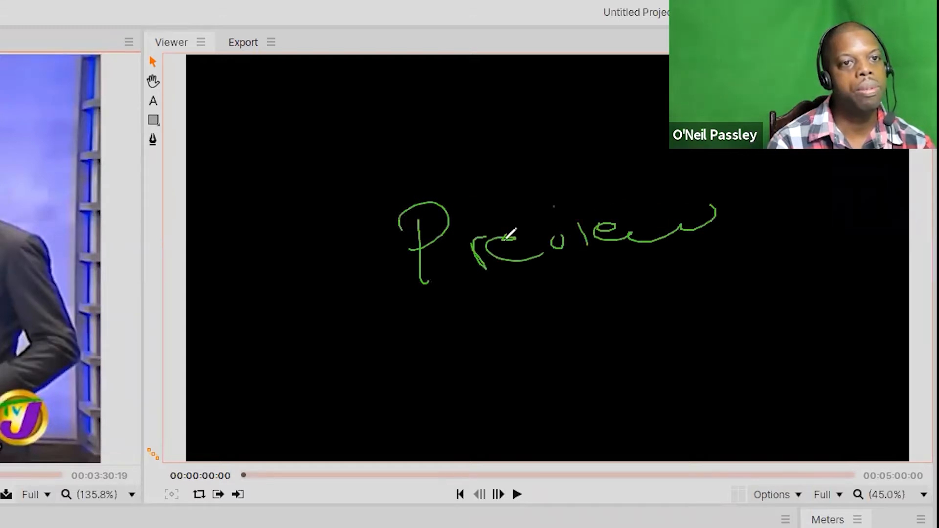
mouse_move(345, 331)
left_mouse_down()
mouse_move(360, 320)
mouse_move(425, 382)
left_mouse_up()
mouse_move(434, 344)
left_mouse_down()
mouse_move(500, 357)
mouse_move(509, 342)
mouse_move(557, 345)
left_mouse_up()
mouse_move(726, 302)
left_mouse_down()
mouse_move(682, 323)
mouse_move(674, 390)
left_mouse_up()
mouse_move(801, 362)
left_mouse_down()
mouse_move(814, 332)
mouse_move(830, 360)
left_mouse_up()
left_click_drag(834, 336, 917, 340)
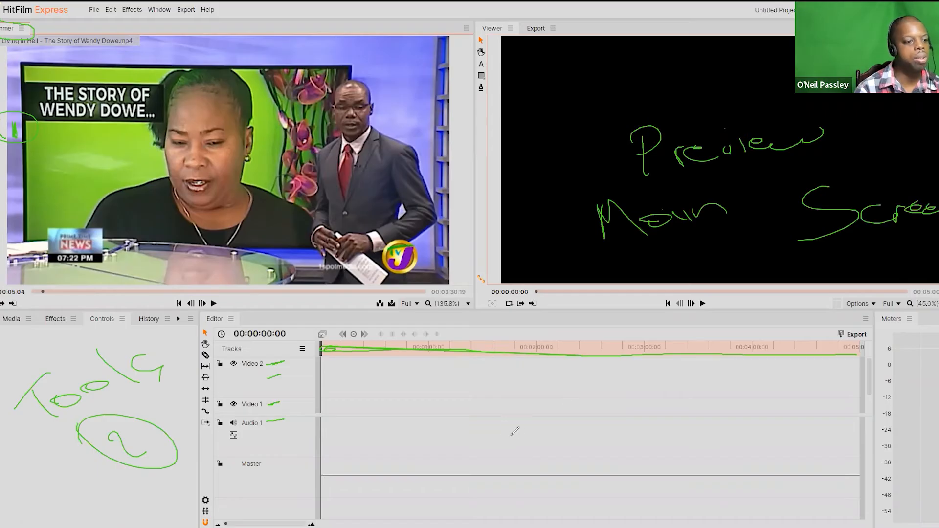
mouse_move(471, 450)
left_mouse_down()
mouse_move(504, 417)
mouse_move(525, 434)
mouse_move(573, 417)
mouse_move(570, 390)
mouse_move(635, 411)
mouse_move(655, 393)
left_mouse_up()
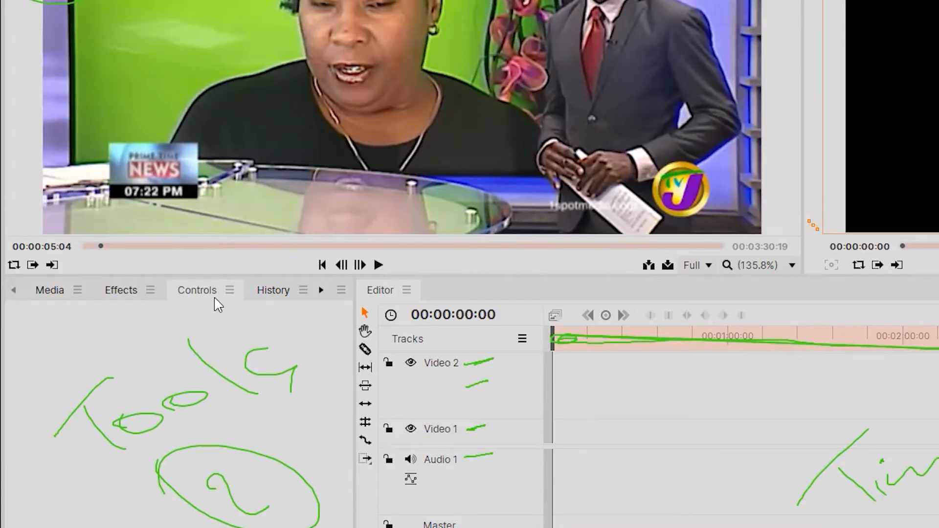
Step: View the edit history and the available effects categories, and bring up the project's imported media
left_click(267, 292)
left_click(110, 293)
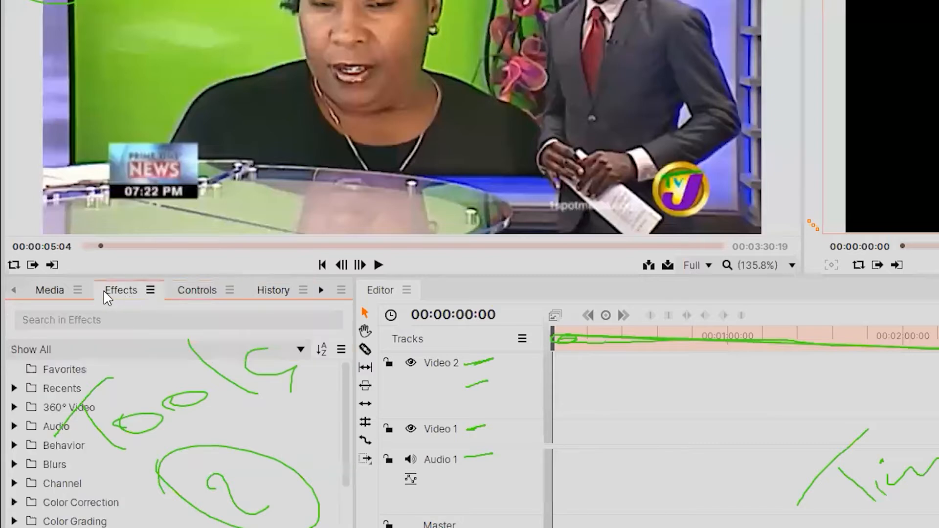
left_click(58, 291)
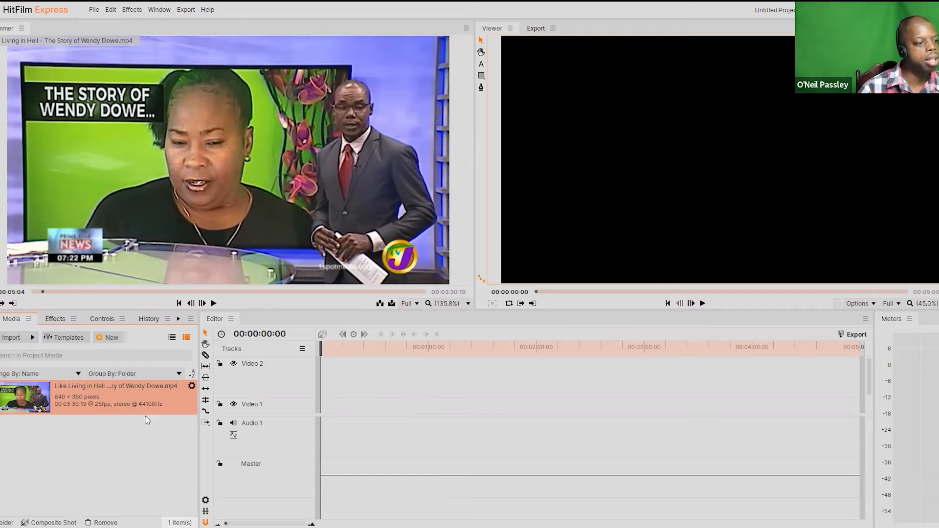
Step: Place the Trimmer clip at the start of Video 1 and Audio 1, and change the Editor Sequence's settings to match the clip
left_click_drag(341, 223, 319, 412)
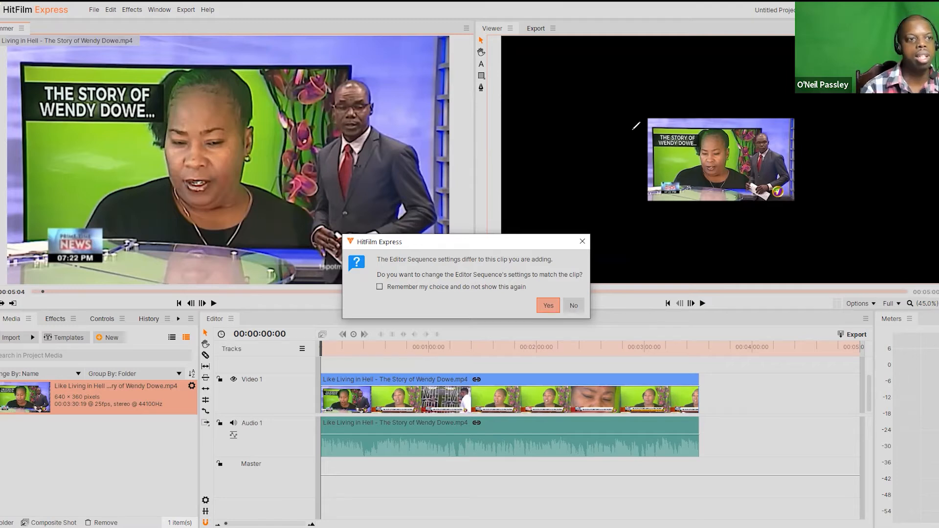
left_click(626, 106)
mouse_move(609, 102)
left_mouse_down()
mouse_move(794, 89)
mouse_move(823, 158)
mouse_move(780, 223)
mouse_move(612, 190)
mouse_move(626, 111)
left_mouse_up()
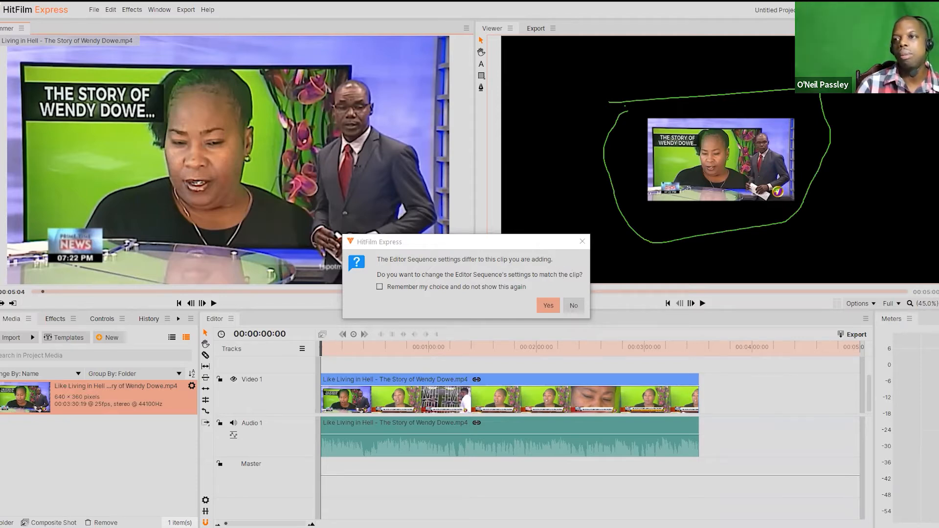
key("ctrl+z")
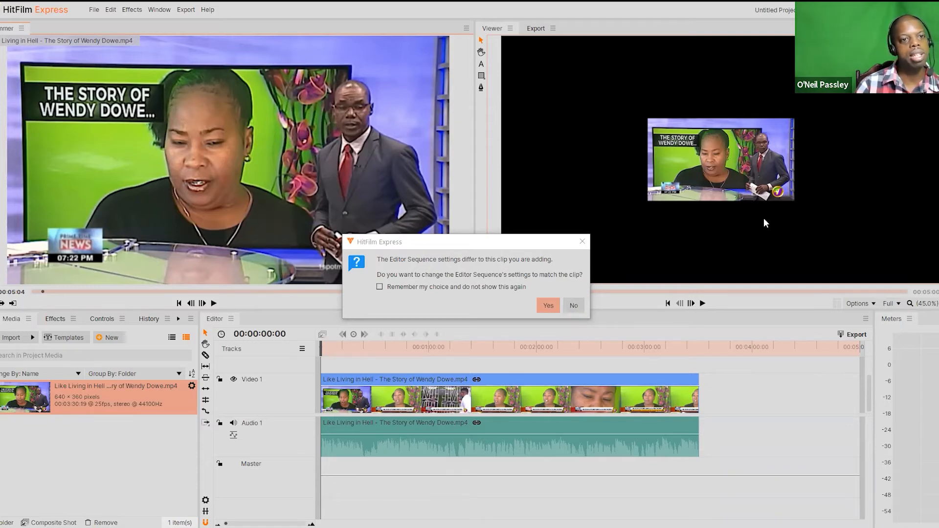
left_click(548, 306)
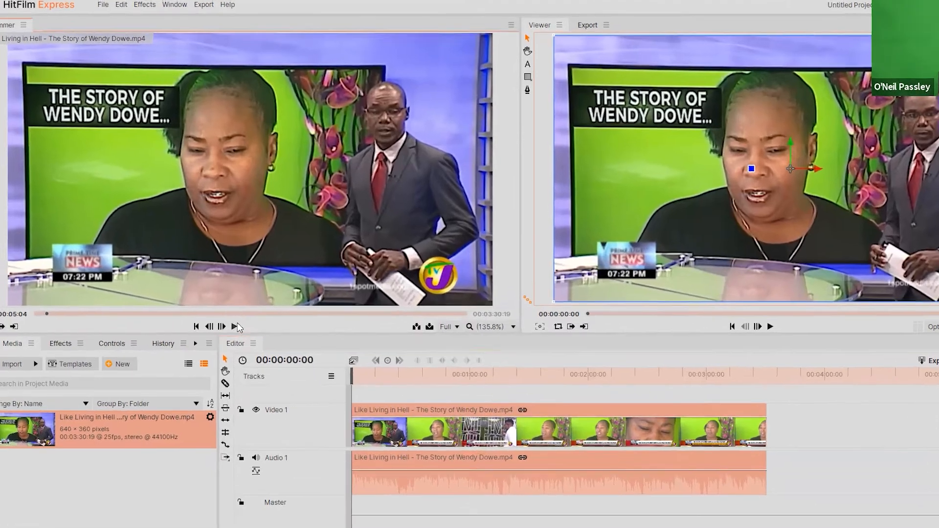
Step: Play a couple of seconds of the clip in the Trimmer, then short stretches of the sequence in the Viewer while watching the audio meters
left_click(214, 304)
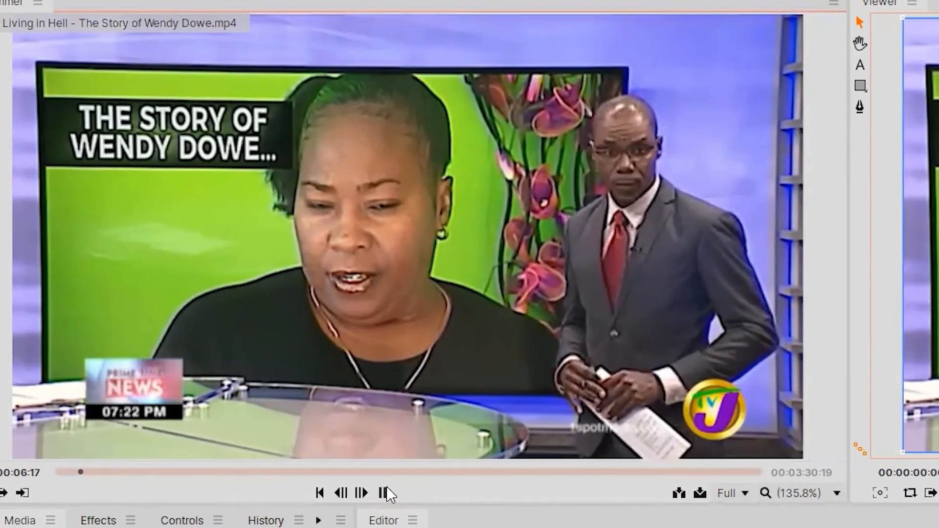
left_click(367, 473)
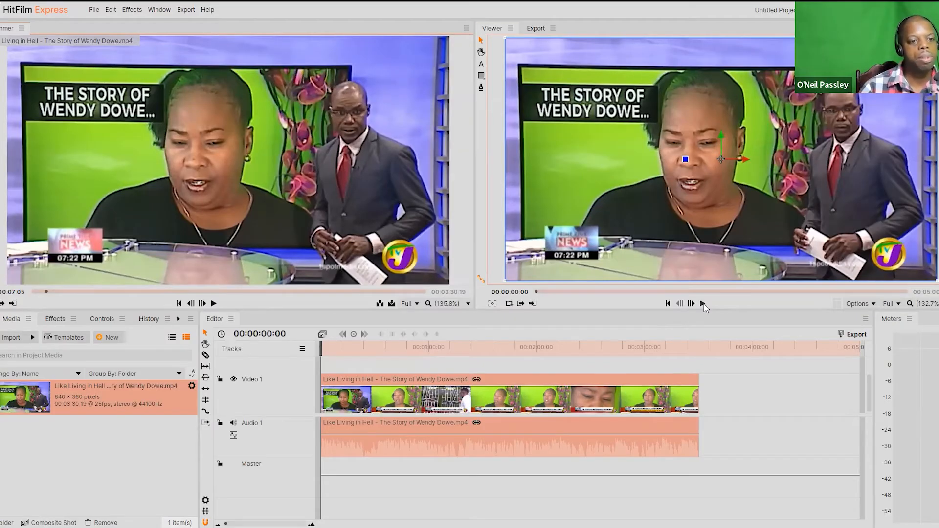
left_click(702, 303)
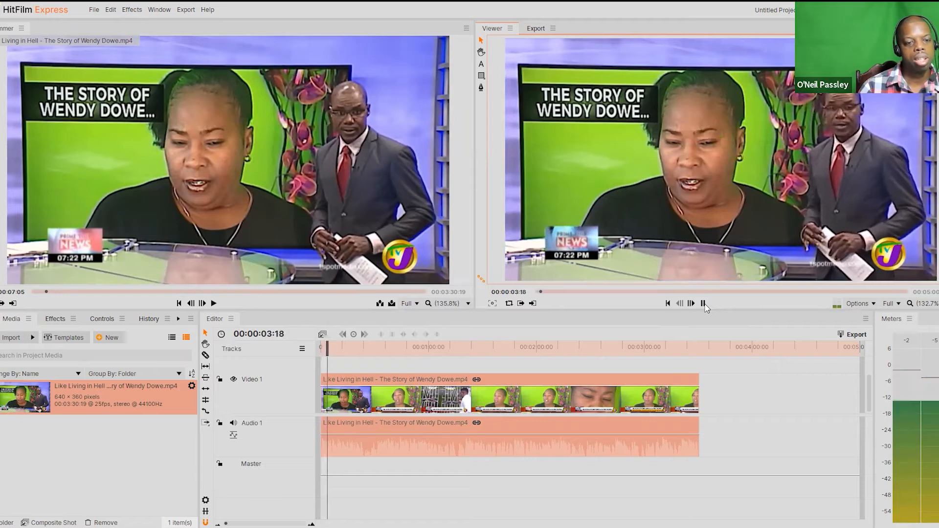
left_click(705, 305)
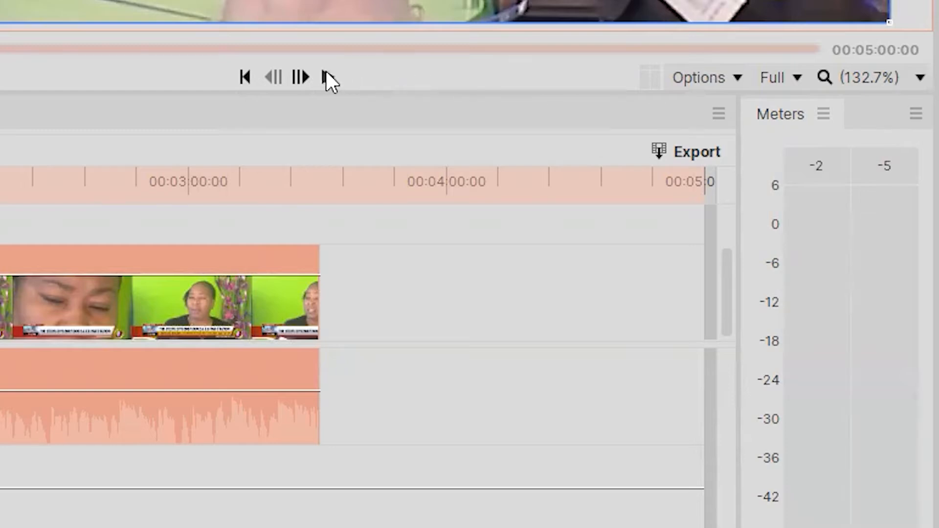
left_click(327, 74)
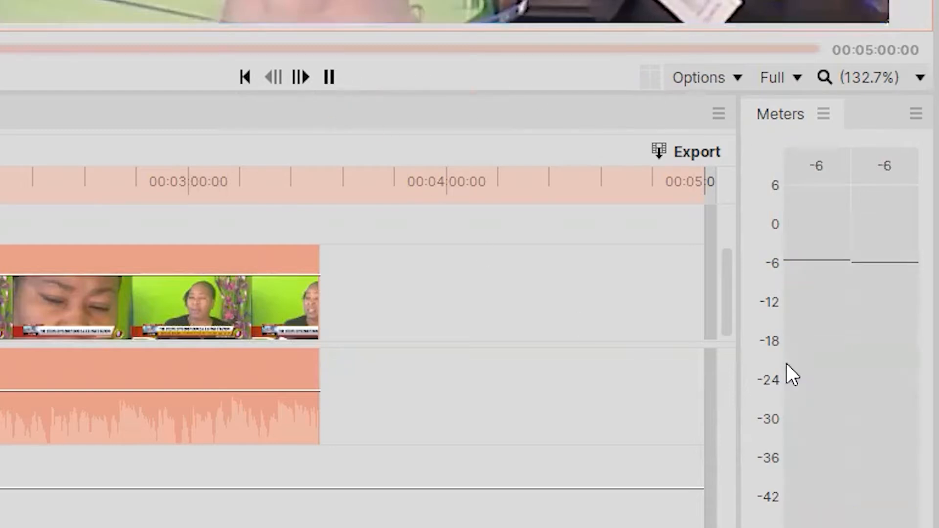
left_click(327, 75)
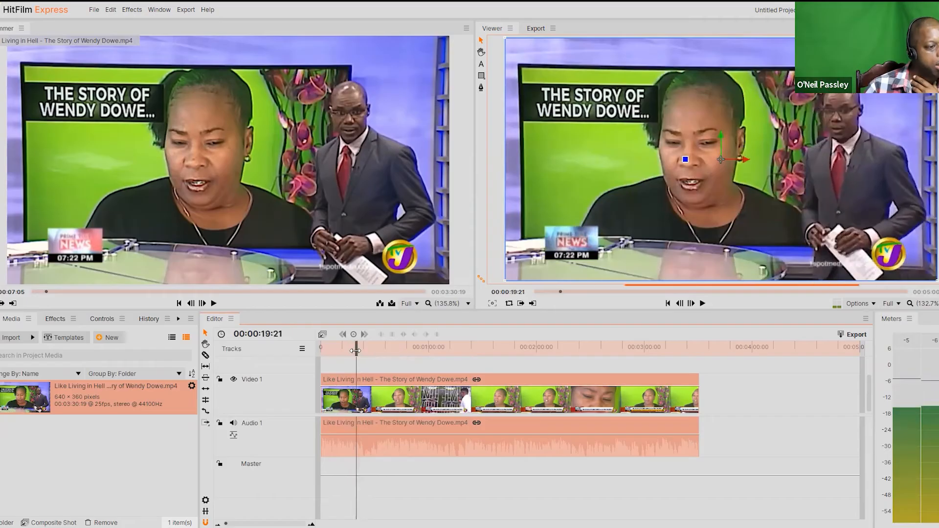
Step: Move the playhead to 00:02:07:16 and slice the timeline clip at about 00:01:42 and at the playhead
left_click_drag(345, 346, 553, 350)
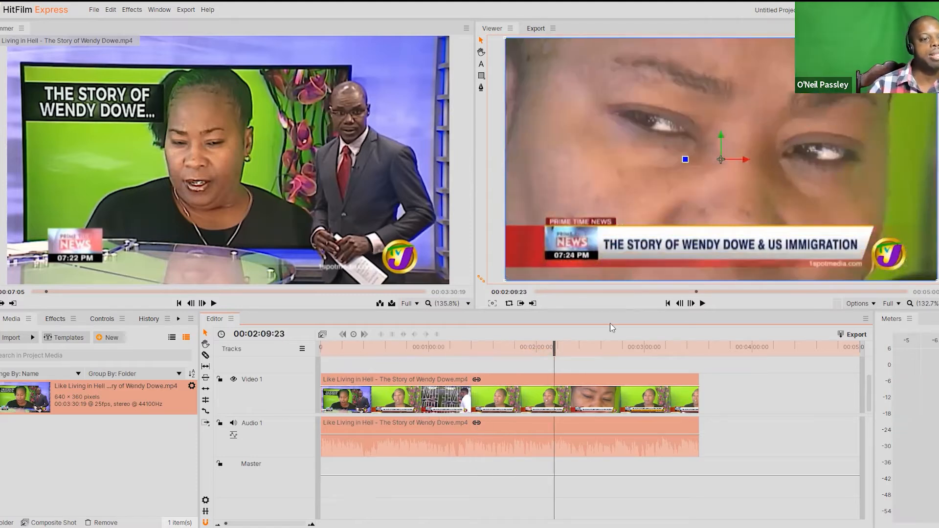
mouse_move(552, 351)
left_mouse_down()
mouse_move(540, 356)
mouse_move(549, 356)
left_mouse_up()
left_click(552, 361)
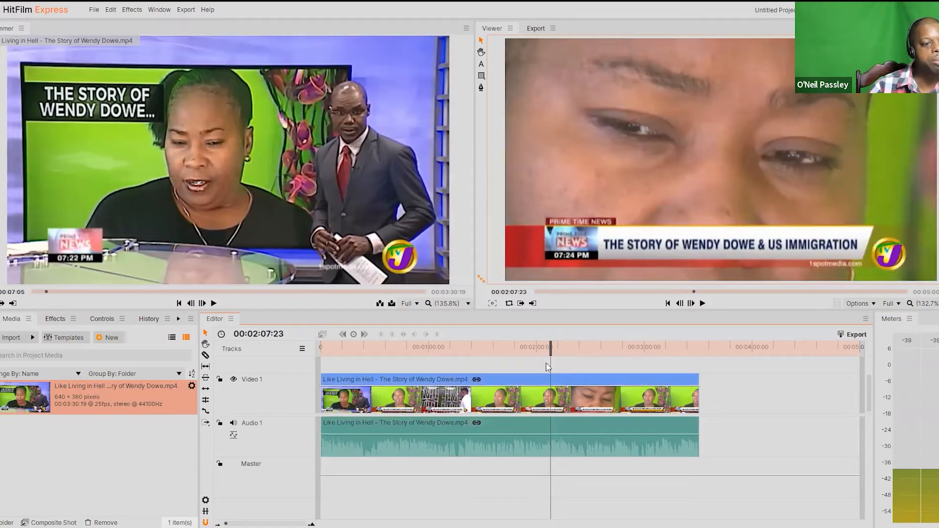
left_click_drag(549, 351, 549, 354)
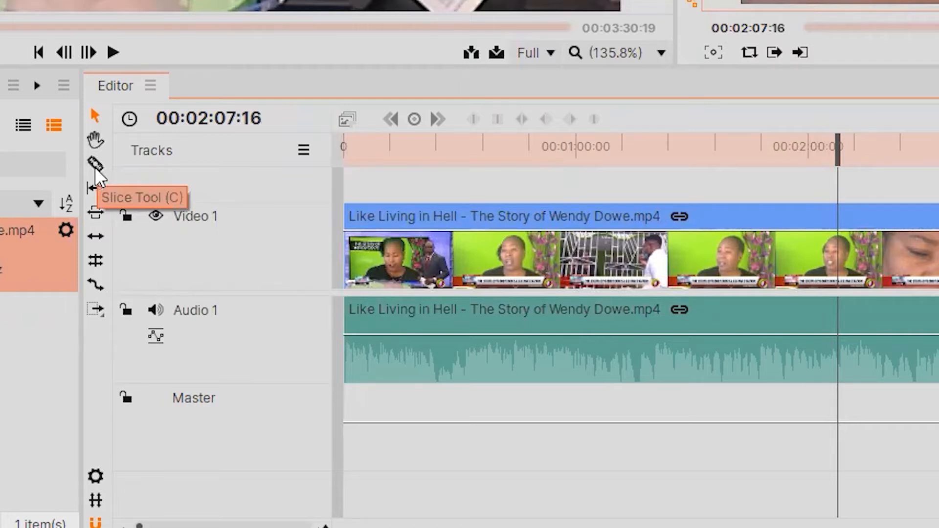
left_click(94, 166)
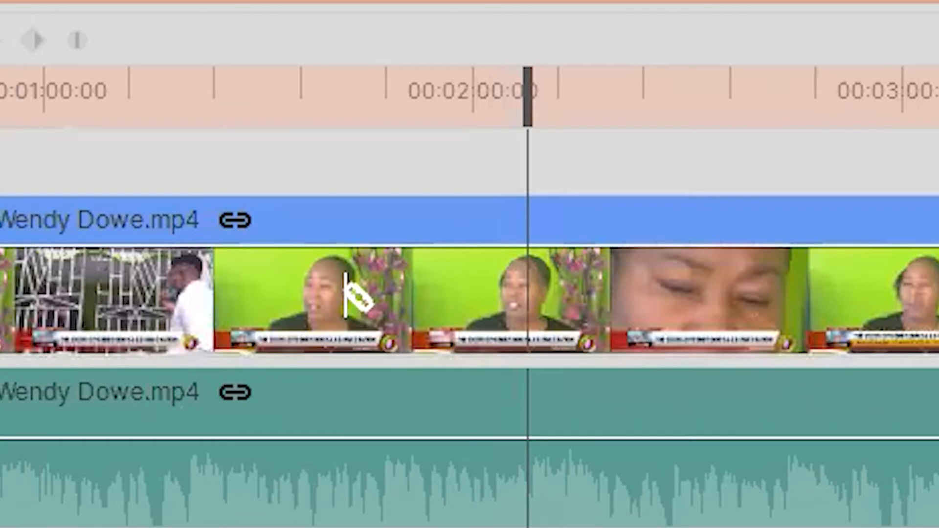
left_click(346, 294)
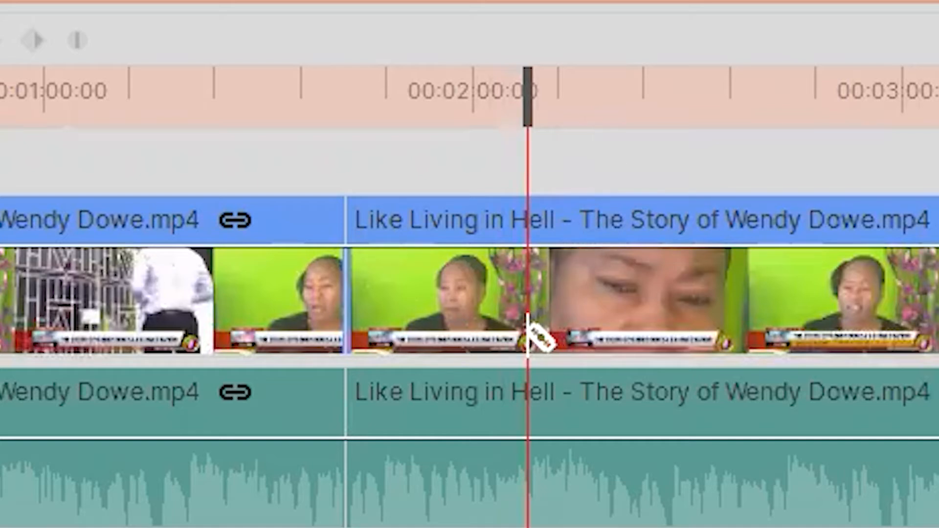
left_click(528, 324)
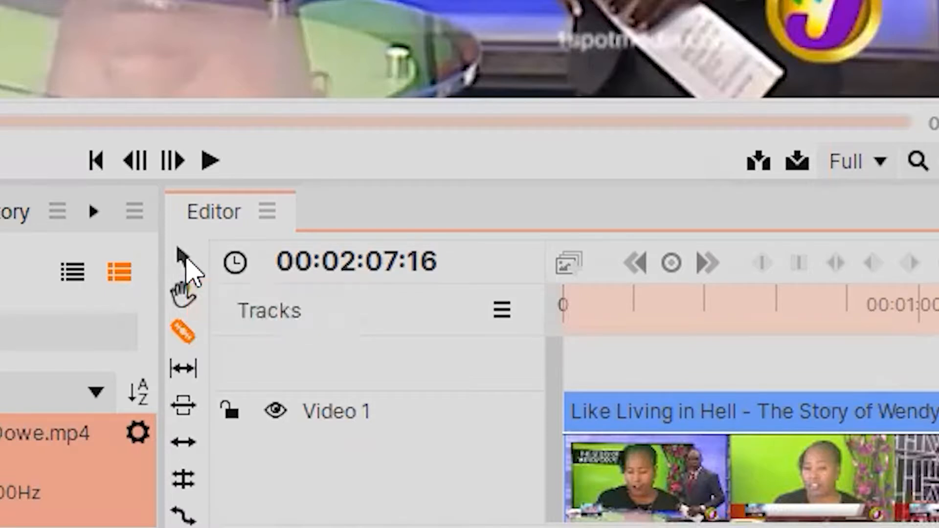
Step: Delete the middle segment between the two cuts and move the last segment against the end of the first one
left_click(184, 257)
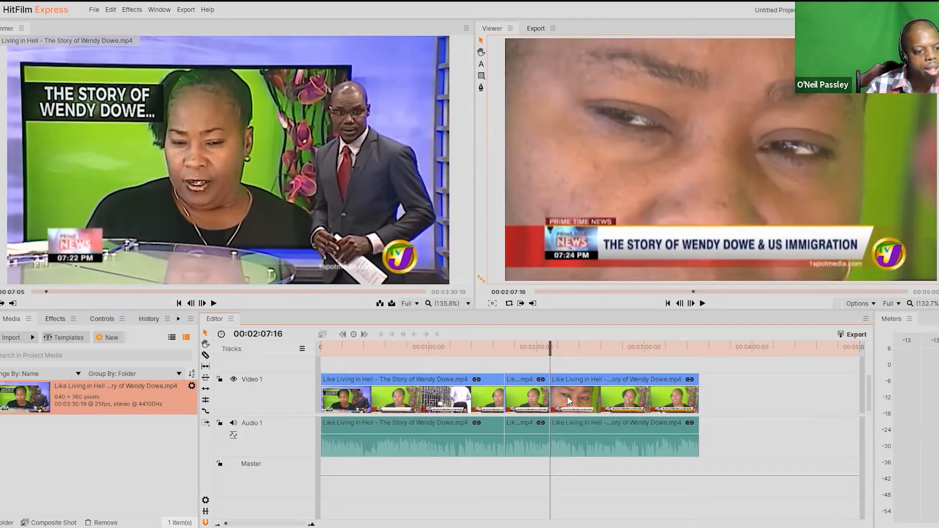
left_click_drag(561, 395, 611, 394)
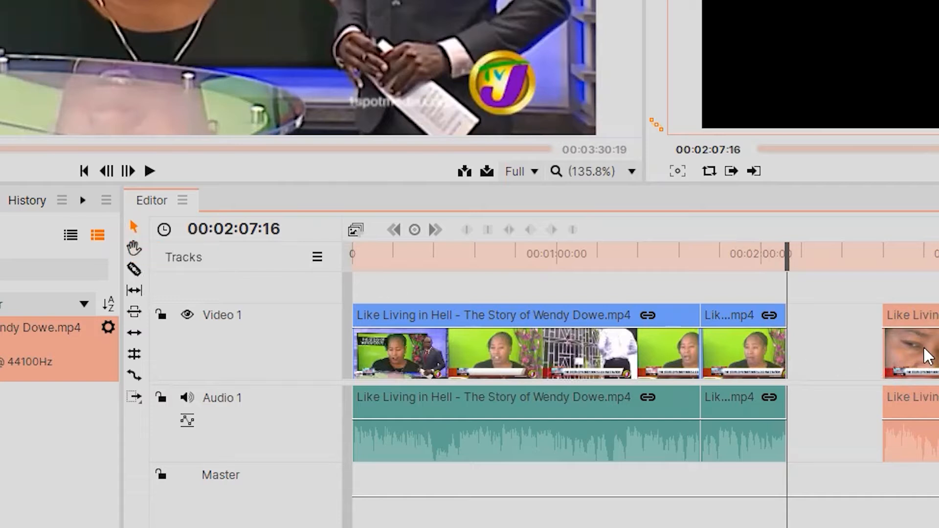
left_click_drag(905, 354, 936, 355)
left_click_drag(727, 360, 756, 352)
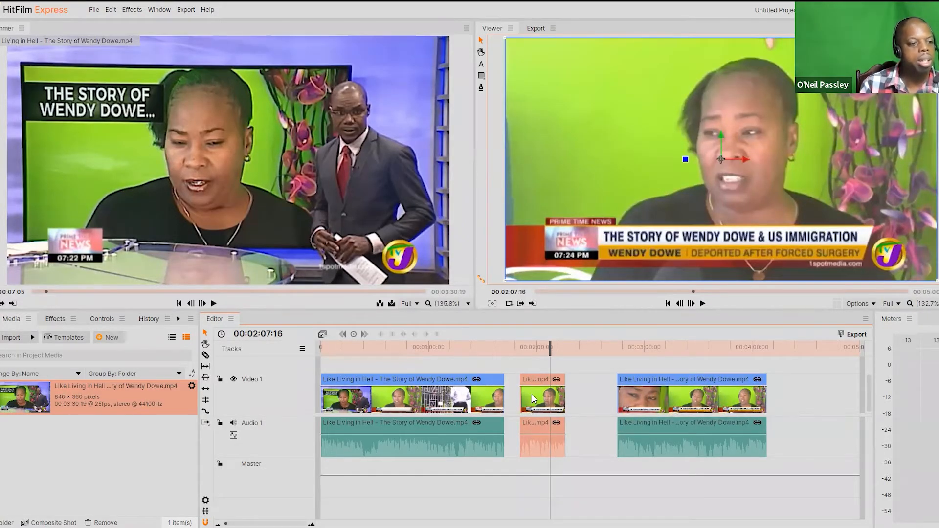
key("Delete")
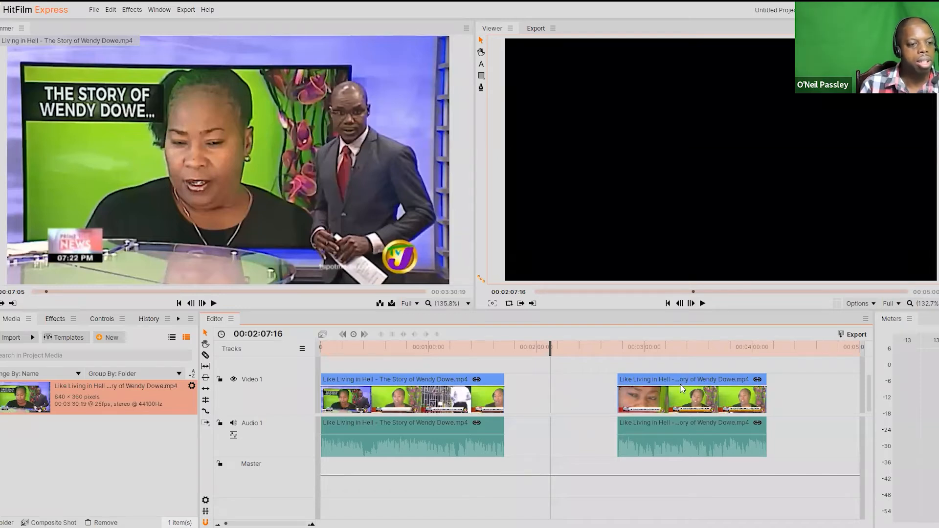
left_click_drag(676, 402, 558, 396)
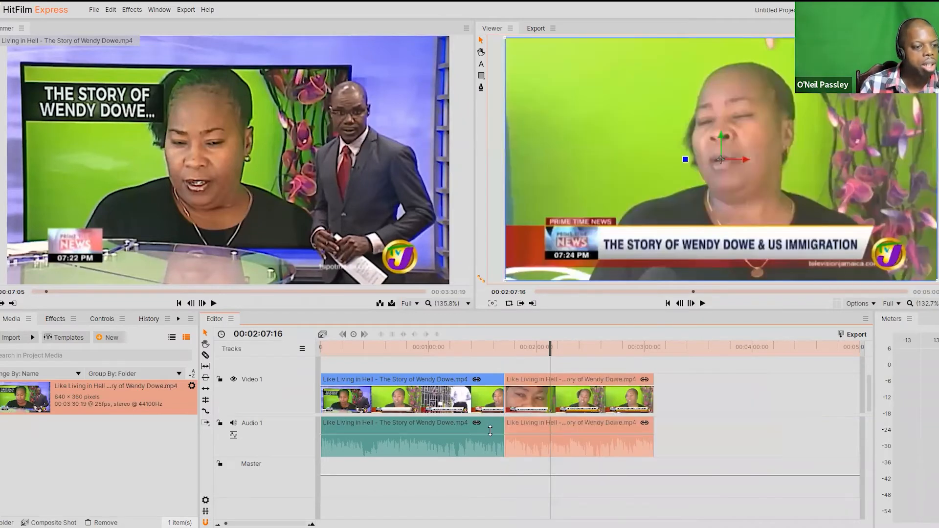
Step: Play the sequence from 00:01:37:23 across the join between the two segments to check the cut
left_click(496, 353)
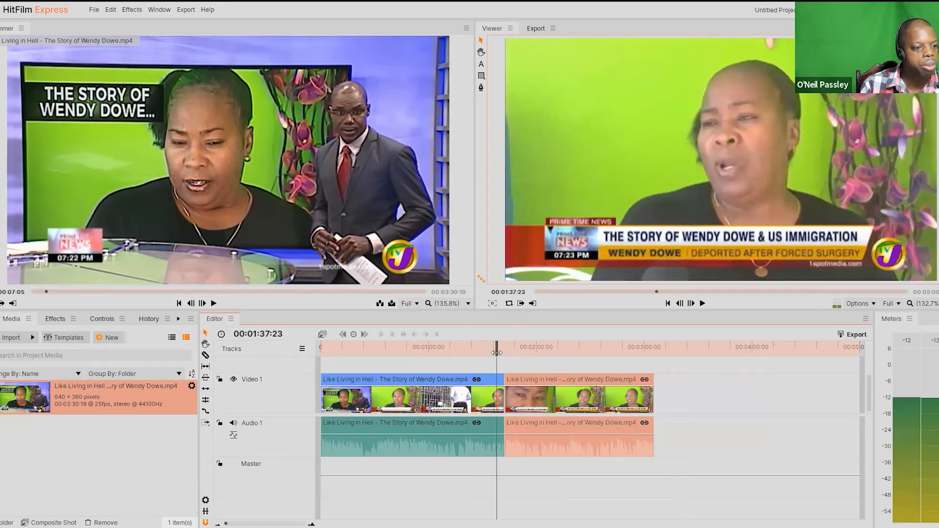
left_click(703, 304)
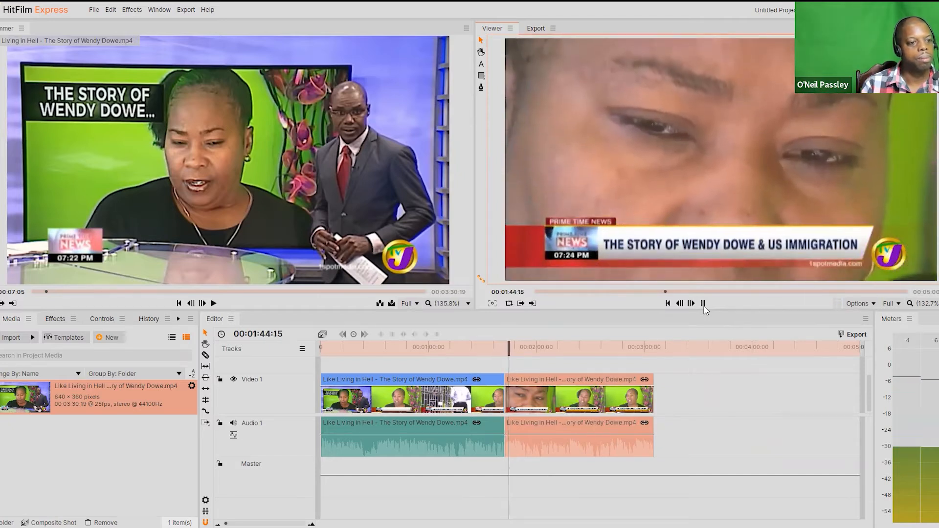
left_click(703, 304)
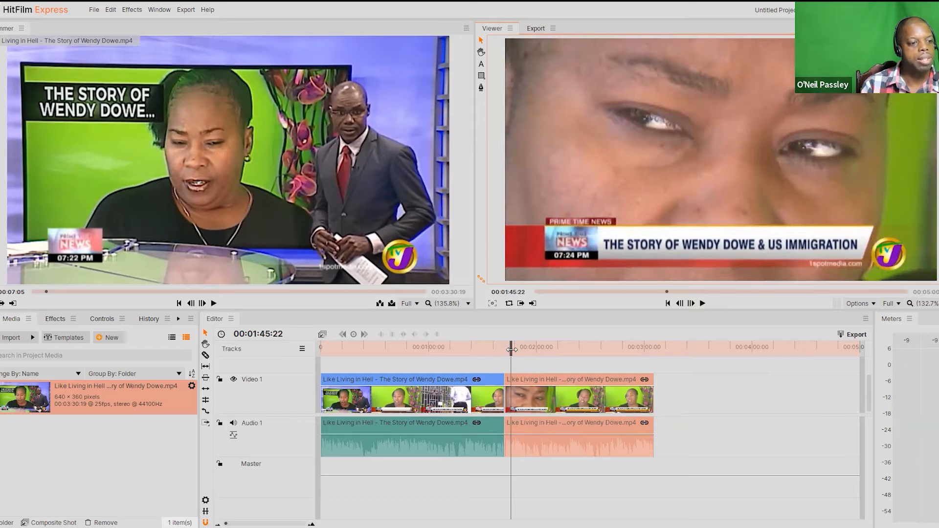
Step: Scrub to 00:01:47:08 and slice the second segment at the playhead
mouse_move(511, 355)
left_mouse_down()
mouse_move(526, 355)
mouse_move(515, 357)
left_mouse_up()
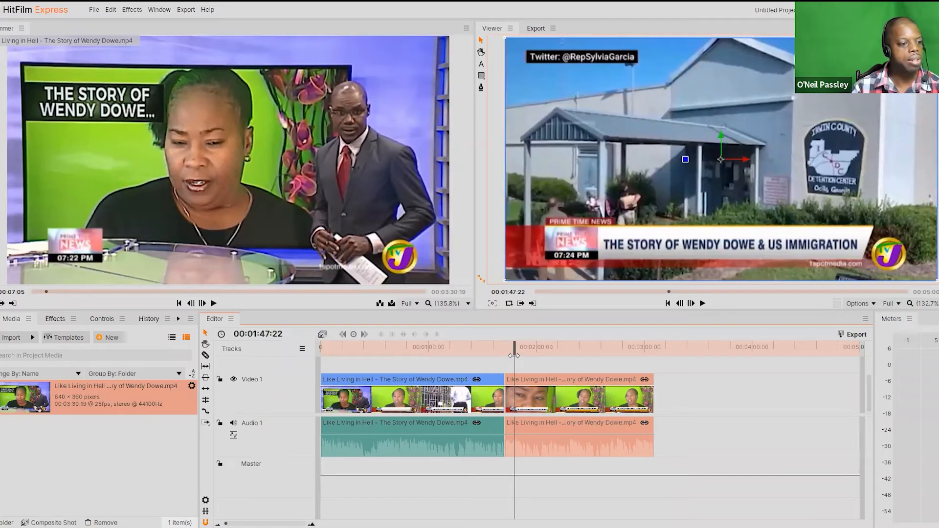
left_click_drag(514, 355, 513, 354)
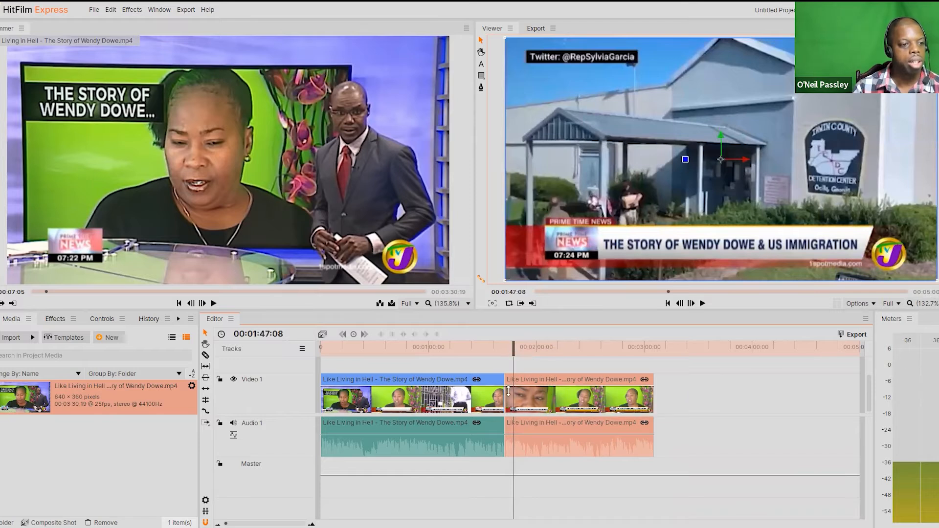
left_click(206, 356)
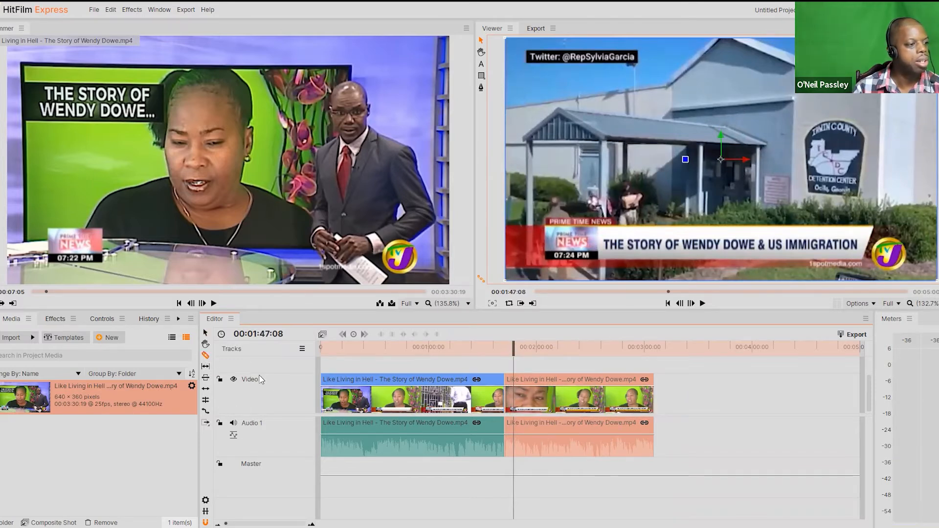
left_click(516, 393)
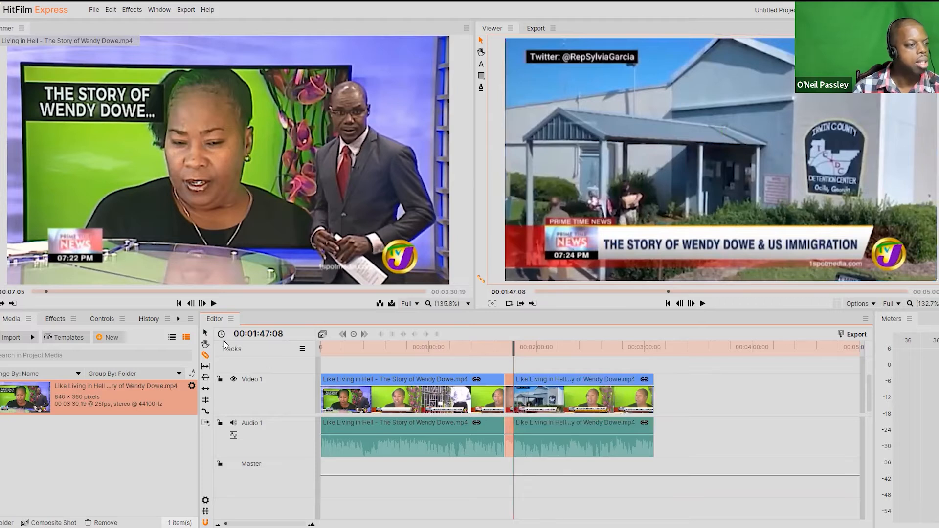
Step: Delete the short piece just before the playhead and move the remaining segment against the first one
left_click(206, 333)
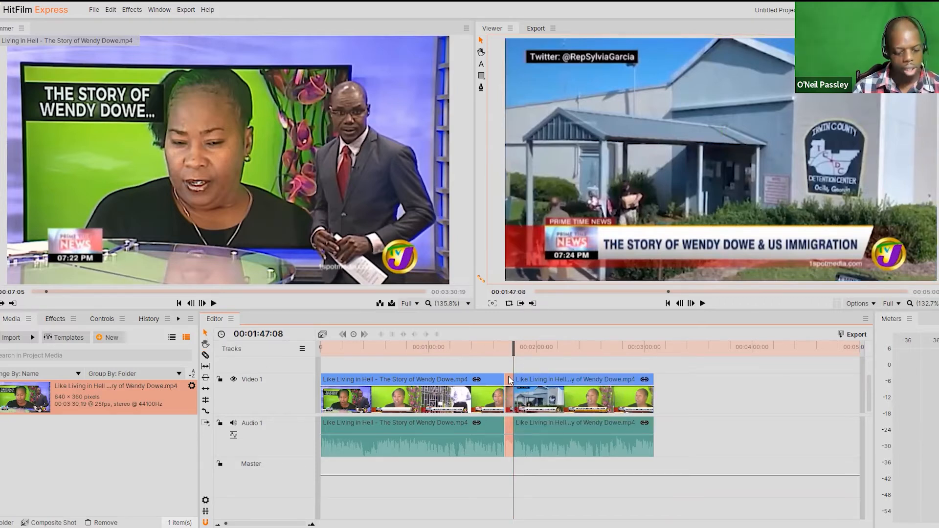
key("Delete")
left_click_drag(530, 377, 520, 380)
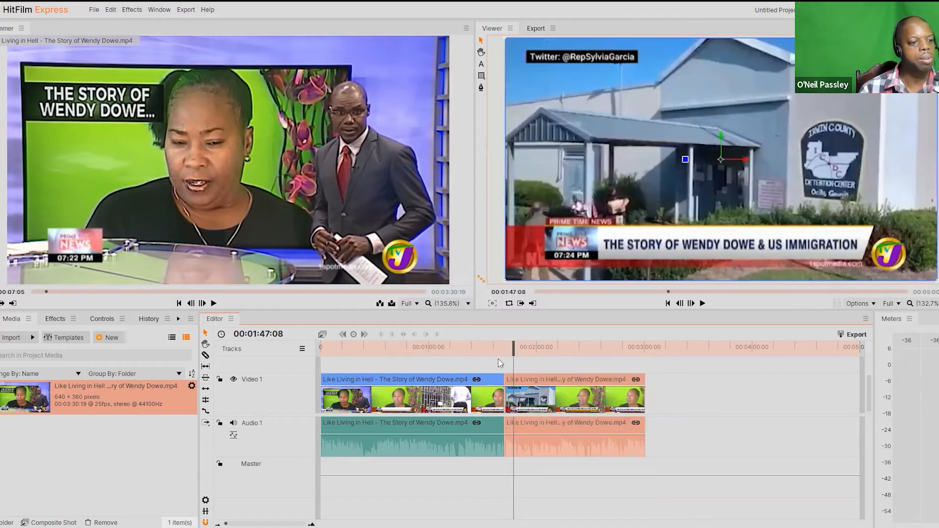
Step: Play the sequence from just before the new join up to 00:01:45:08 to review the edit
left_click(498, 349)
left_click(703, 303)
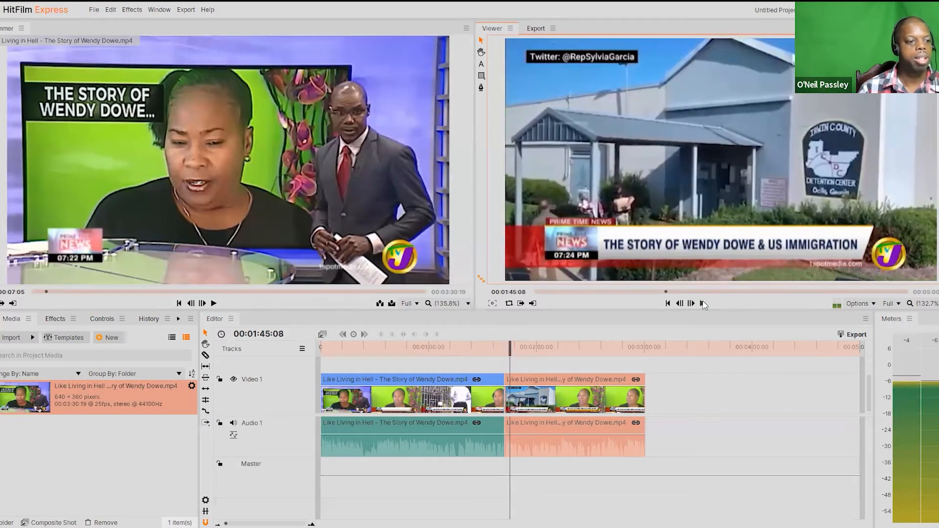
left_click(702, 303)
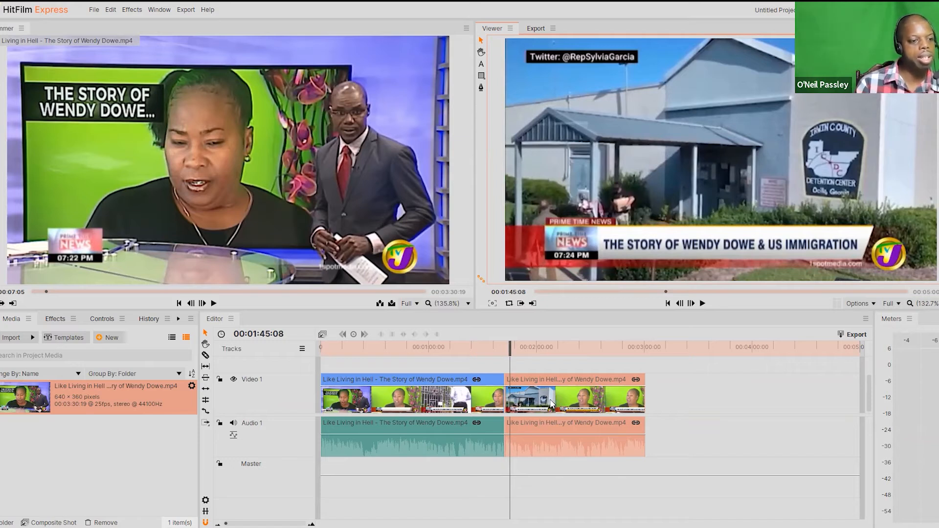
Step: Slice the first segment at about 00:01:23 and return to the Selection tool
left_click(206, 357)
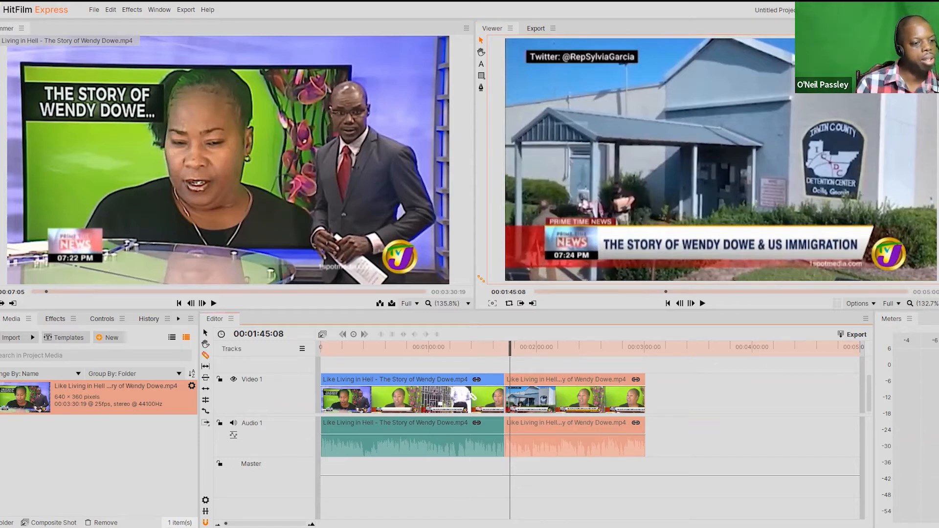
left_click(470, 399)
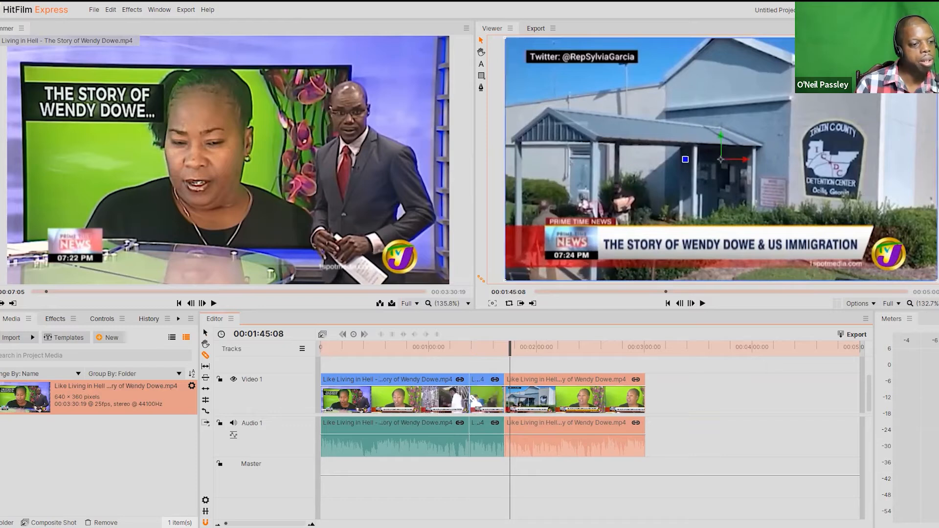
left_click(205, 333)
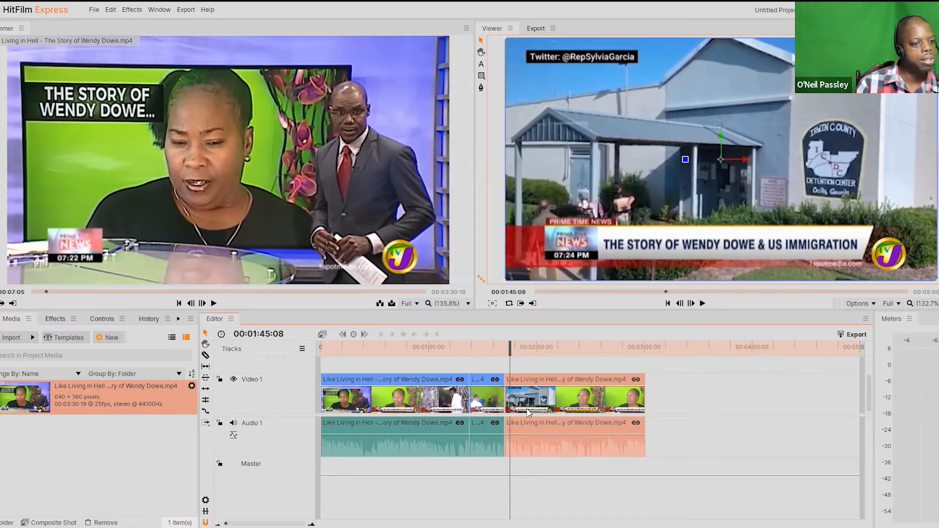
Step: Separate the segments, delete the short middle piece and move the last segment against the end of the first one
left_click_drag(518, 405, 560, 406)
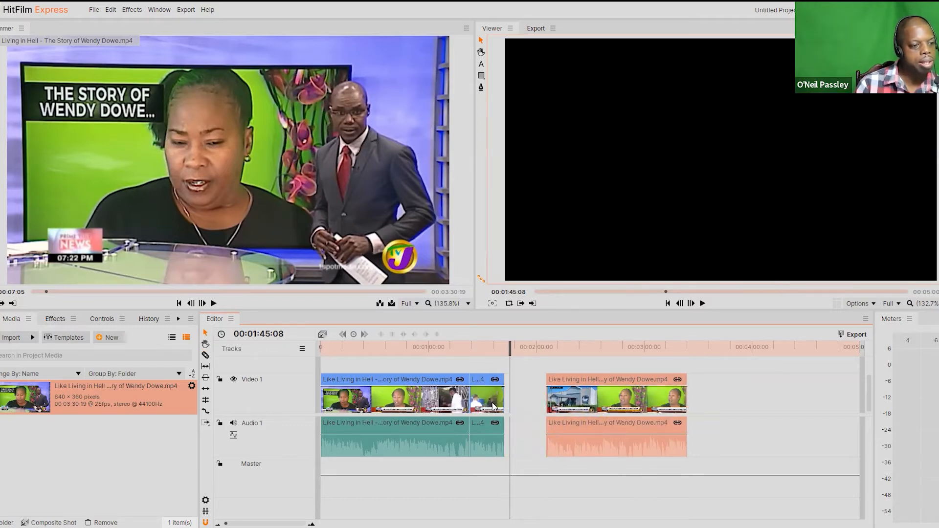
left_click_drag(494, 406, 503, 403)
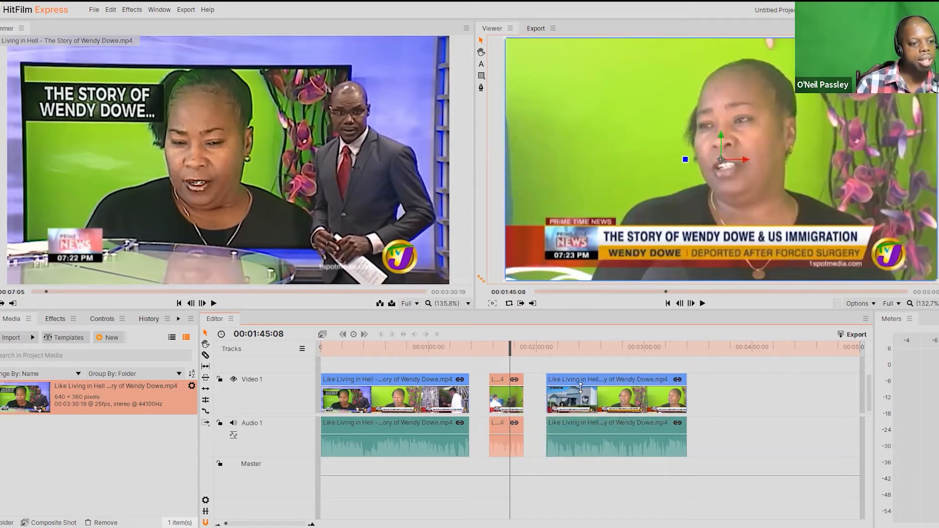
left_click_drag(585, 377, 518, 387)
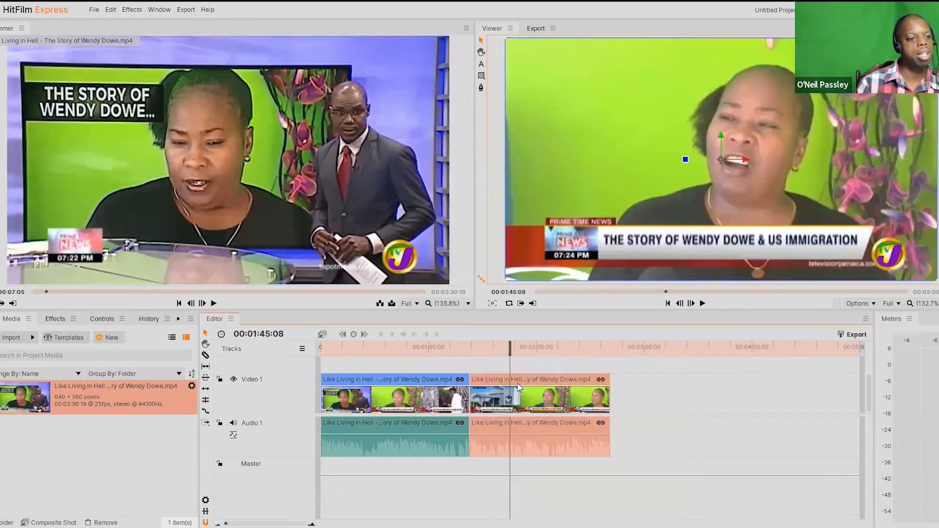
left_click_drag(483, 379, 494, 399)
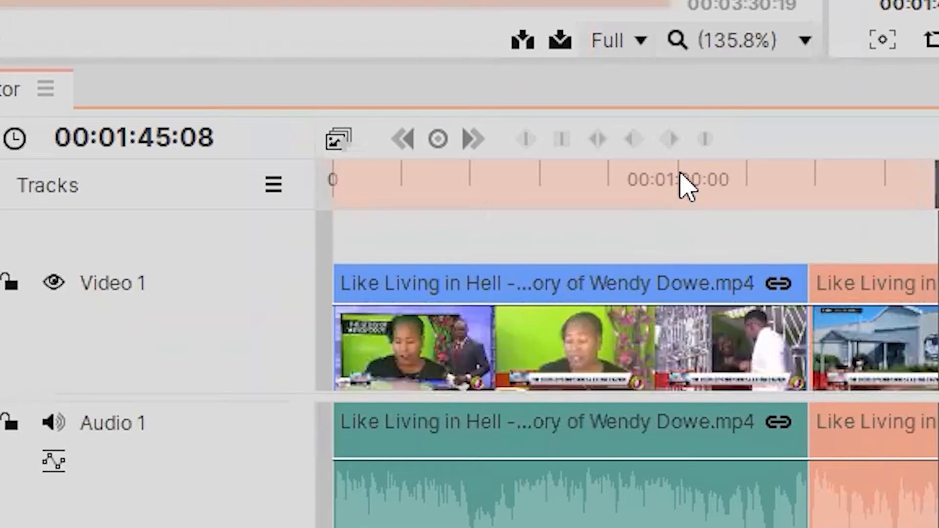
Step: Slice the first segment at 00:01:00:08 and delete both segments that follow the cut
left_click_drag(934, 190, 675, 242)
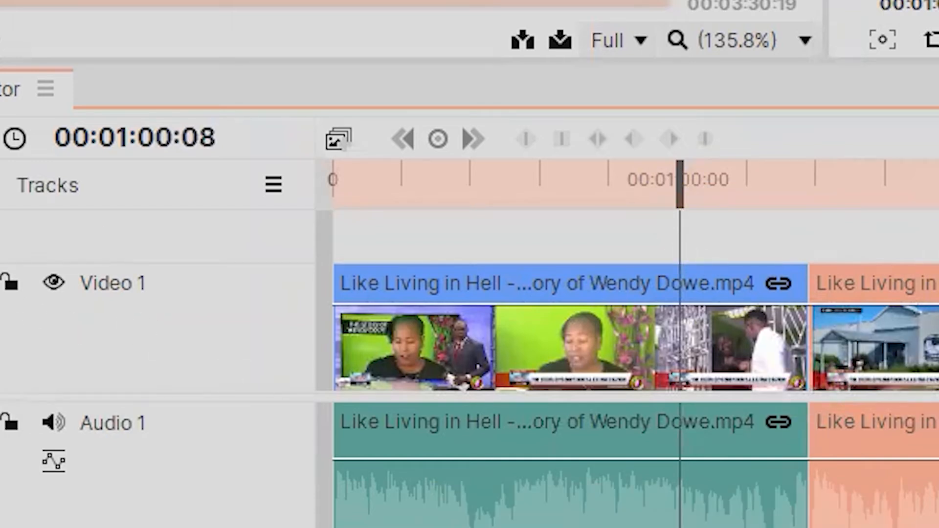
key("s")
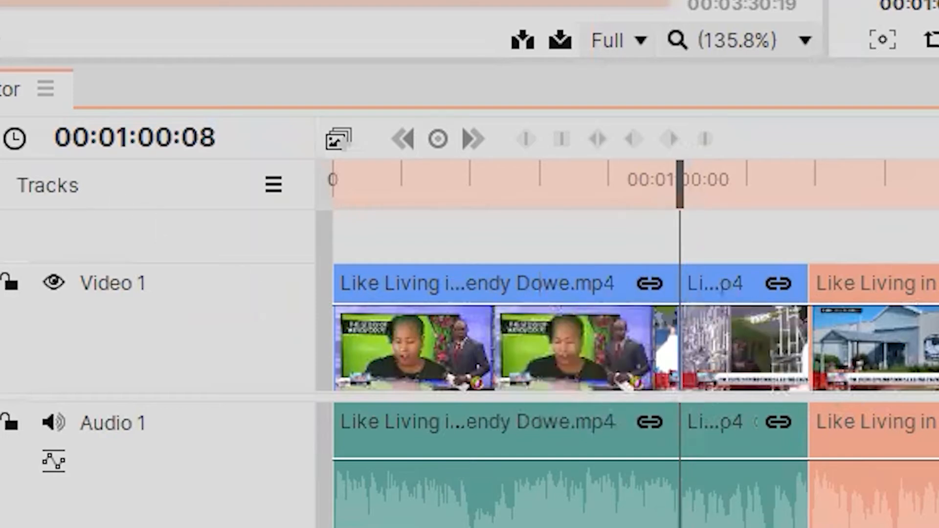
key("Delete")
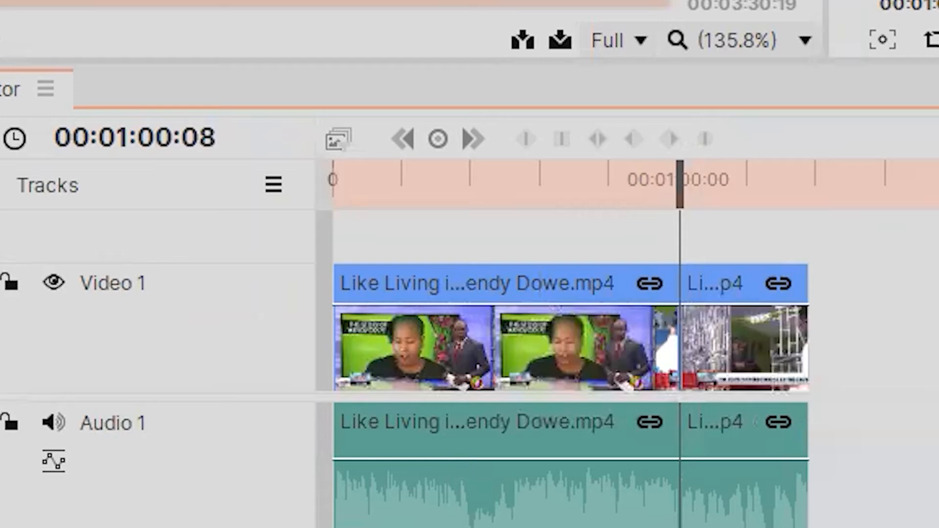
left_click(749, 344)
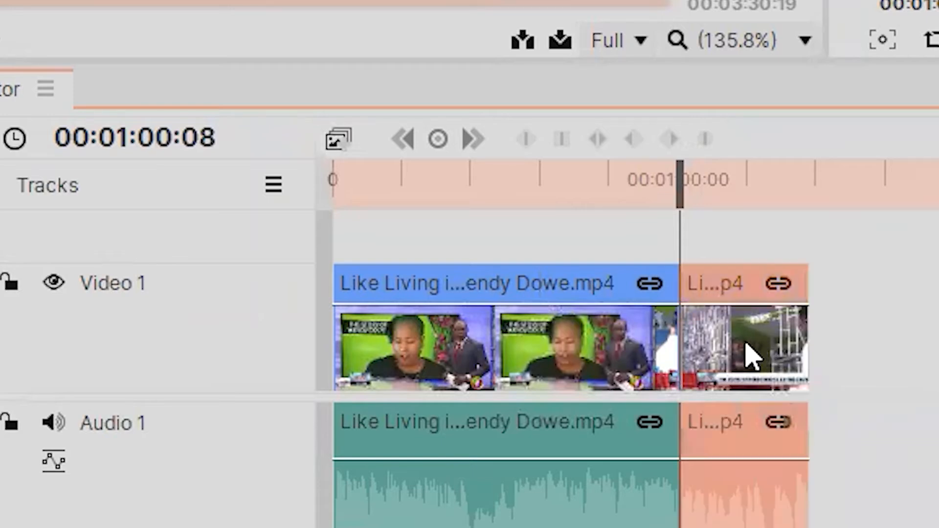
key("Delete")
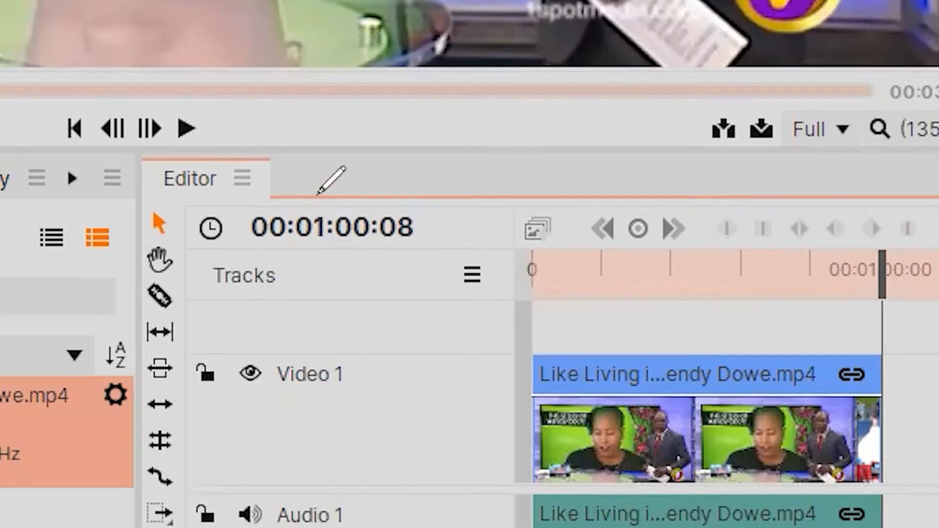
Step: Set the timeline's current time to exactly 00:01:00:00
mouse_move(318, 187)
left_mouse_down()
mouse_move(262, 189)
mouse_move(509, 236)
mouse_move(320, 186)
left_mouse_up()
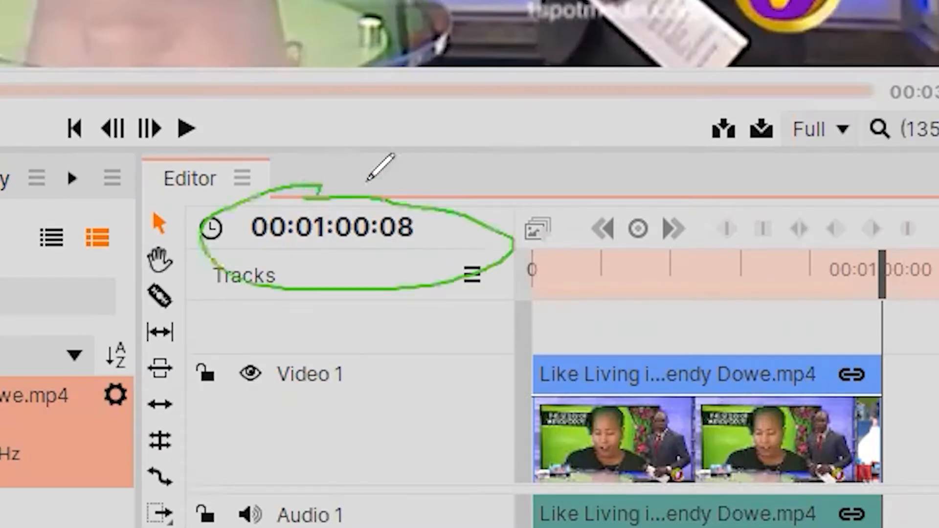
left_click(272, 235)
double_click(286, 231)
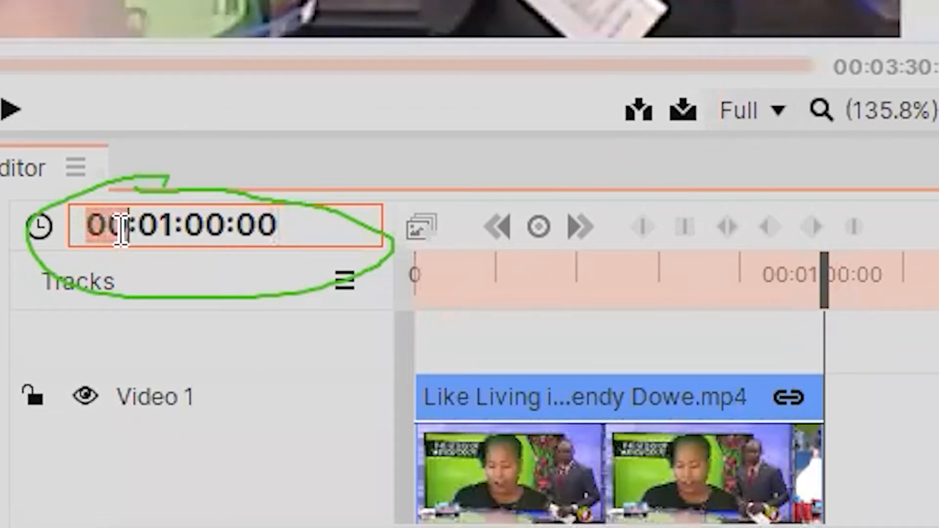
left_click_drag(139, 226, 177, 226)
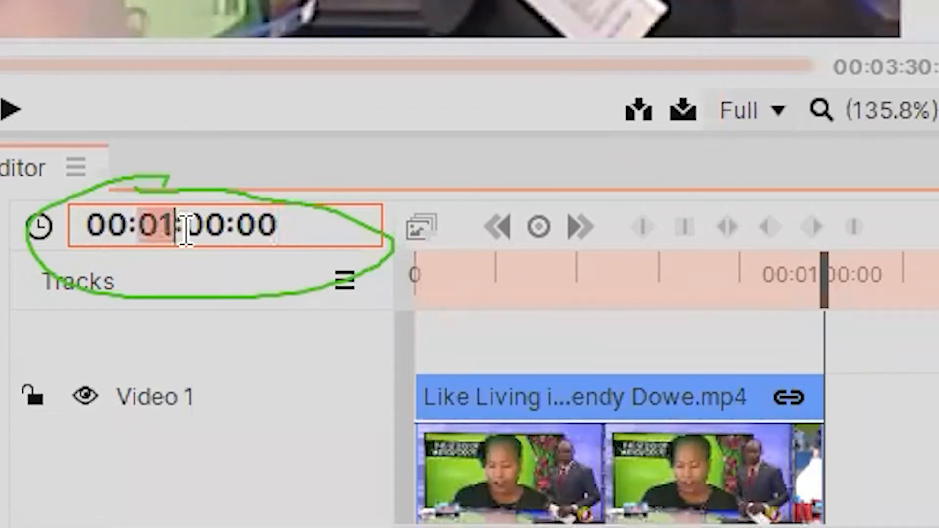
left_click(190, 234)
left_click_drag(189, 234, 278, 234)
left_click(278, 234)
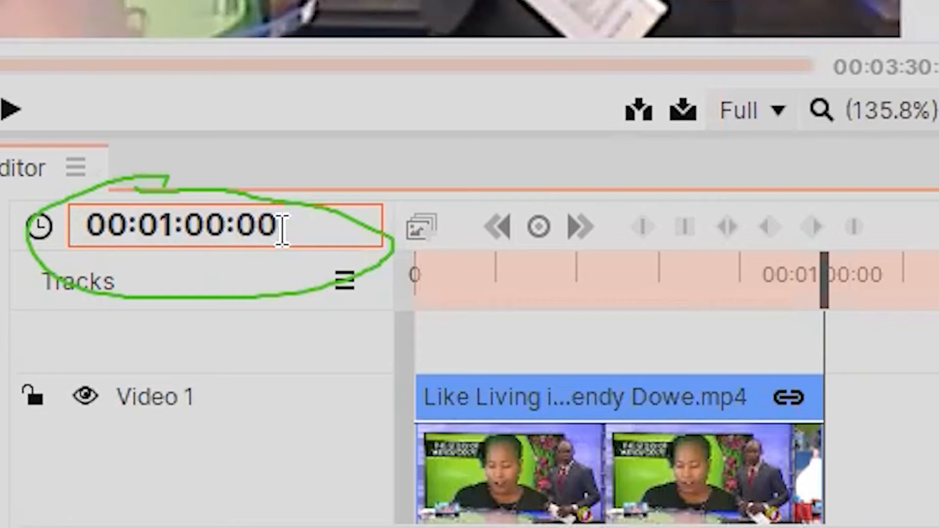
key("Return")
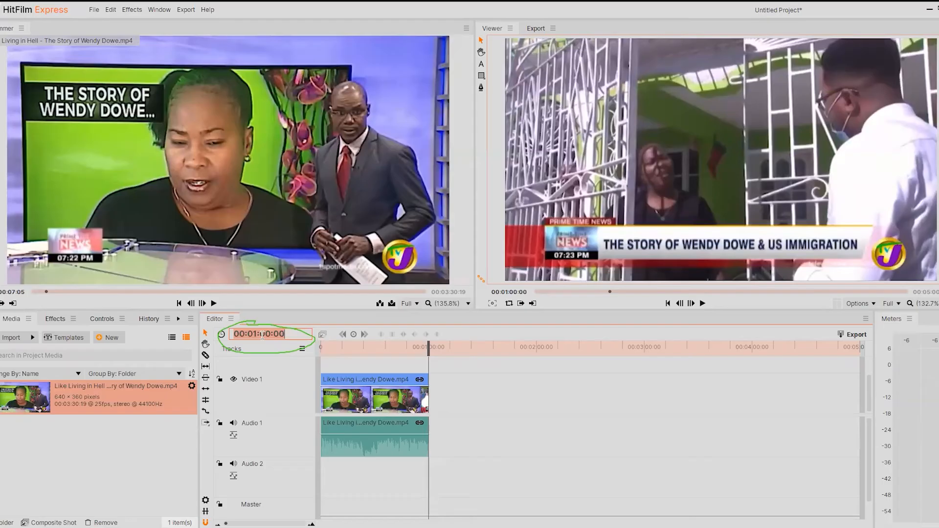
left_click(203, 225)
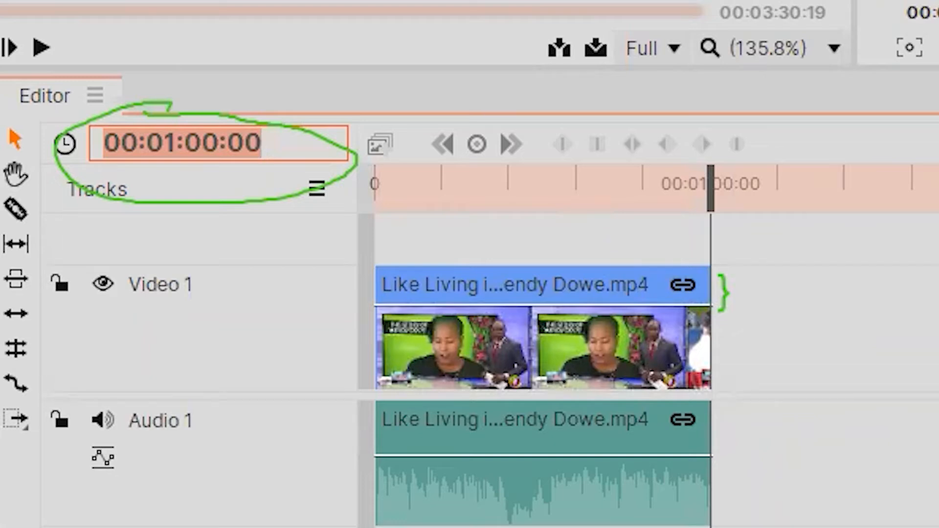
Step: Extend the end of the remaining clip to about 00:02:30 to bring back the removed footage
left_click(722, 292)
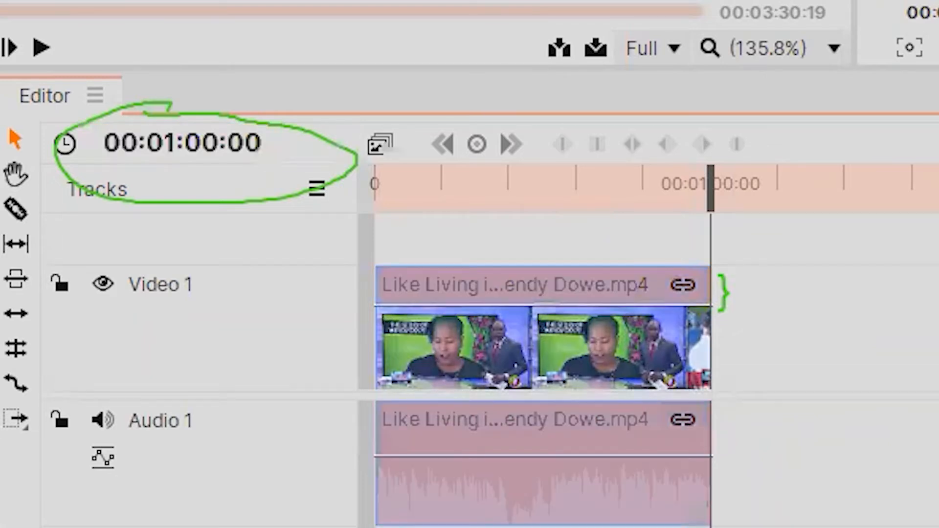
left_click_drag(723, 292, 938, 295)
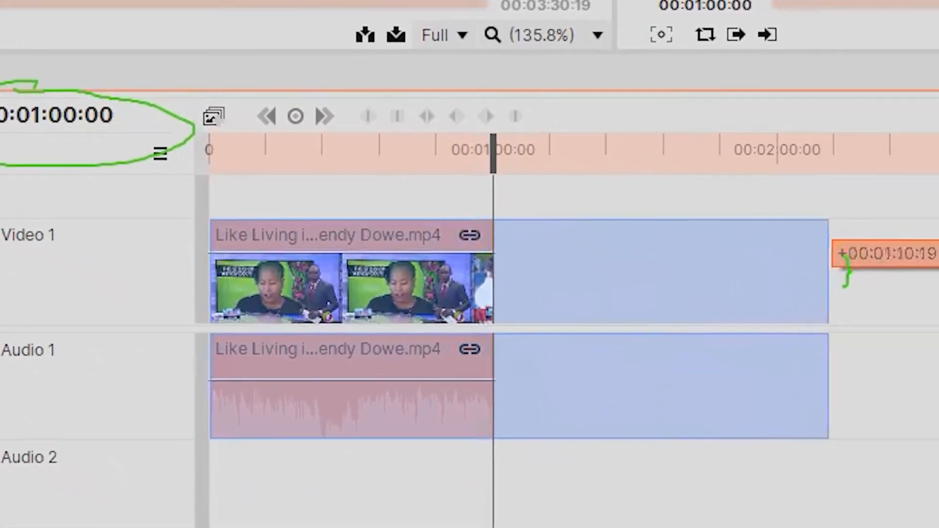
left_click_drag(846, 271, 919, 278)
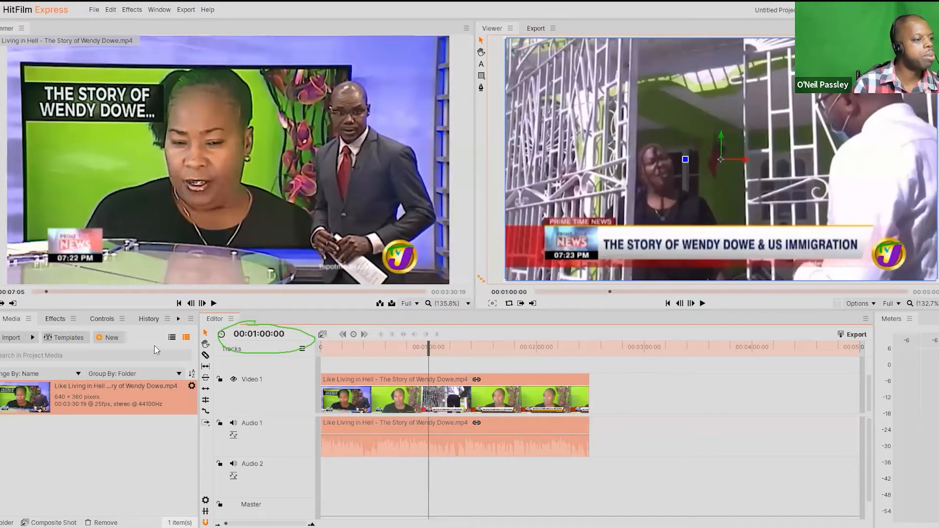
Step: Slice the extended clip at about 00:02:00 and move the last piece to about 00:04:00, lengthening it at both ends
left_click(205, 355)
left_click(537, 398)
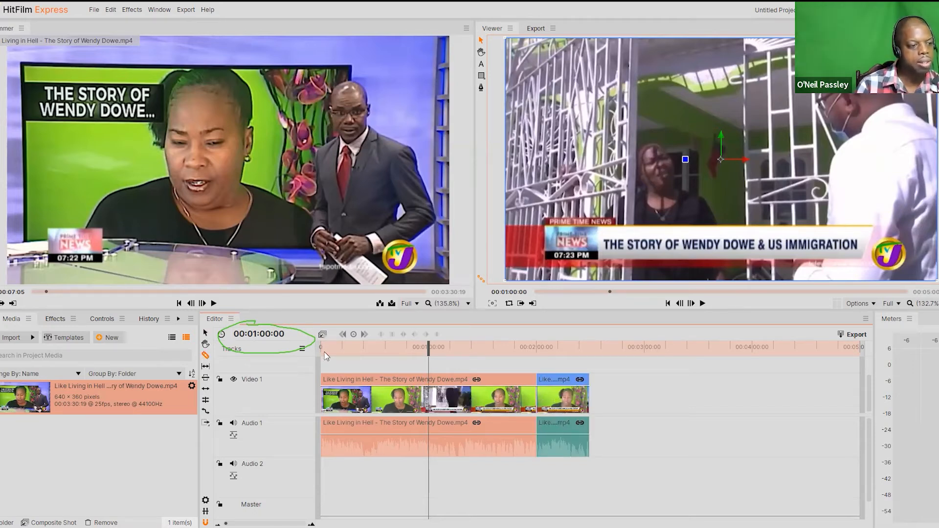
left_click(206, 333)
left_click_drag(558, 406, 797, 406)
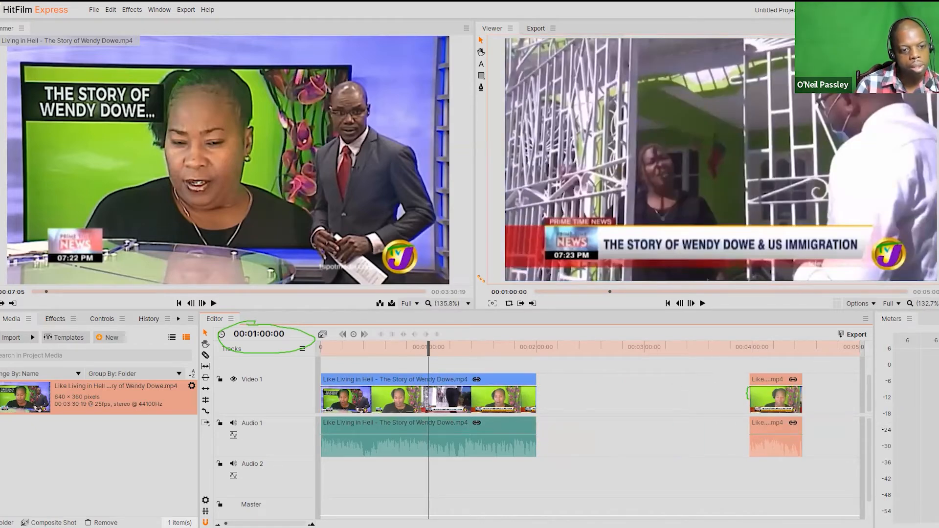
left_click_drag(748, 394, 680, 394)
left_click_drag(805, 394, 851, 398)
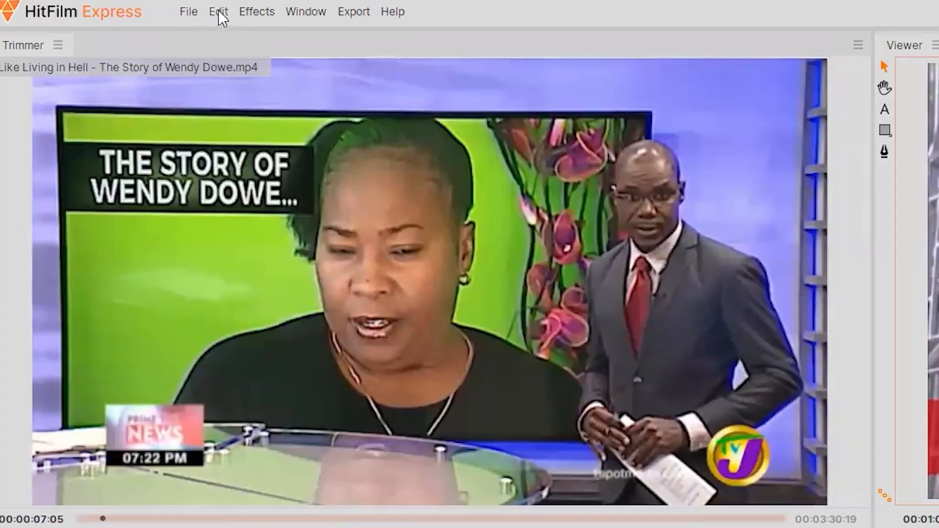
Step: Revert the sequence through the edit history to the state with the short middle piece intact and a gap before the last segment
left_click(110, 8)
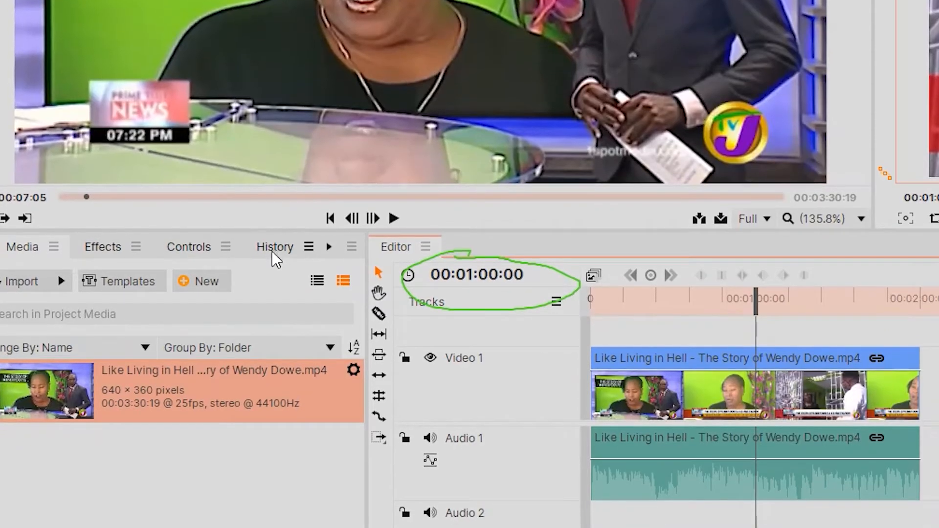
left_click(272, 251)
left_click(191, 366)
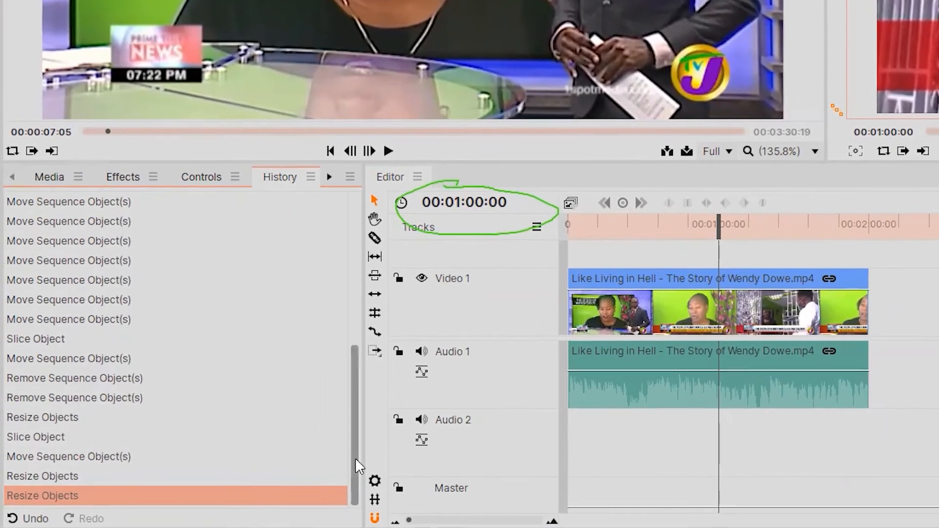
left_click_drag(333, 460, 333, 282)
left_click_drag(194, 375, 198, 496)
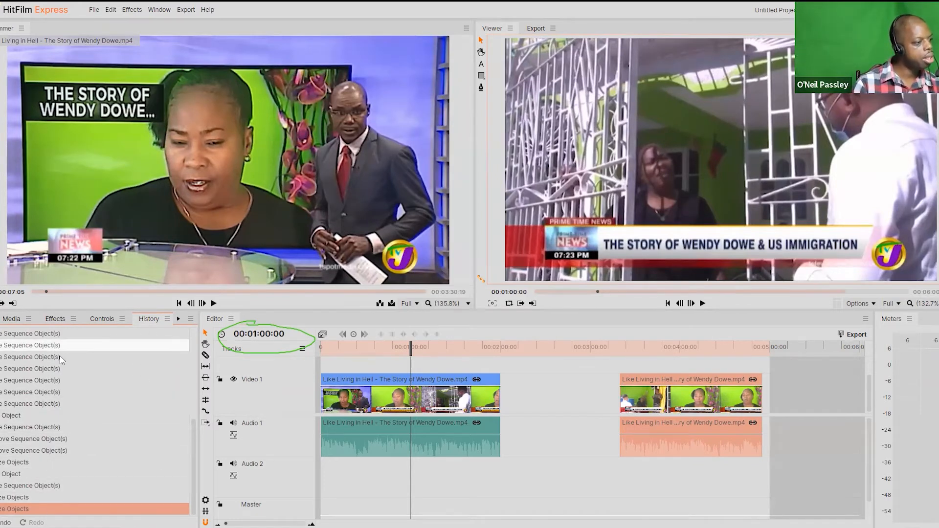
left_click(76, 394)
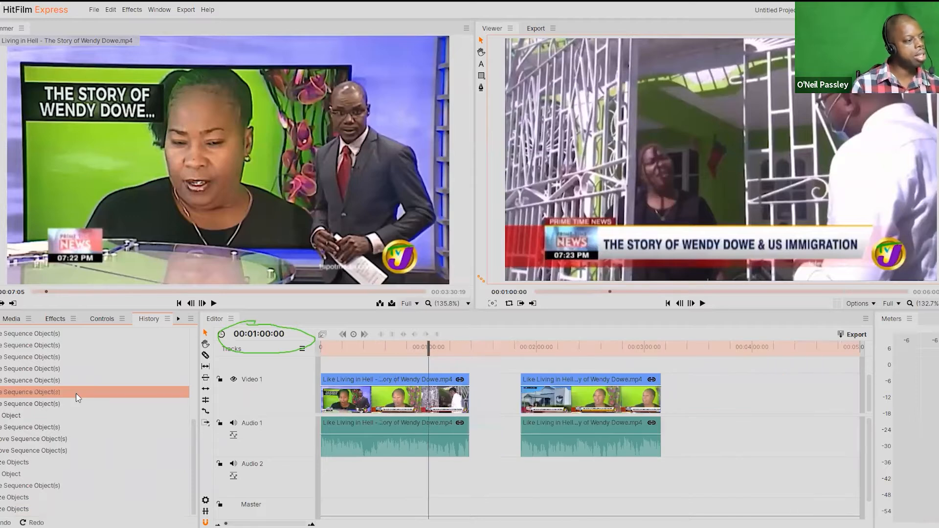
left_click(45, 463)
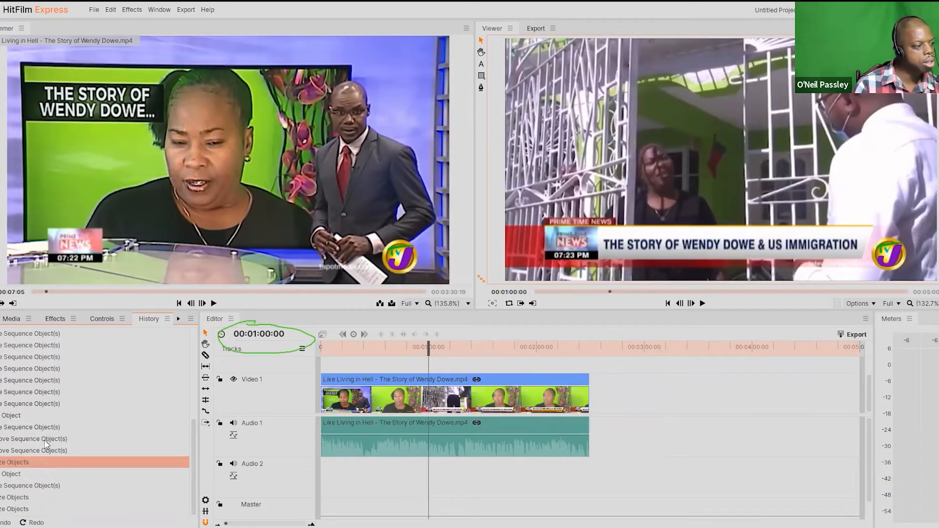
left_click(46, 381)
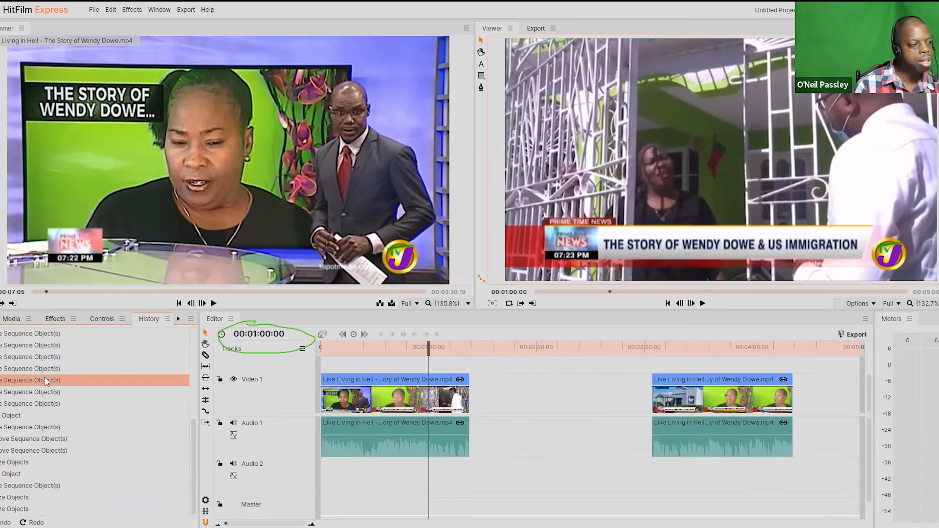
left_click(55, 335)
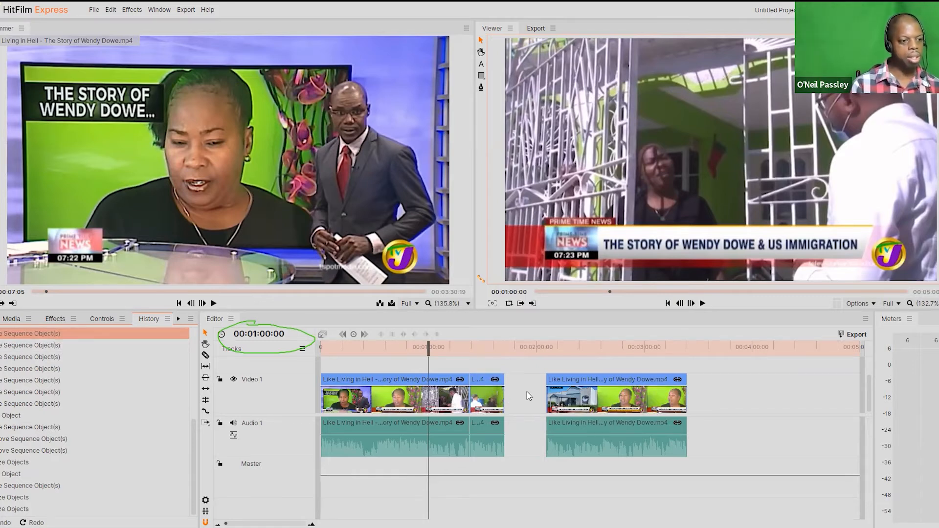
Step: Delete the segment after the gap and the short piece adjoining the first segment
left_click(587, 395)
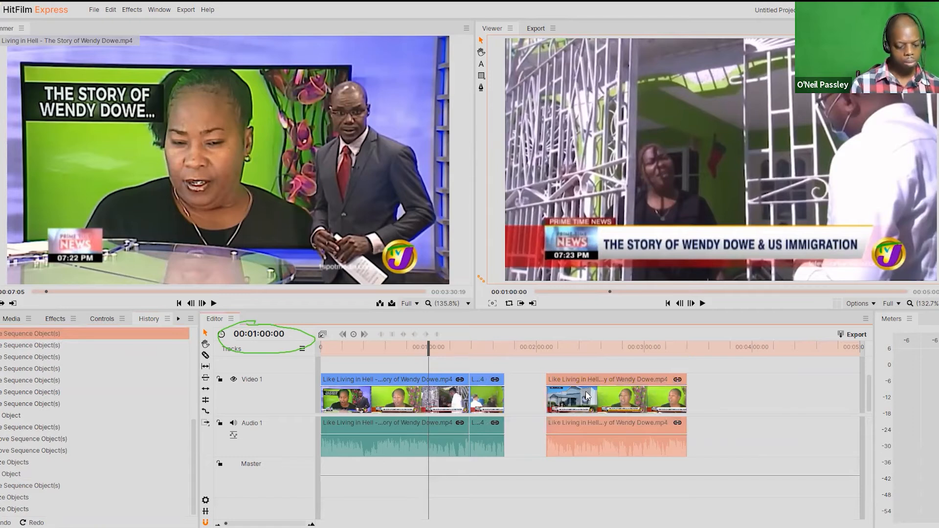
key("Delete")
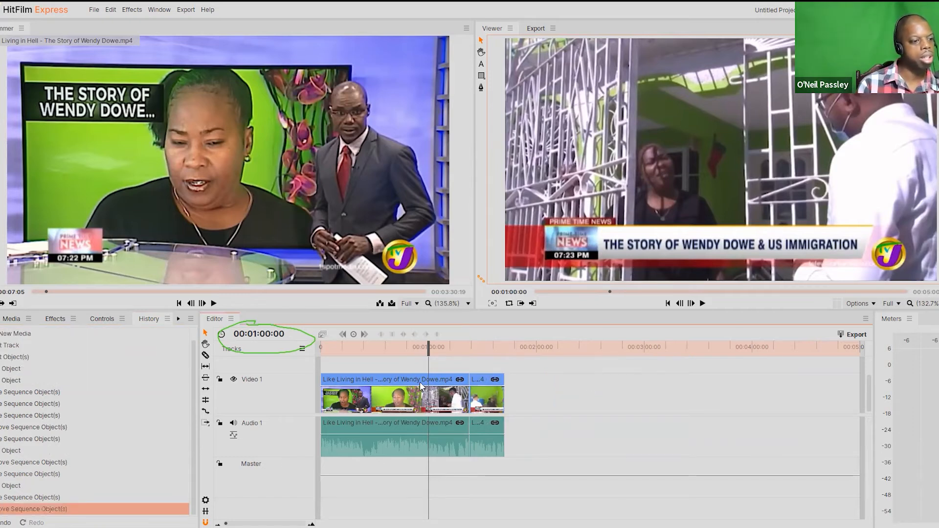
left_click(439, 404)
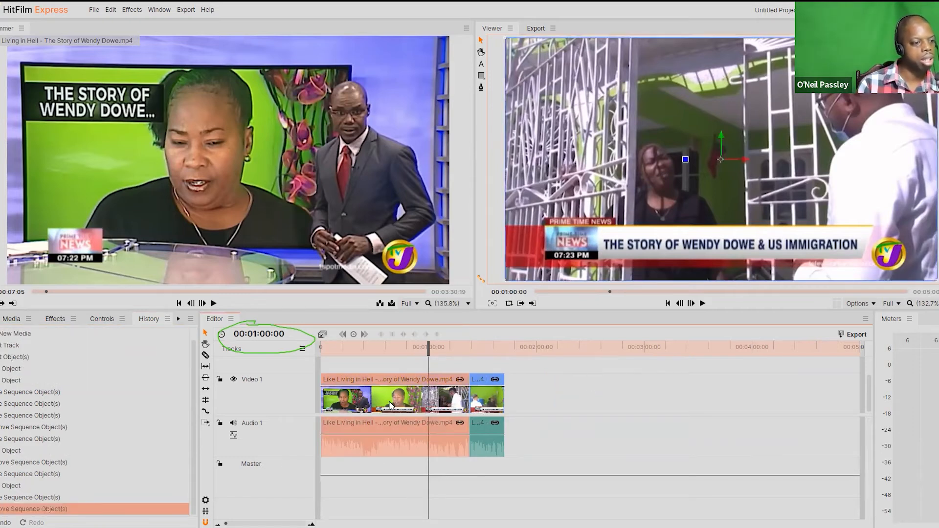
left_click(492, 387)
key("Delete")
Step: Slice the remaining segment at 00:01:00:00 and delete the part after the cut
left_click(205, 356)
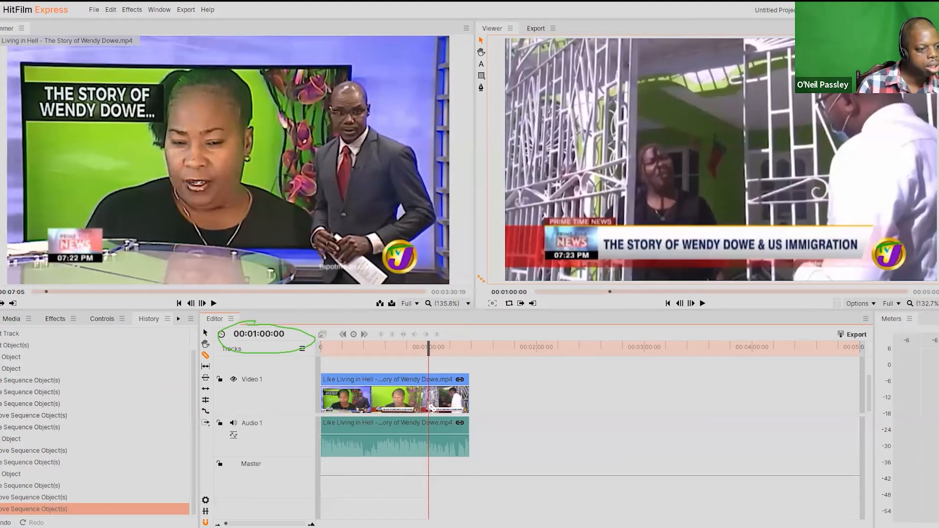
left_click(429, 406)
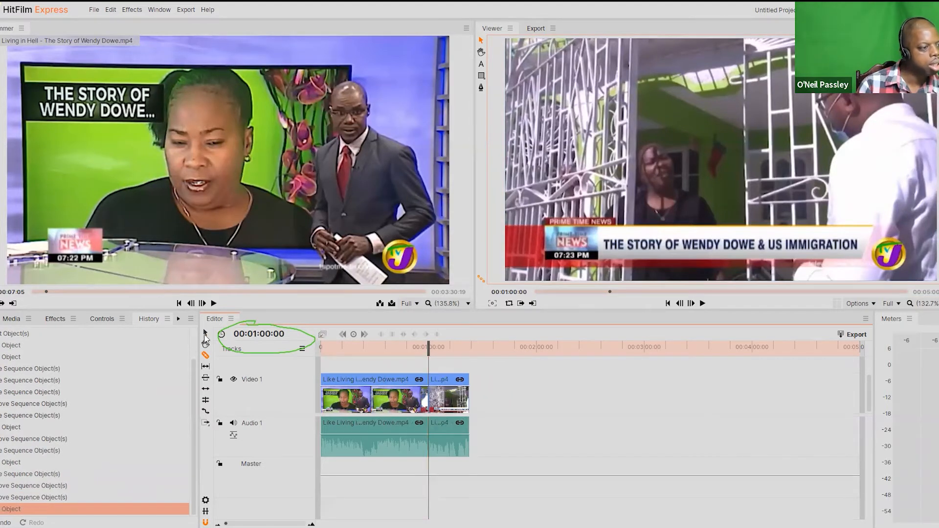
left_click(206, 335)
left_click(450, 410)
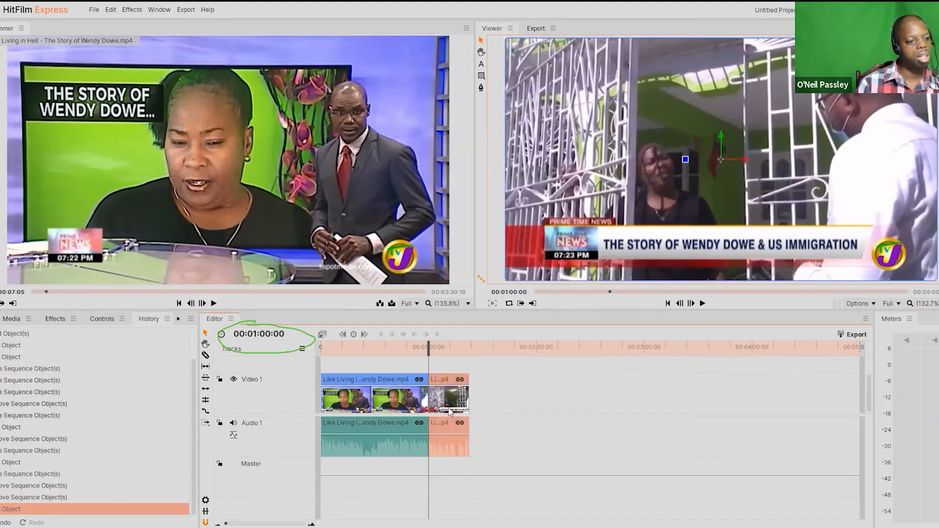
key("Delete")
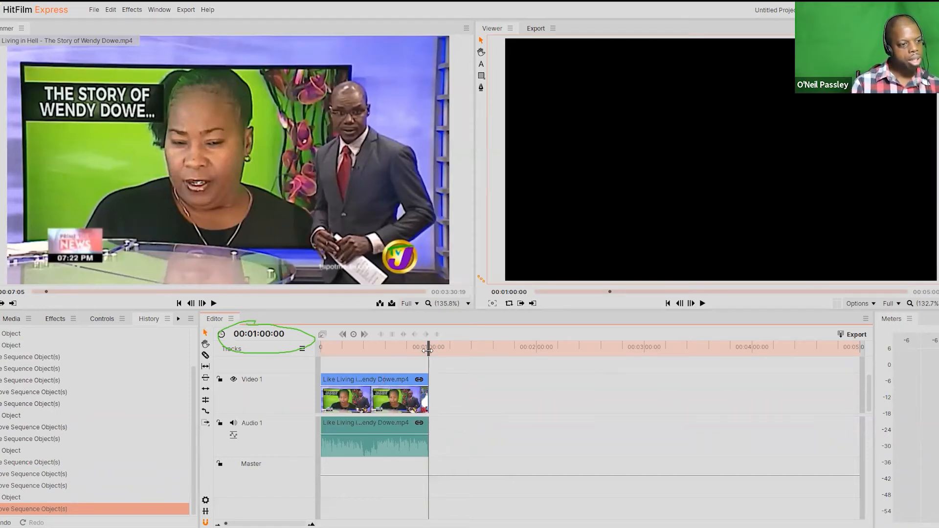
Step: Move the playhead to 00:00:35:24 and add the text "This is a sample" over the video with the Text tool
mouse_move(430, 350)
left_mouse_down()
mouse_move(455, 351)
mouse_move(428, 353)
left_mouse_up()
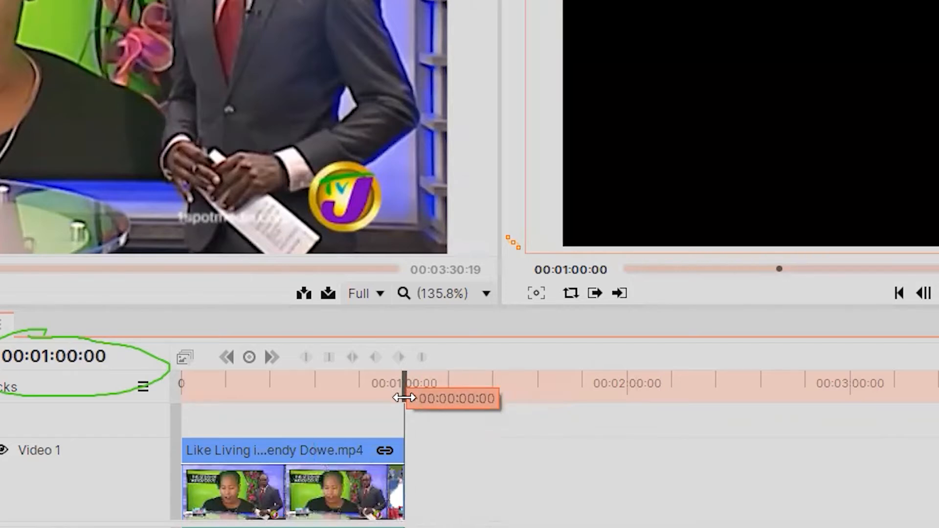
left_click_drag(404, 398, 401, 394)
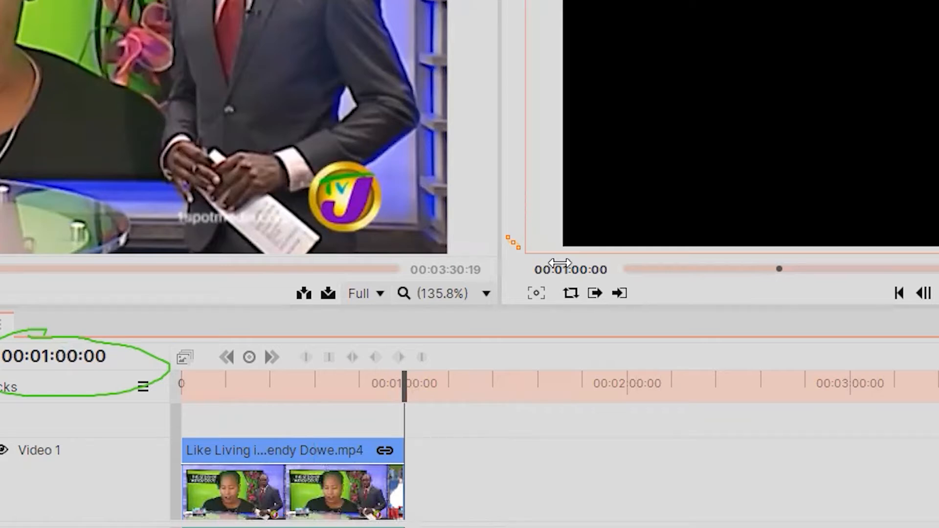
left_click_drag(405, 392, 315, 386)
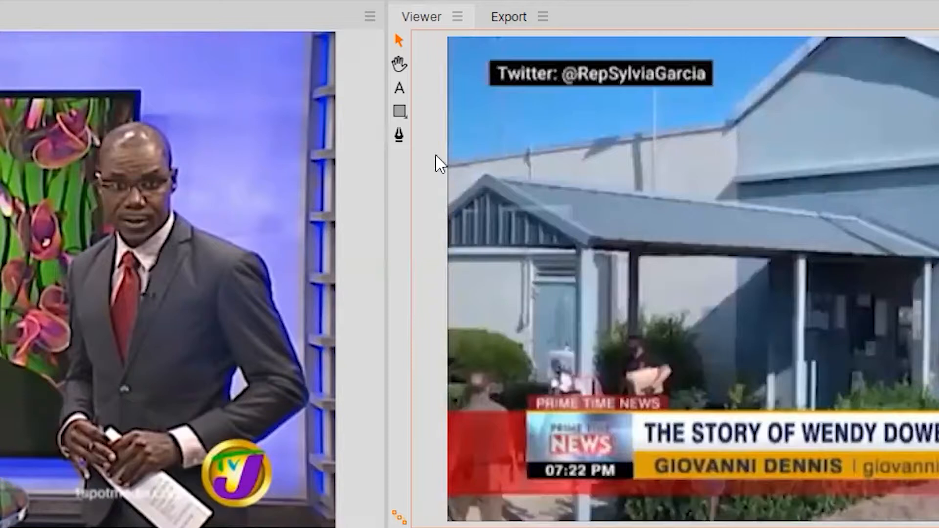
left_click(400, 89)
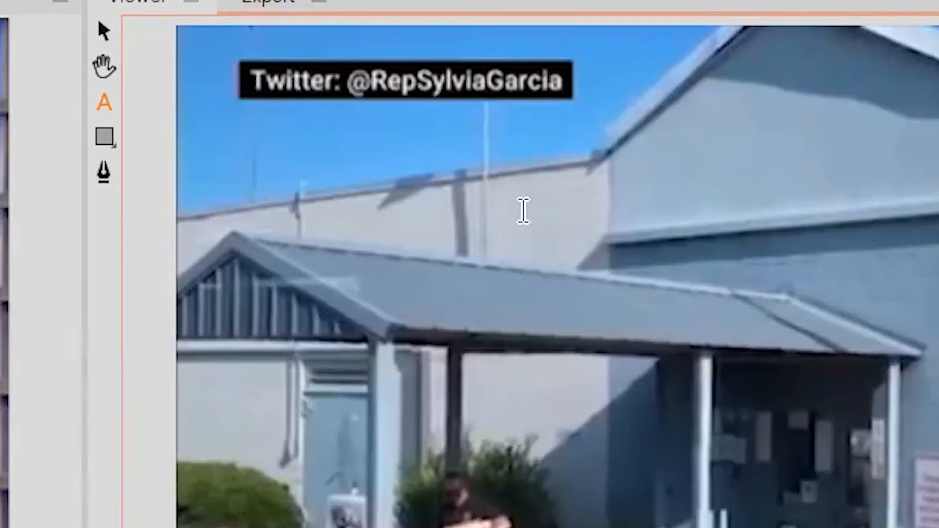
left_click(434, 232)
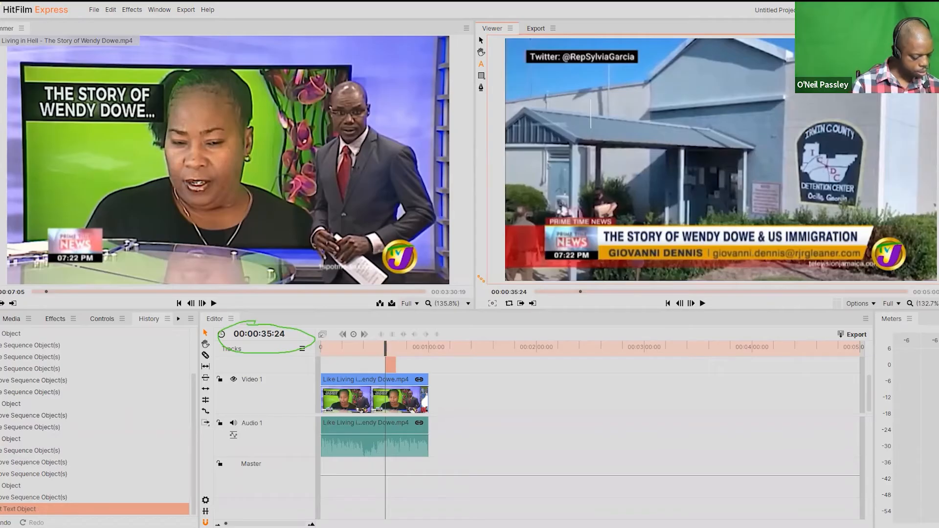
type("This is a sample")
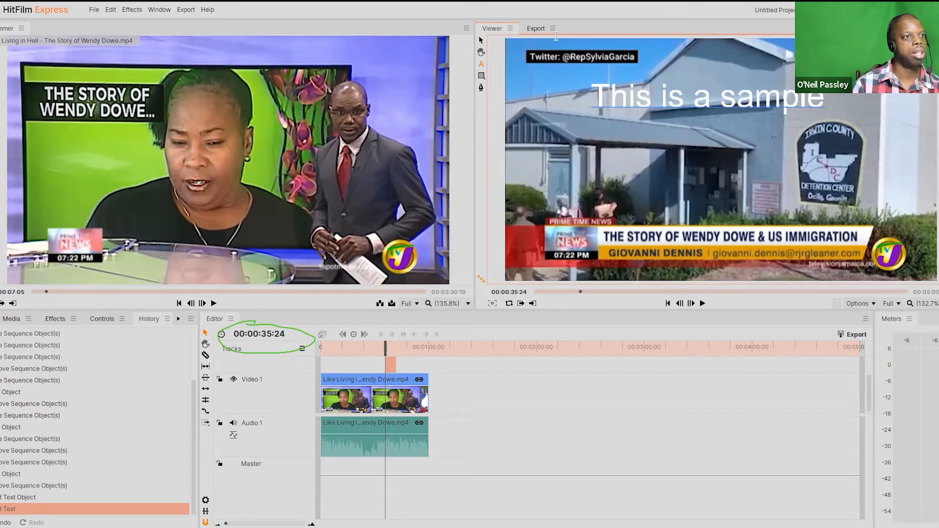
Step: Move the text over the picture to about position -157.1, 56.1
left_click(481, 41)
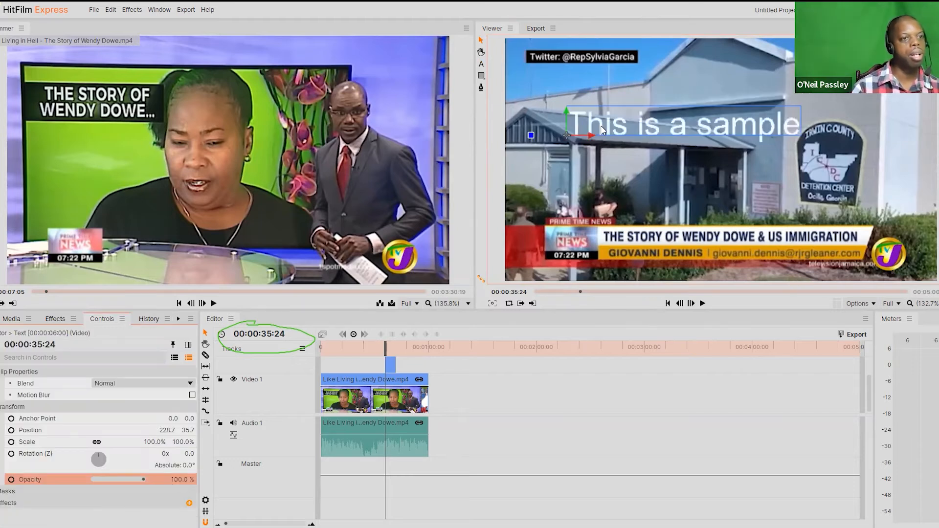
left_click_drag(603, 130, 652, 115)
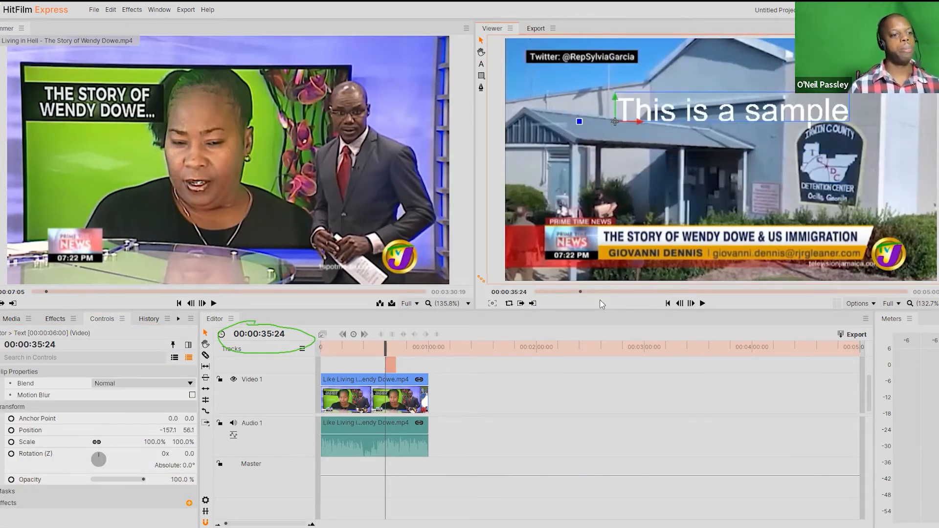
left_click(531, 413)
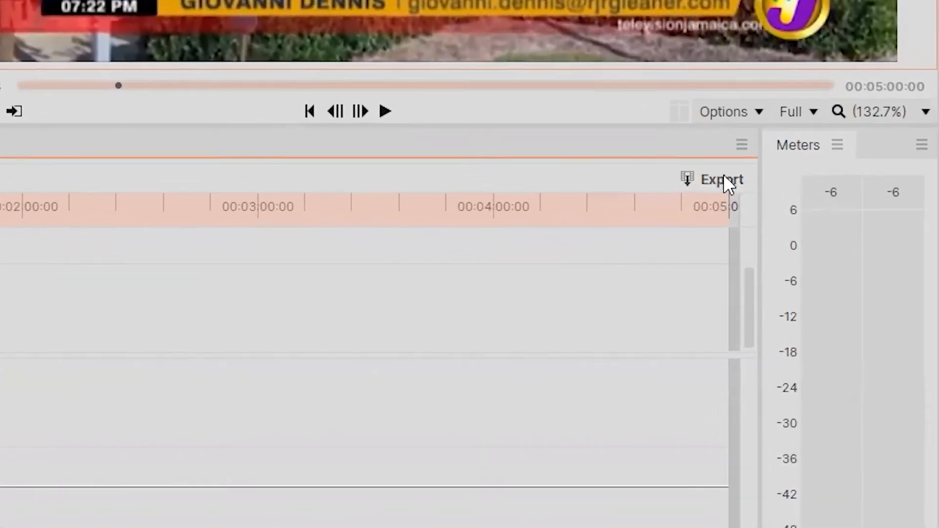
Step: Export the timeline to an MP4 file named "Sample Clip" in the Stock folder
left_click(695, 153)
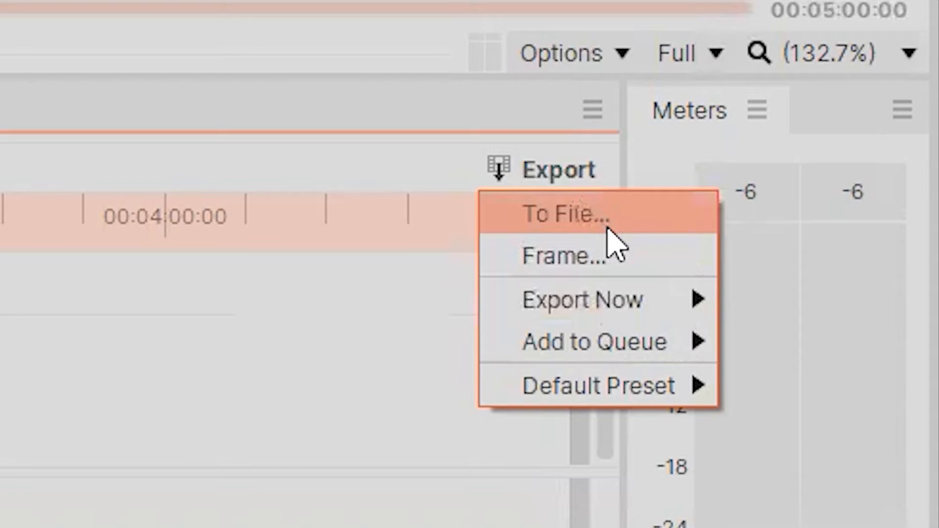
left_click(602, 219)
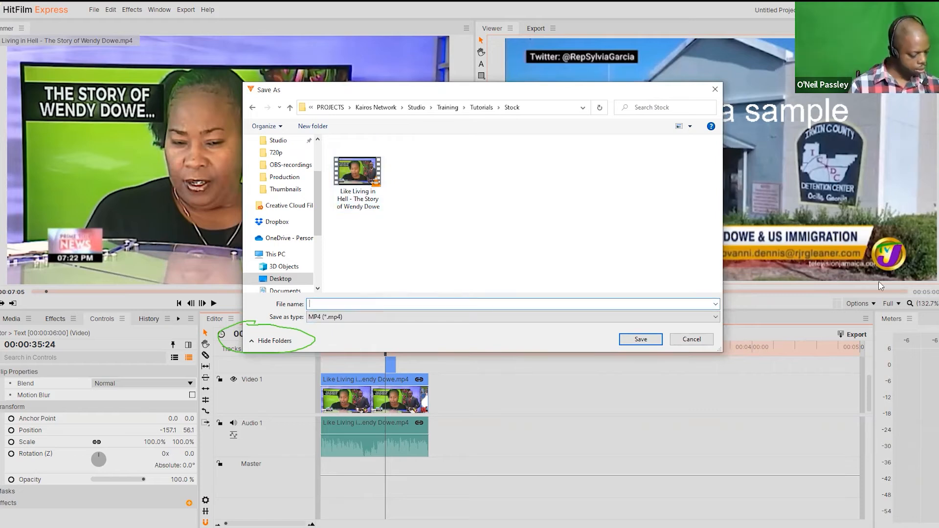
type("Sample Clip")
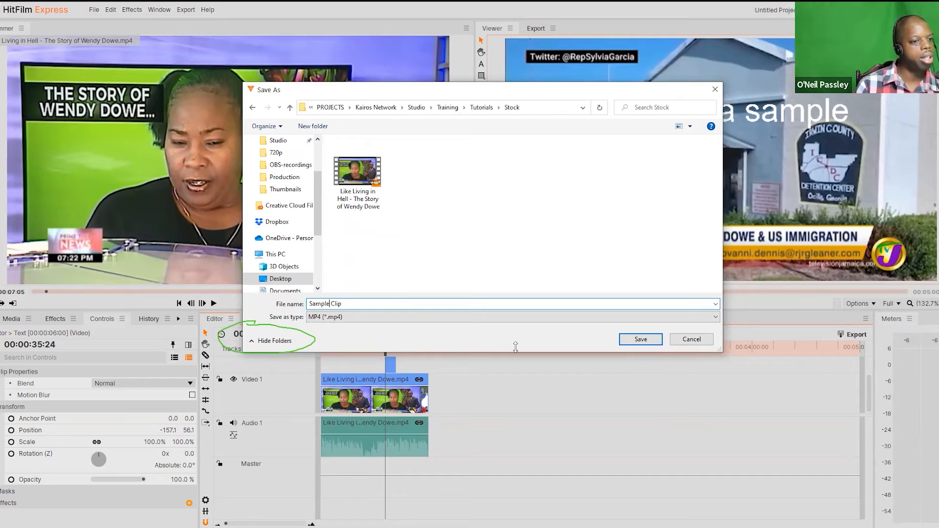
left_click(637, 341)
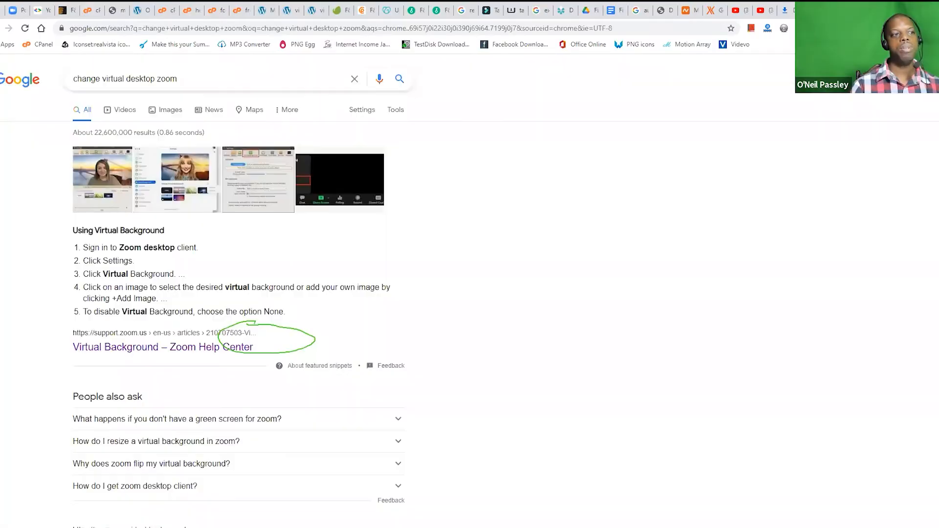
Step: Switch to the web browser and open canva.com
left_click(539, 28)
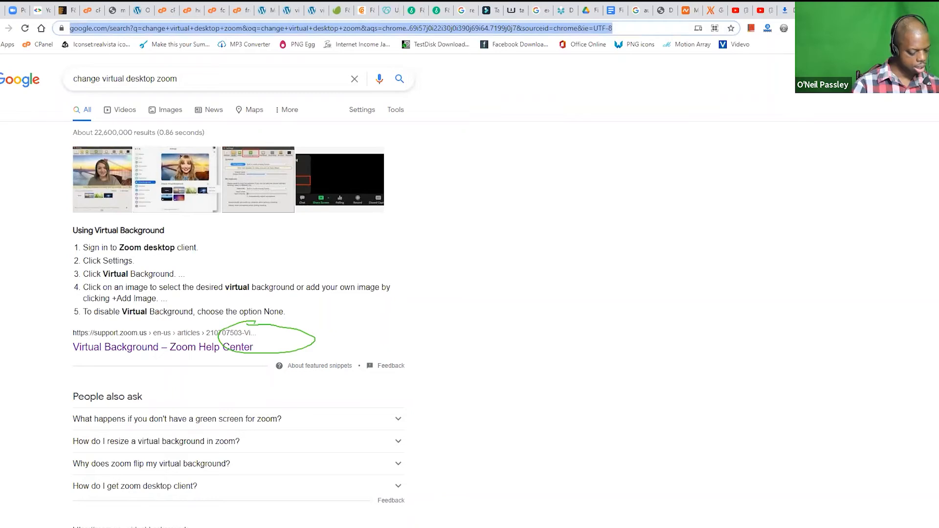
type("canva")
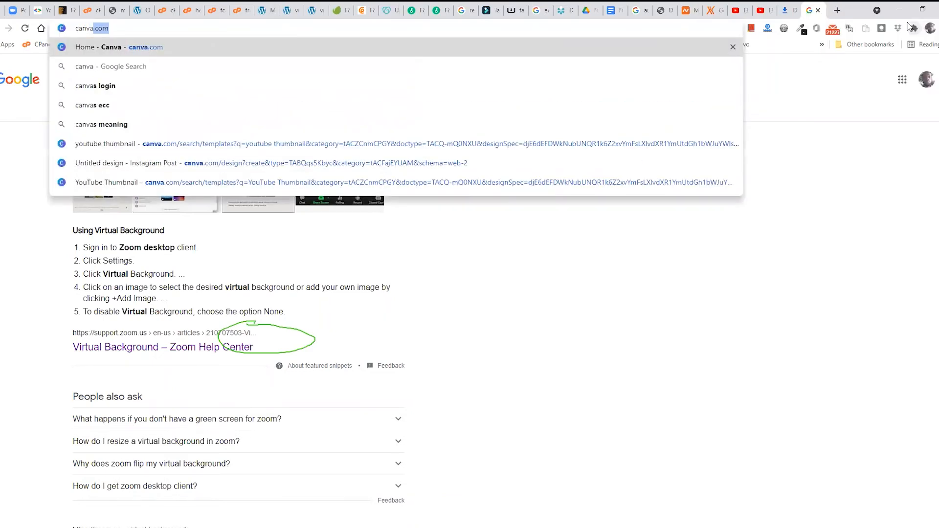
key("ctrl+a")
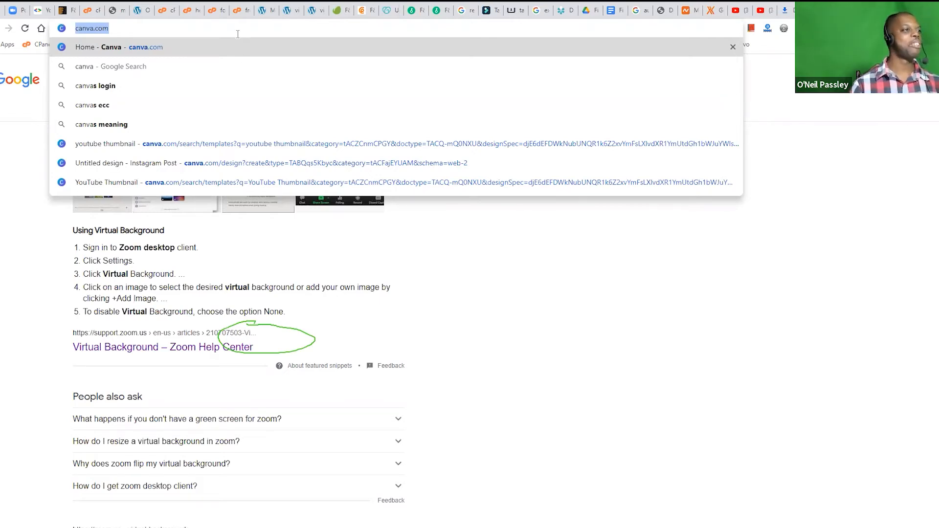
left_click(521, 350)
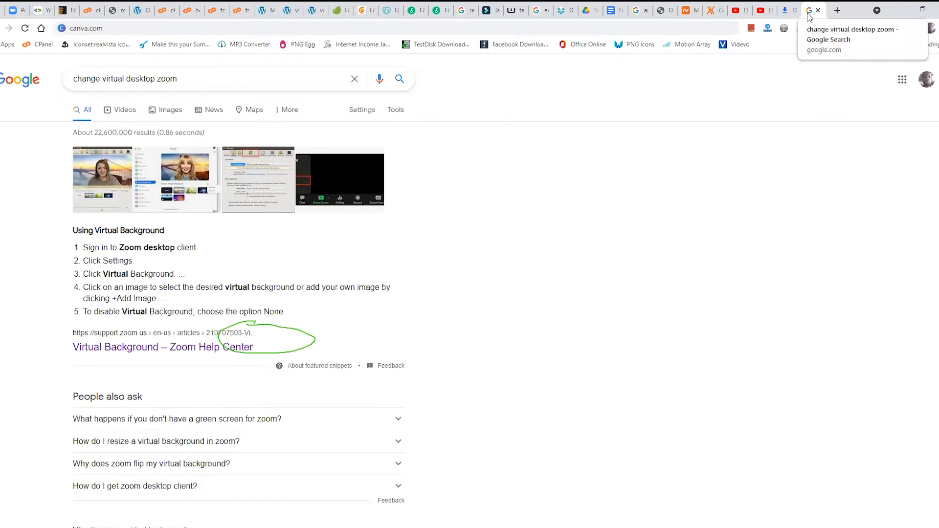
left_click(379, 28)
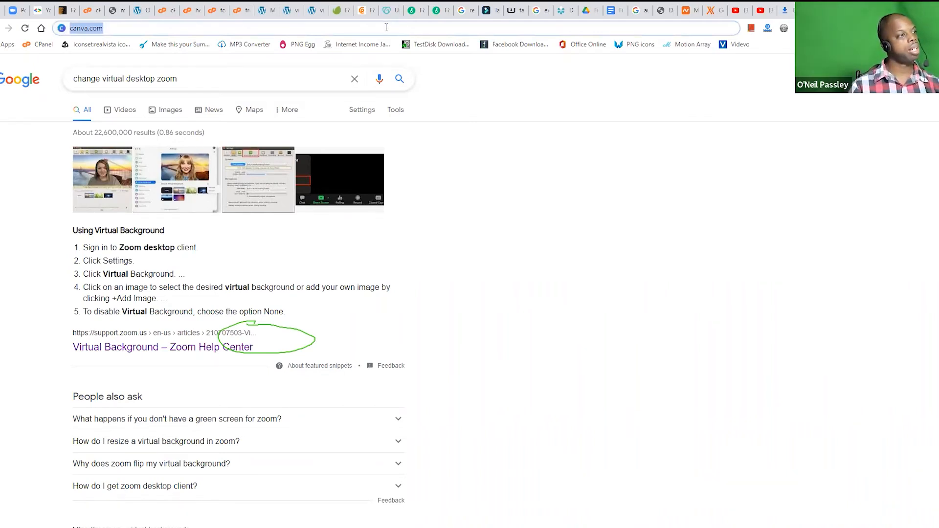
type("canva")
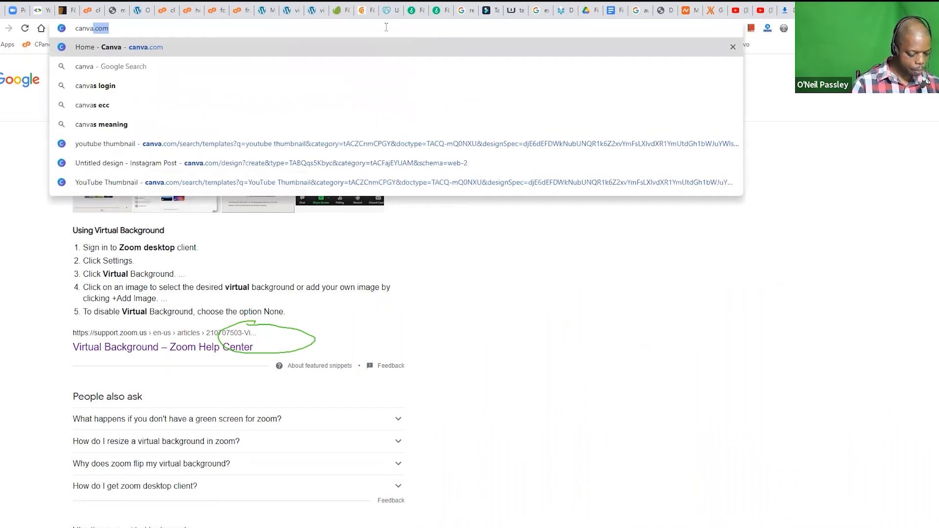
type(".co")
key("Return")
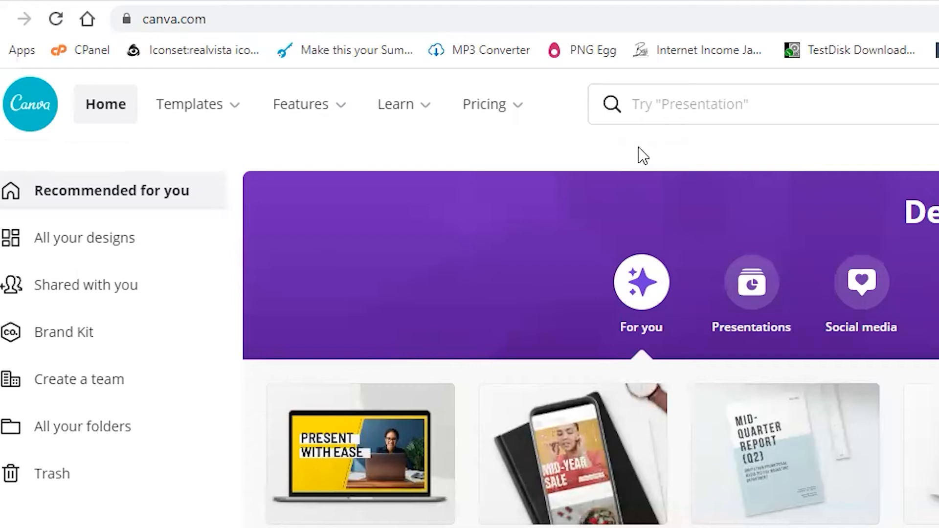
Step: Search Canva for "thumbnail" and open the suggested YouTube Thumbnail templates
left_click(673, 104)
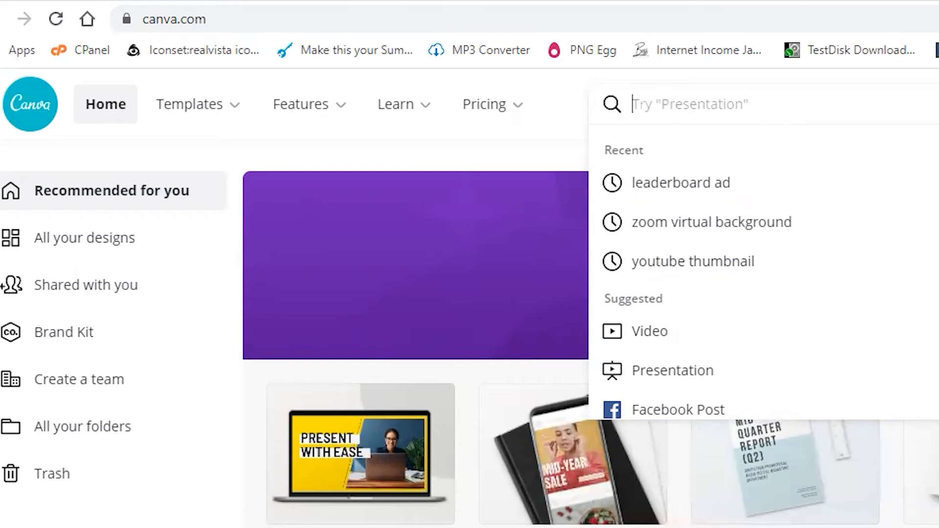
type("thumbnail")
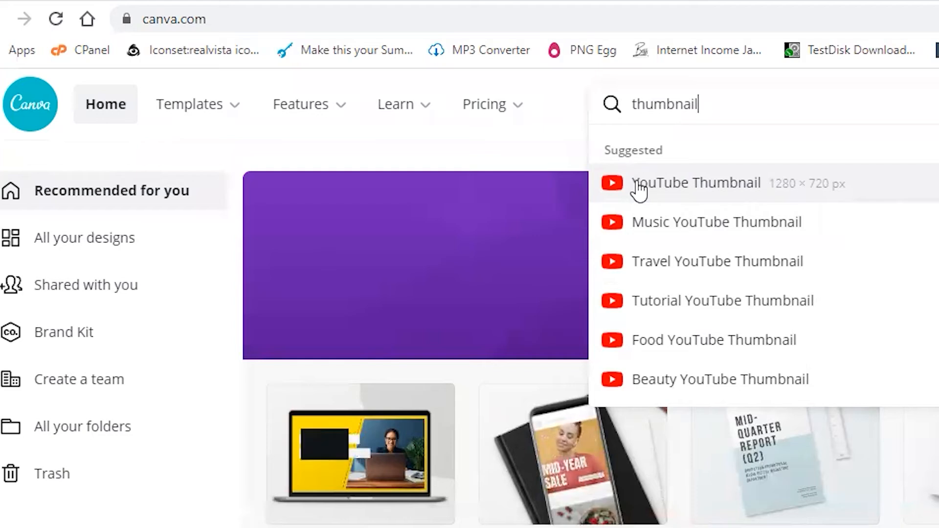
left_click(788, 196)
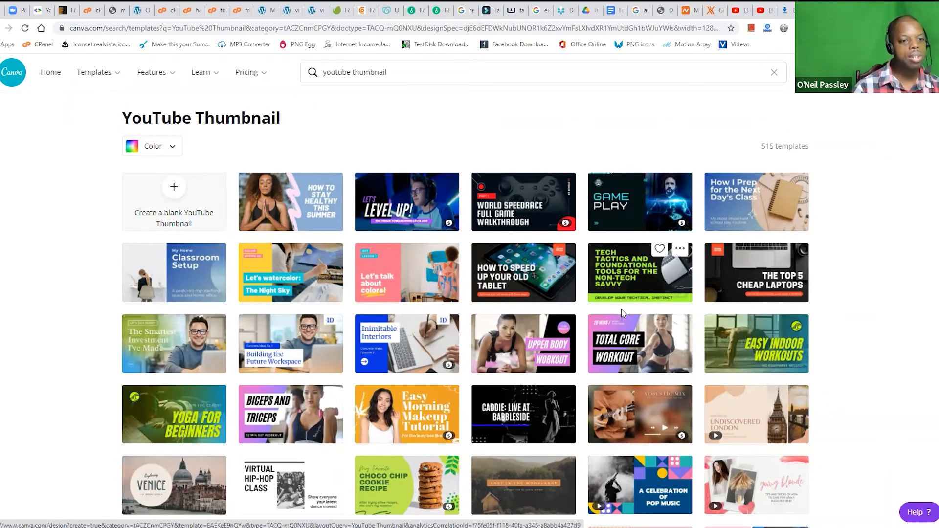
Step: Browse the YouTube Thumbnail templates and open the green "My Favorite Choco Chip Cookie Recipe" template for editing
scroll(621, 313, "down", 3)
scroll(621, 316, "down", 8)
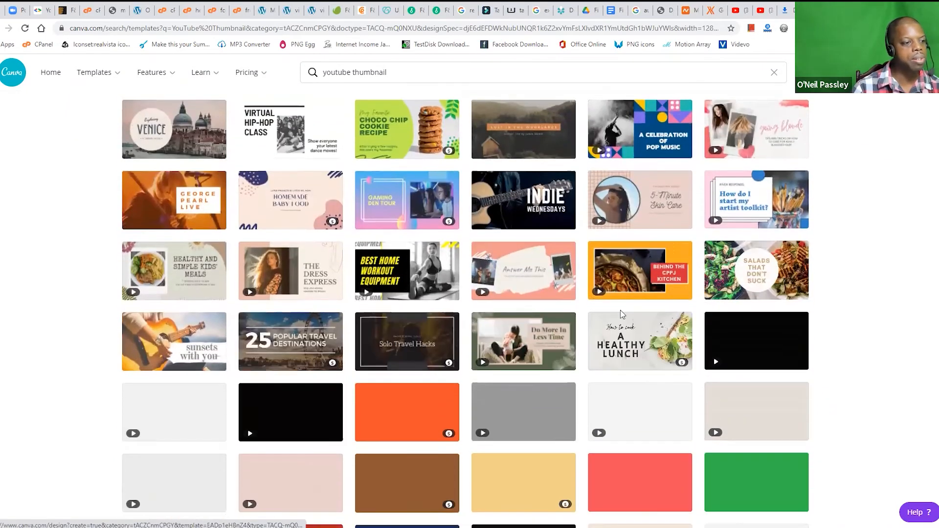
scroll(621, 316, "down", 6)
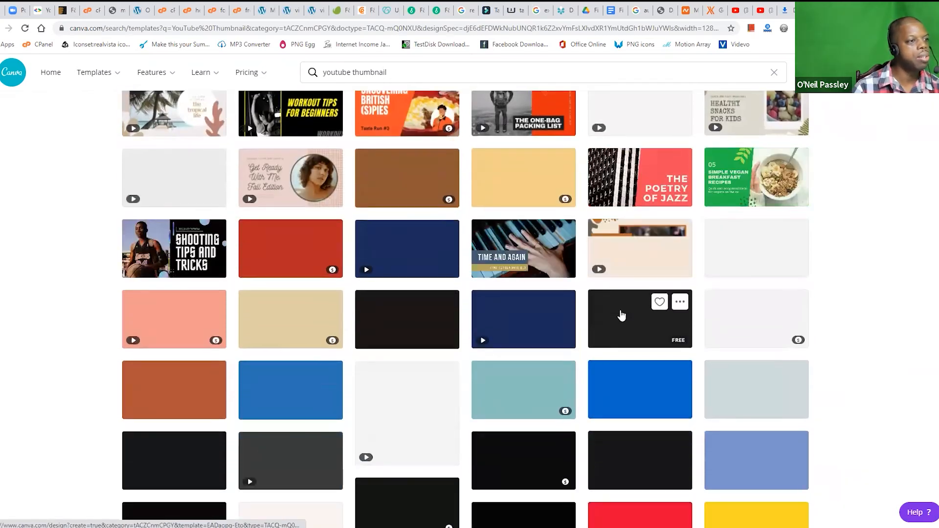
scroll(622, 314, "down", 5)
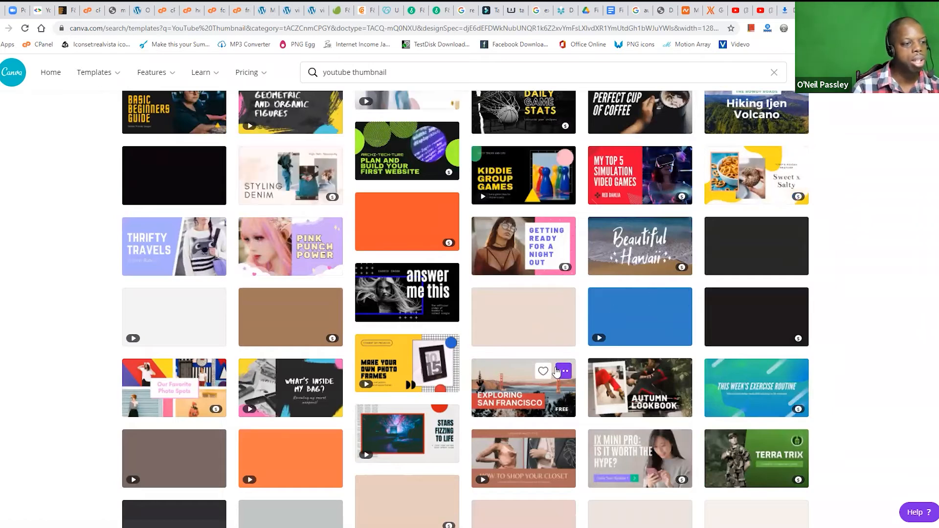
scroll(481, 171, "up", 4)
scroll(481, 171, "up", 10)
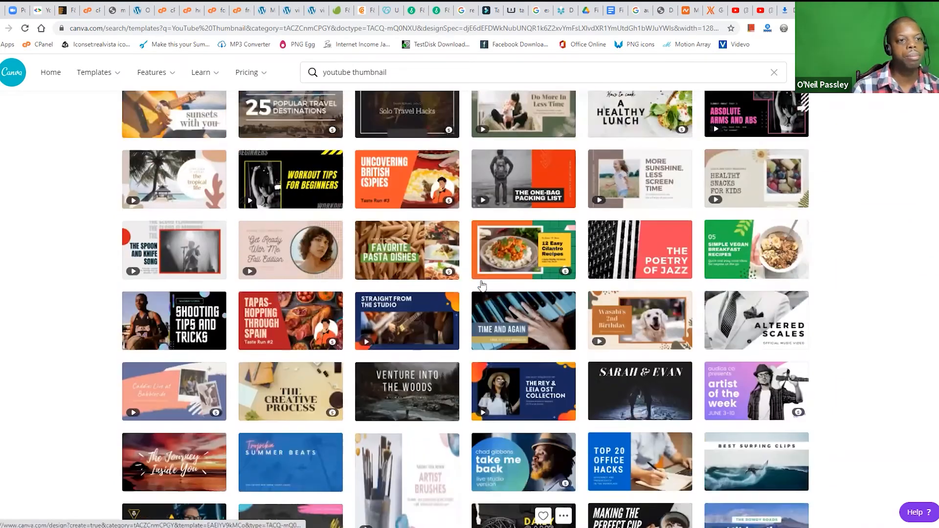
scroll(482, 283, "up", 3)
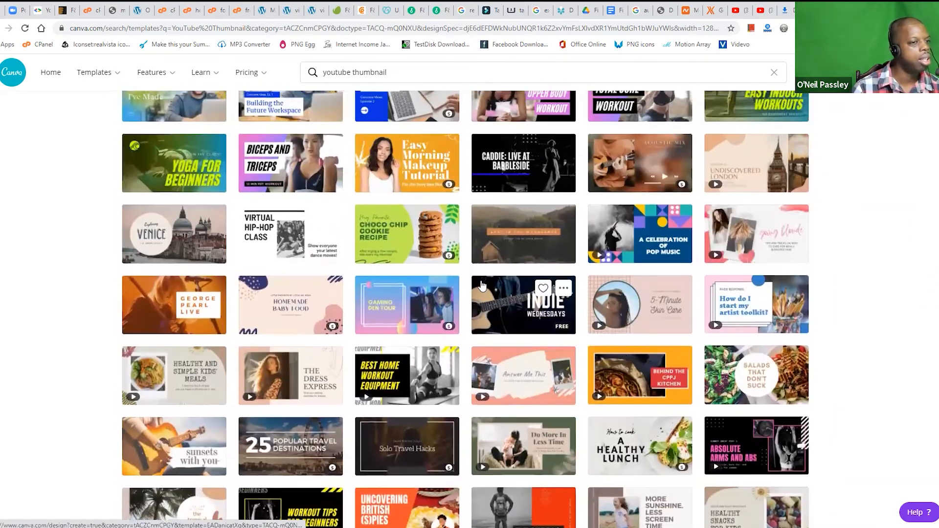
scroll(482, 283, "up", 1)
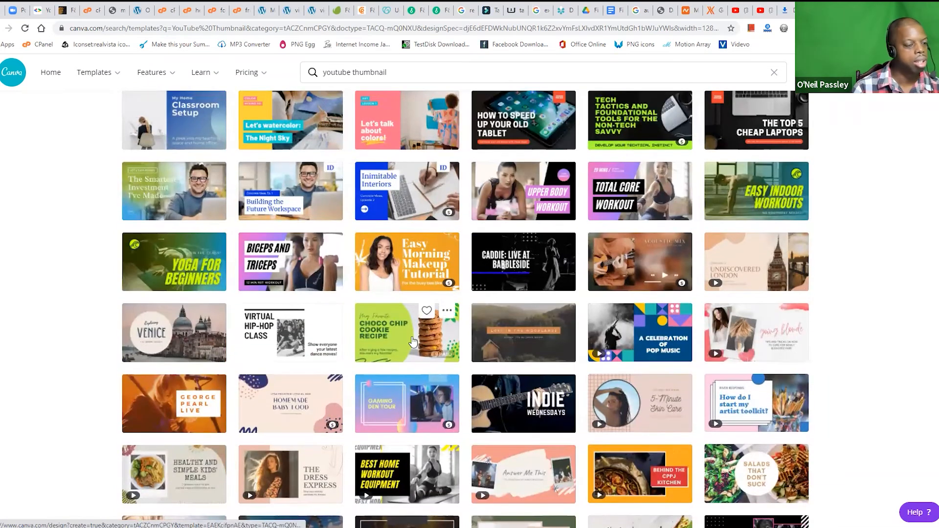
left_click(382, 344)
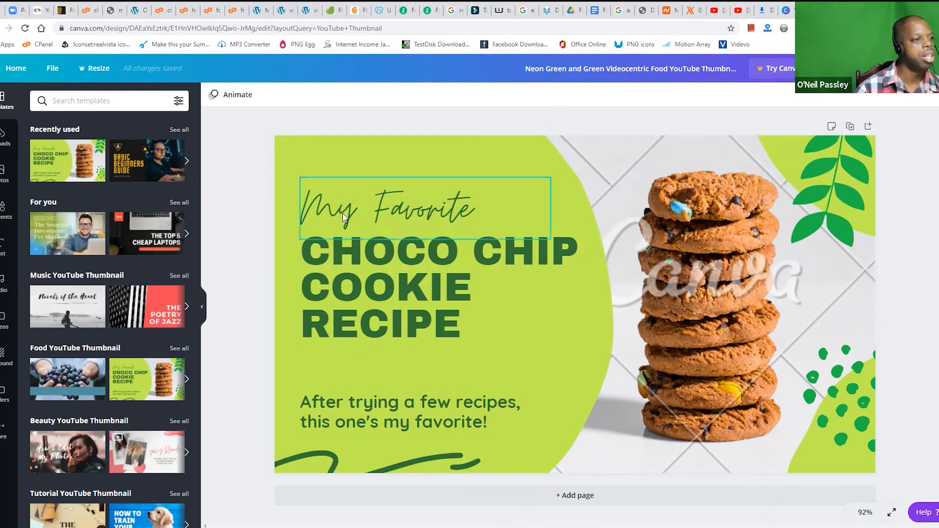
Step: Move the "My Favorite" text up, the recipe heading down past the canvas edge, and the leaf decoration slightly down
left_click_drag(345, 218, 375, 185)
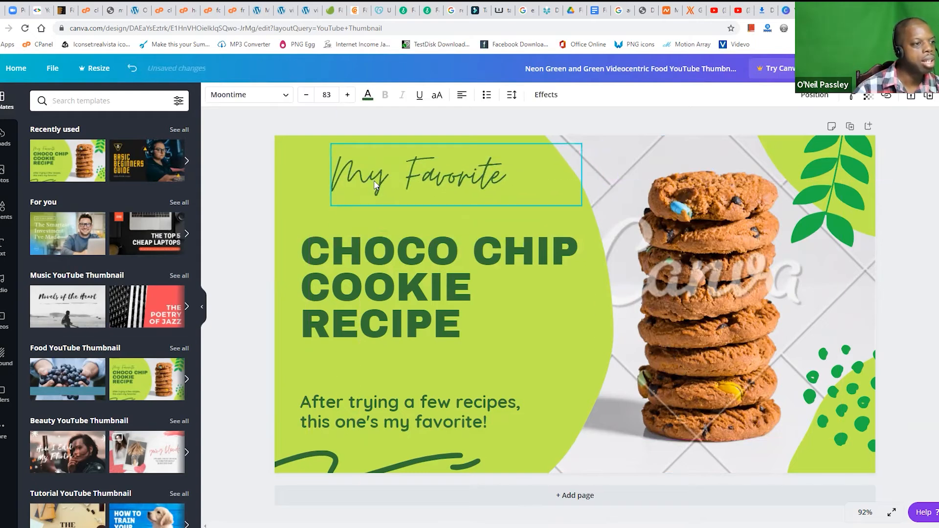
left_click_drag(362, 251, 316, 280)
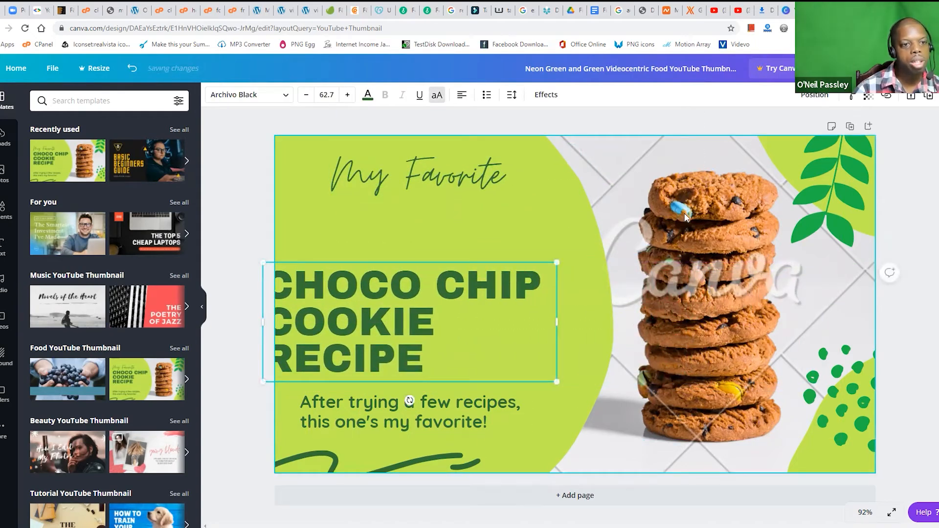
left_click(794, 232)
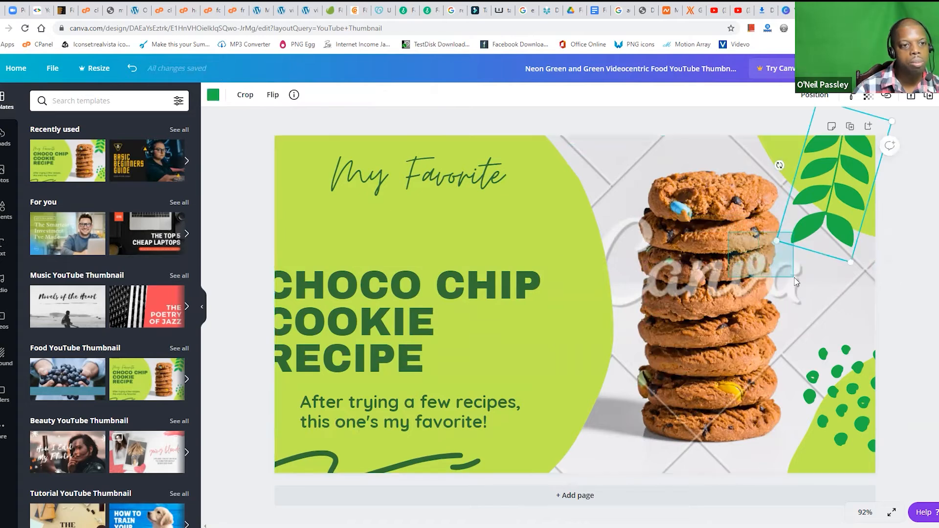
left_click_drag(823, 198, 837, 232)
Step: Remove the leaf decoration and shift the upper green corner shape down and to the right
left_click(727, 246)
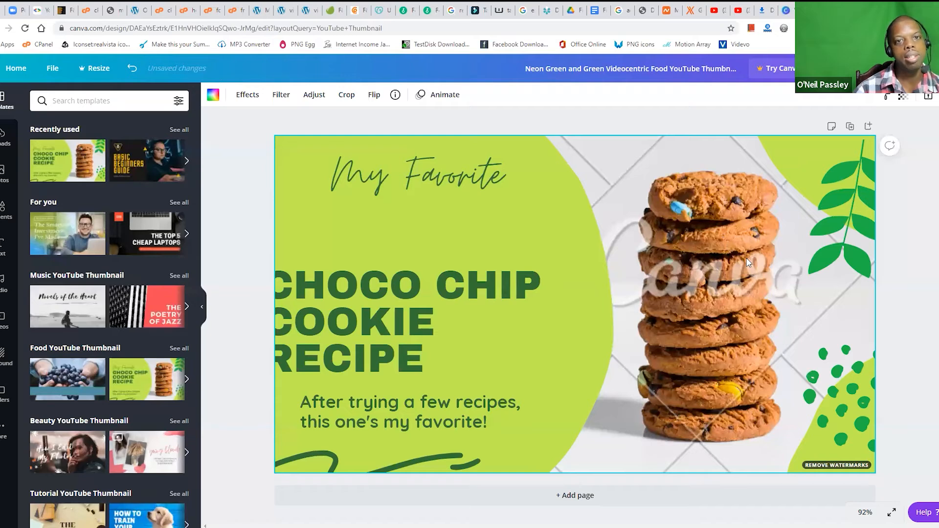
left_click(741, 372)
left_click(742, 373)
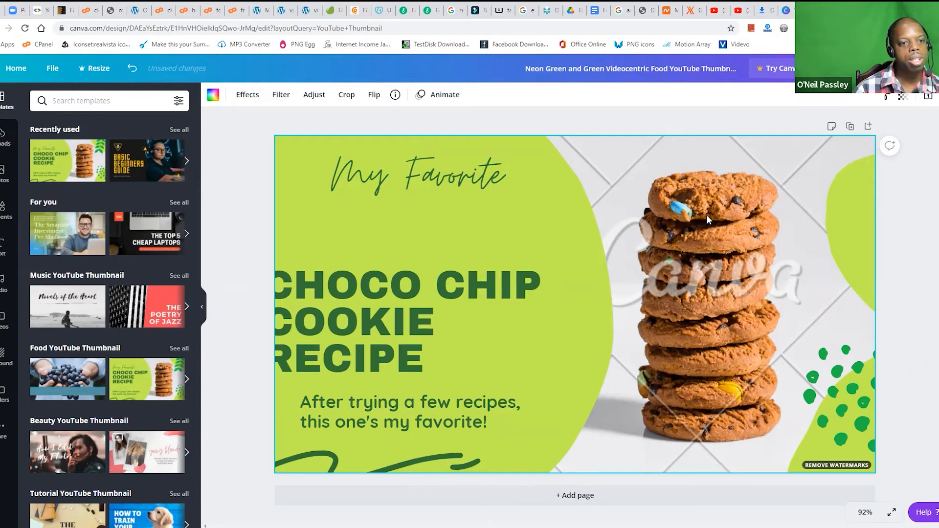
right_click(707, 217)
left_click(710, 194)
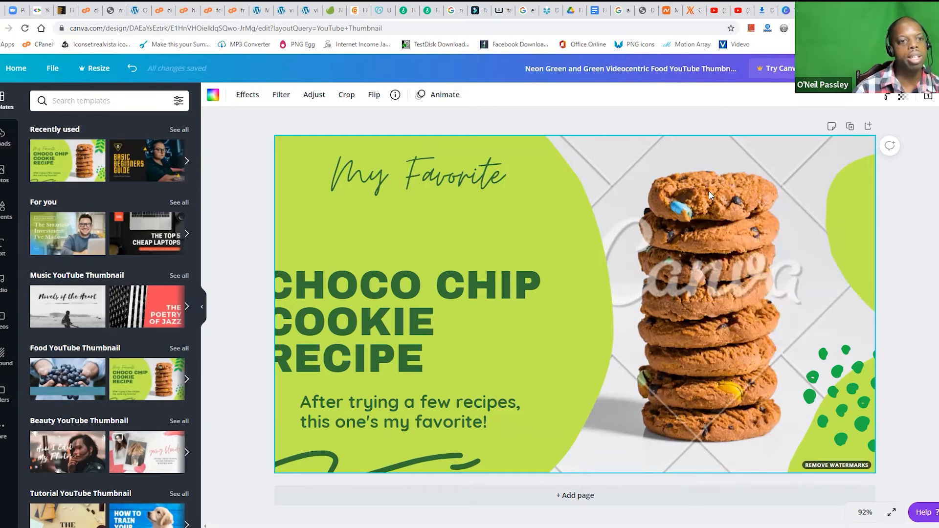
Step: Detach the cookie photo from the background, try moving and rotating it, and delete it from the thumbnail
right_click(708, 199)
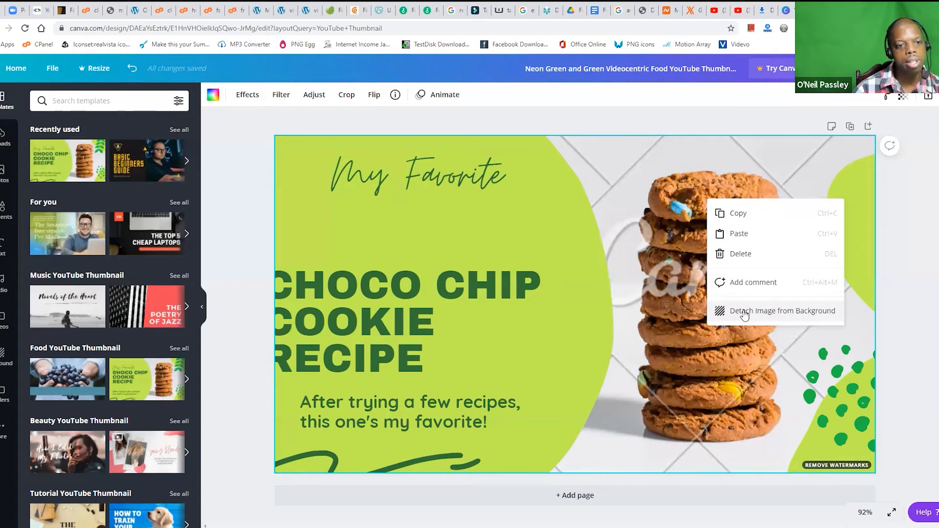
left_click(744, 315)
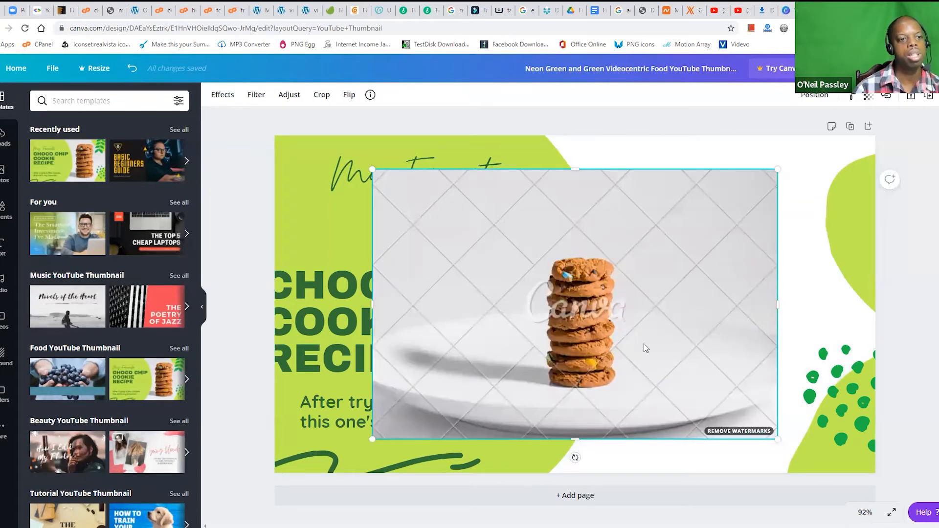
left_click_drag(541, 349, 574, 425)
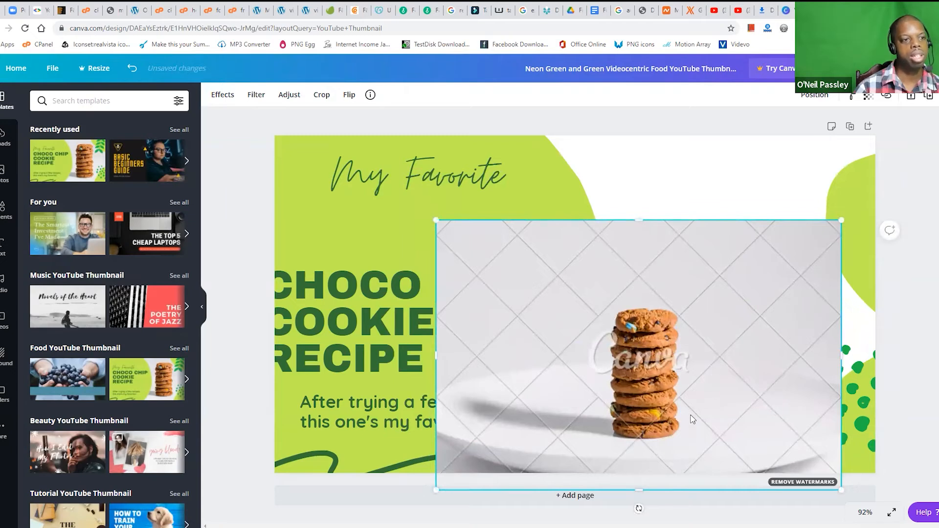
left_click_drag(632, 317, 592, 267)
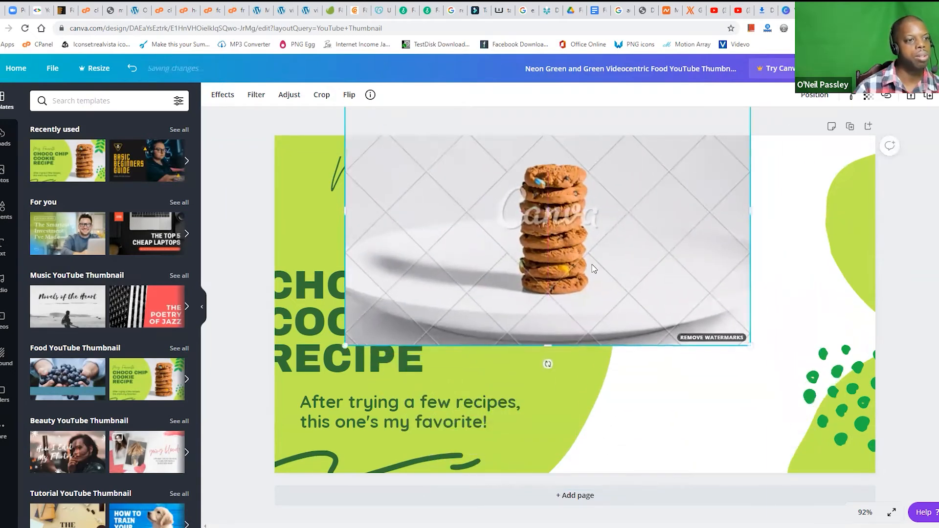
left_click_drag(671, 260, 737, 331)
left_click_drag(477, 201, 195, 170)
left_click_drag(621, 284, 611, 330)
key("Delete")
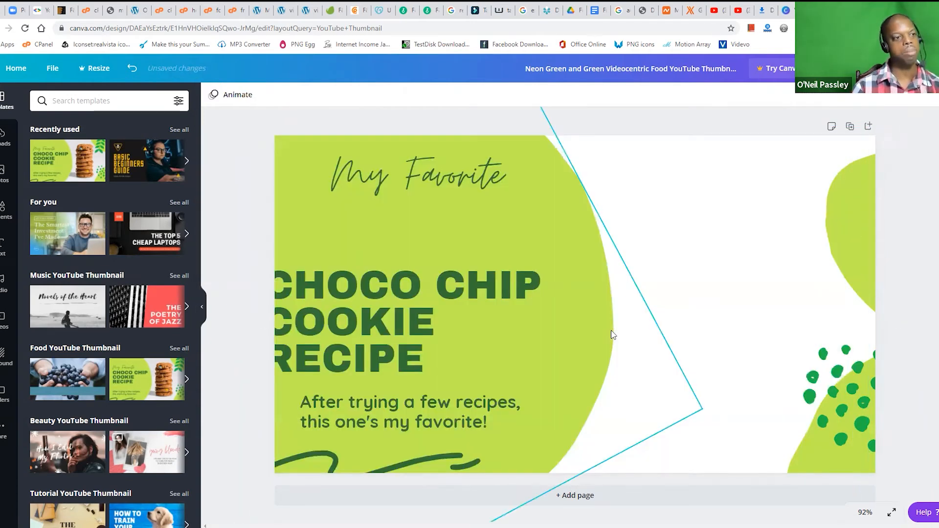
Step: Move the recipe heading fully back onto the canvas and place the "My Favorite" text just above it
left_click_drag(348, 281, 366, 266)
left_click(368, 180)
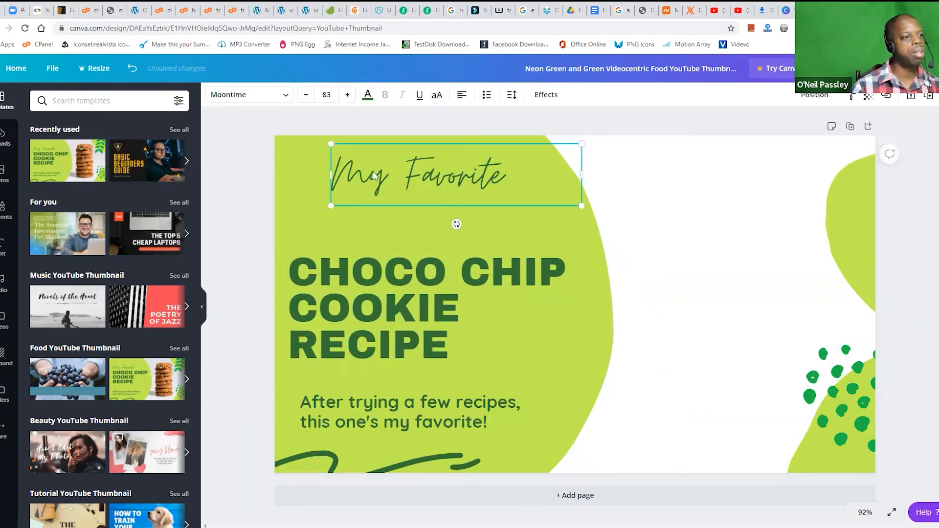
left_click_drag(373, 175, 354, 212)
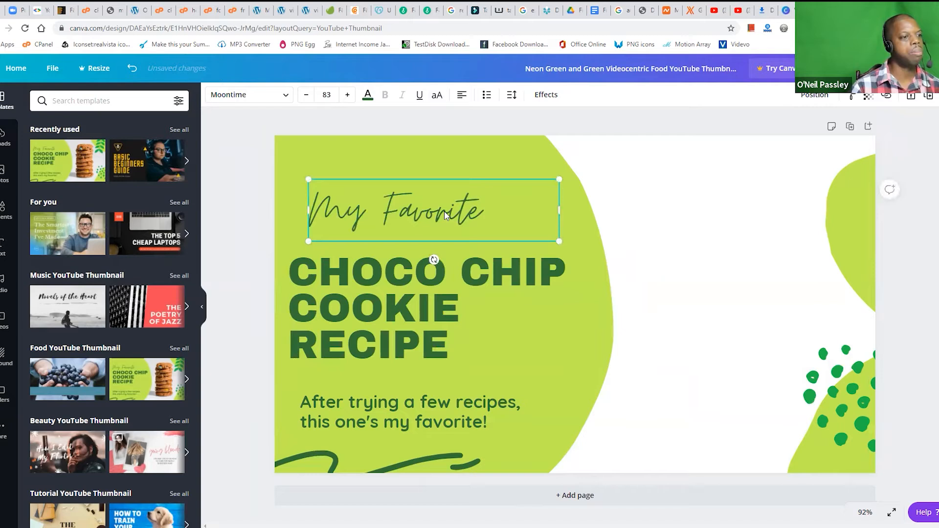
Step: Replace the word "Favorite" in the script text so it reads "My Pretty Thumbnail"
double_click(396, 212)
left_click(396, 211)
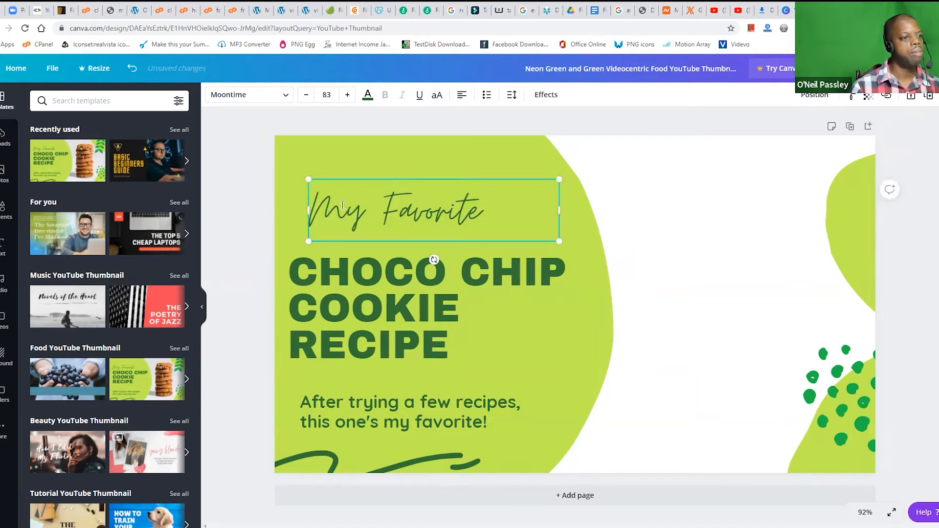
left_click_drag(385, 211, 499, 214)
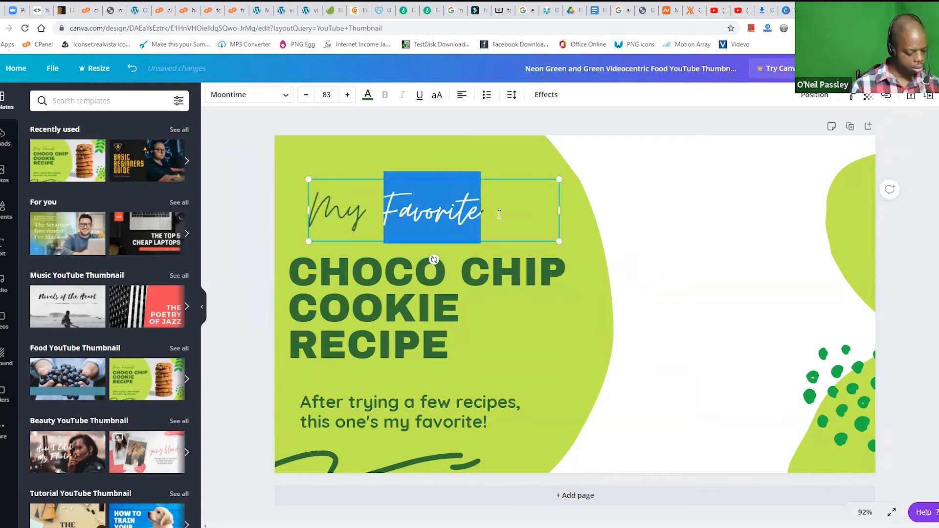
type("Vidfeo")
key("BackSpace")
key("BackSpace")
key("BackSpace")
key("BackSpace")
key("BackSpace")
key("BackSpace")
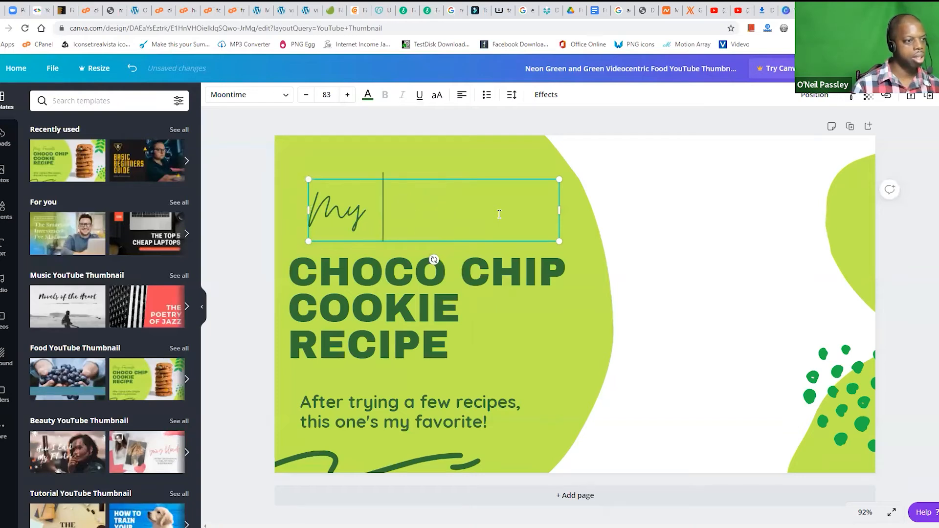
type("Pre")
type("tty Thumn")
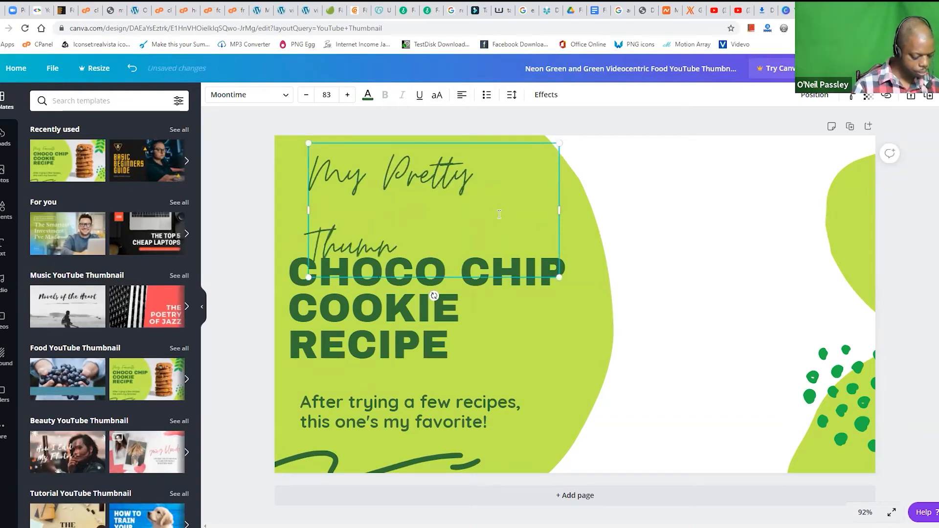
key("BackSpace")
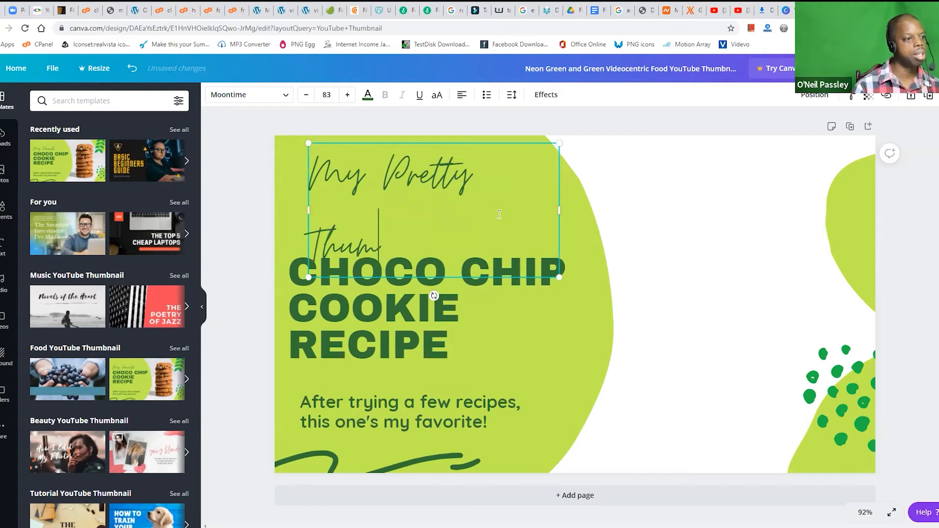
type("bnail")
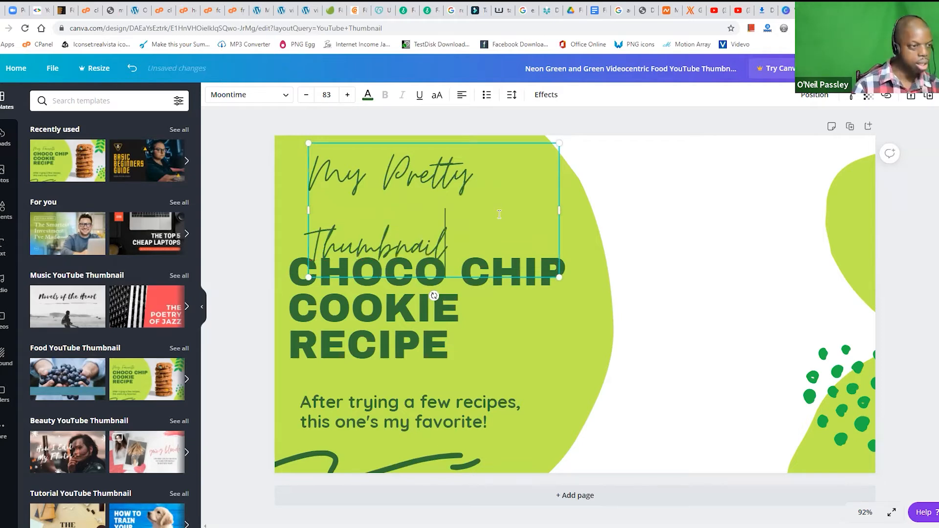
Step: Widen the "My Pretty Thumbnail" text box to fit on one line and move it slightly up and left, in line with the heading
left_click_drag(559, 210, 688, 213)
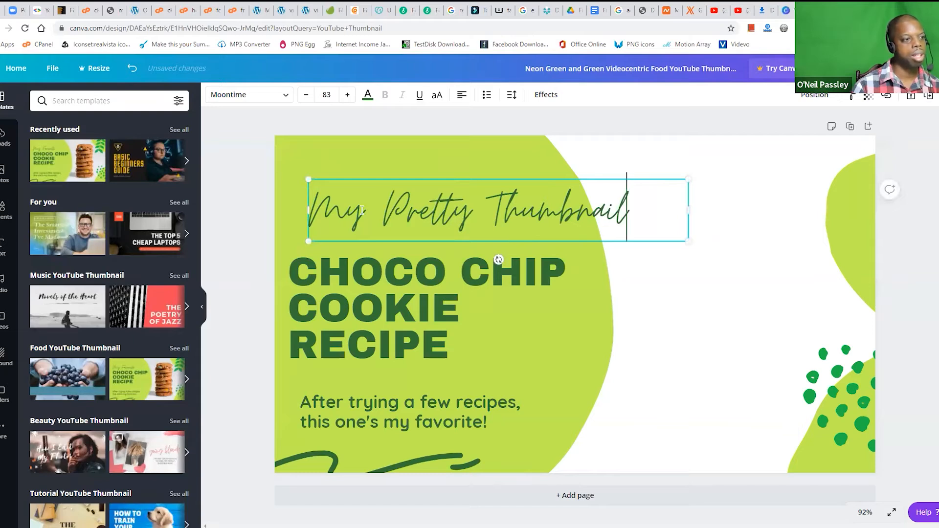
left_click(257, 158)
left_click_drag(331, 205, 309, 188)
Step: Replace the "CHOCO CHIP COOKIE RECIPE" heading with "ZOOM TUTORIAL"
left_click(316, 266)
left_click(315, 284)
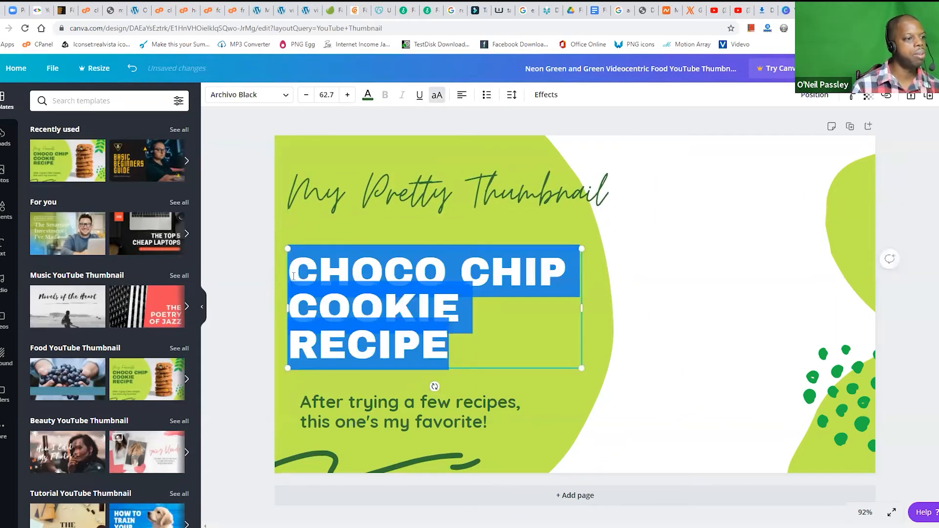
type("ZOOM ")
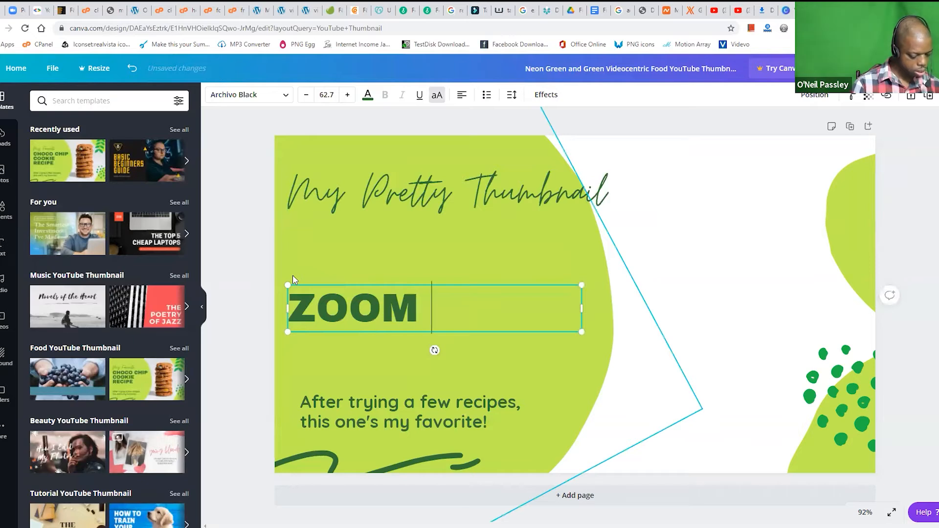
type("TUTORIAL")
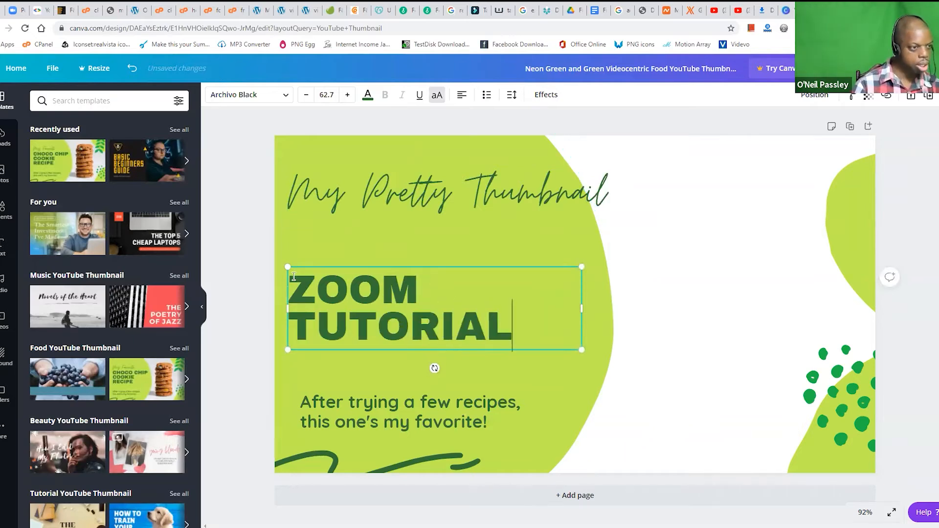
left_click(260, 325)
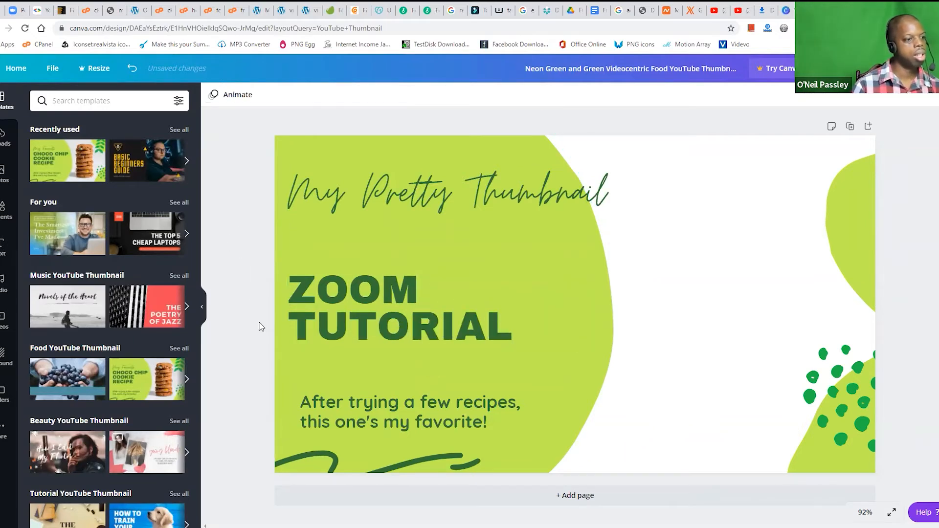
Step: Replace the description below the heading with "Kairos Wednesday Session"
double_click(309, 402)
type("kjairos")
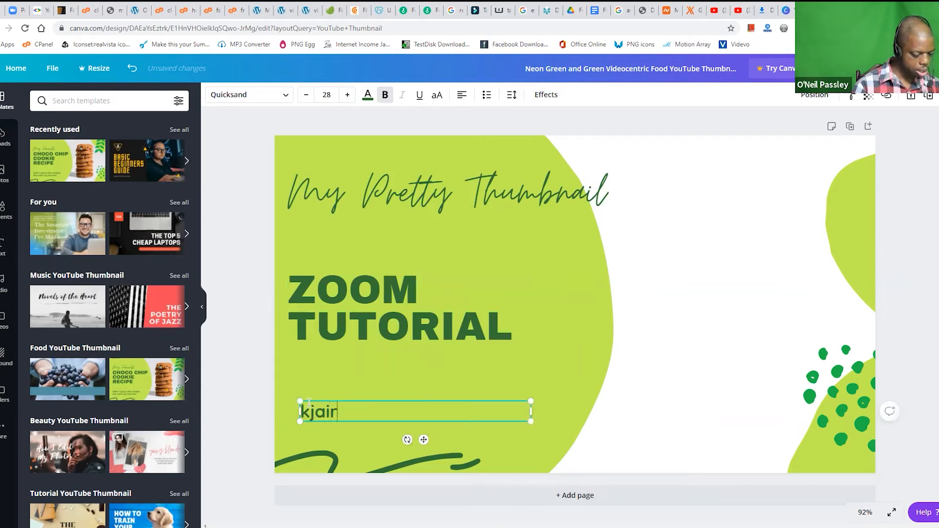
key("BackSpace")
key("BackSpace")
key("BackSpace")
type("kairos Wednesday S")
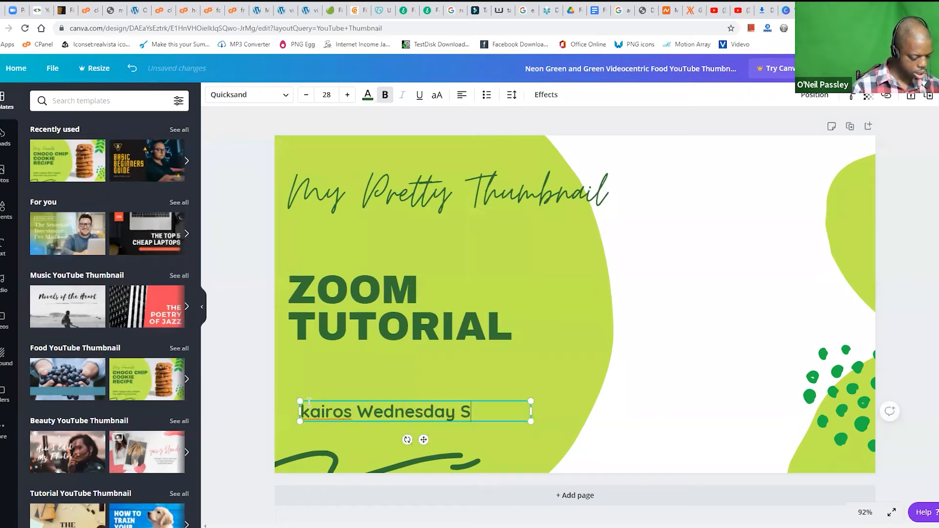
type("ession")
left_click_drag(308, 415, 296, 410)
type("K")
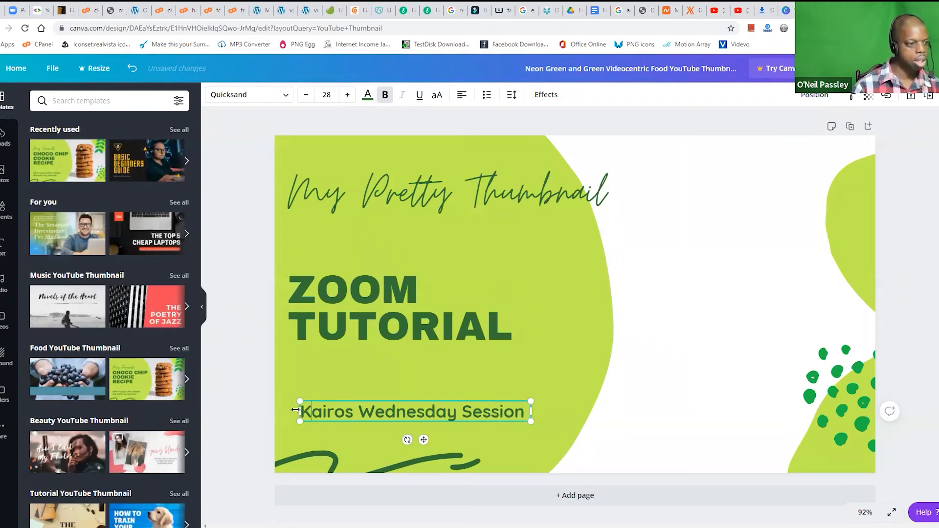
left_click(233, 180)
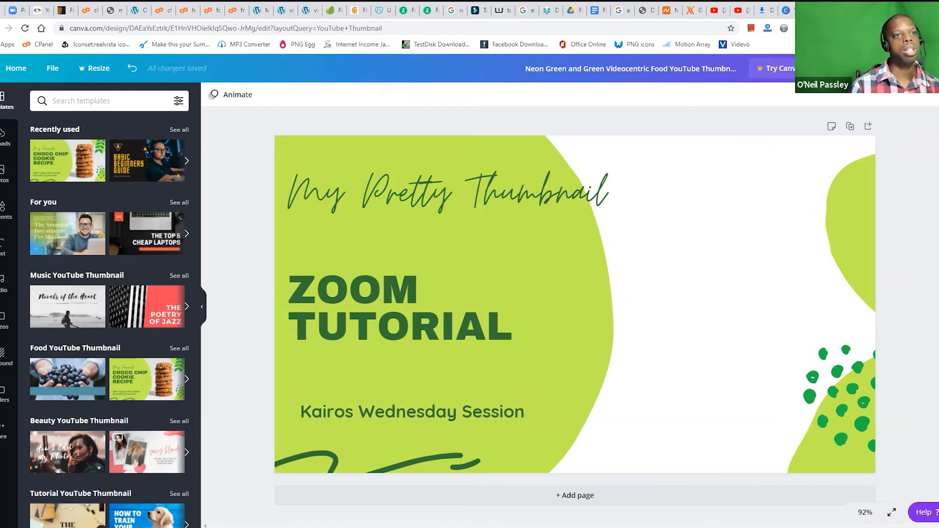
Step: Open the Freepik website in a new browser tab to look for a background image for the thumbnail
key("ctrl+t")
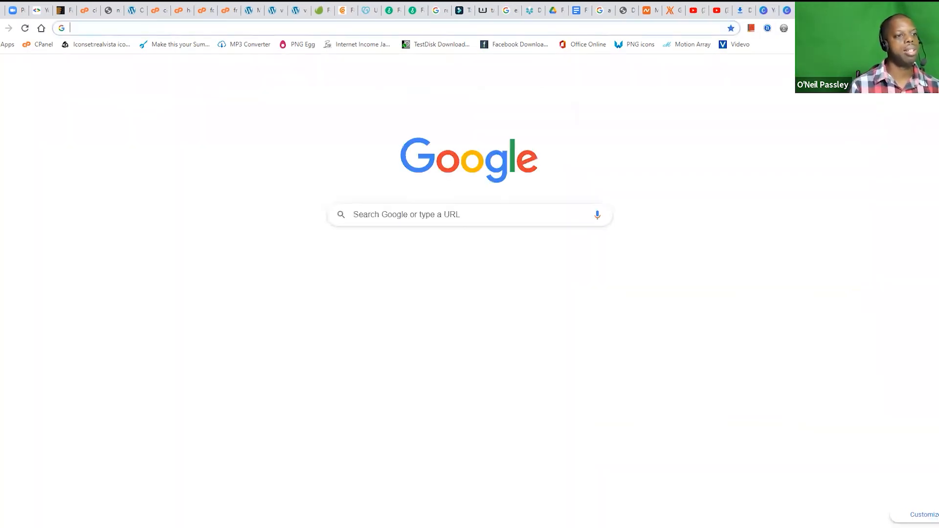
type("free")
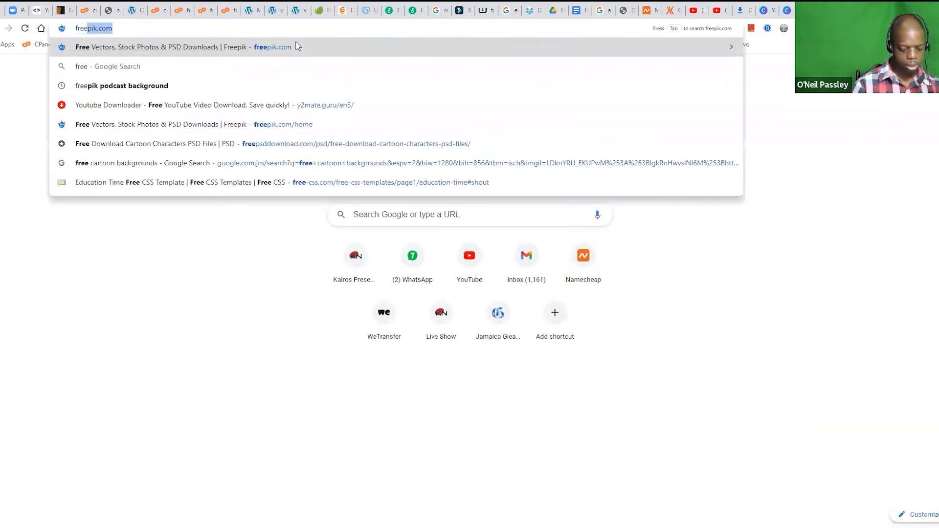
key("Return")
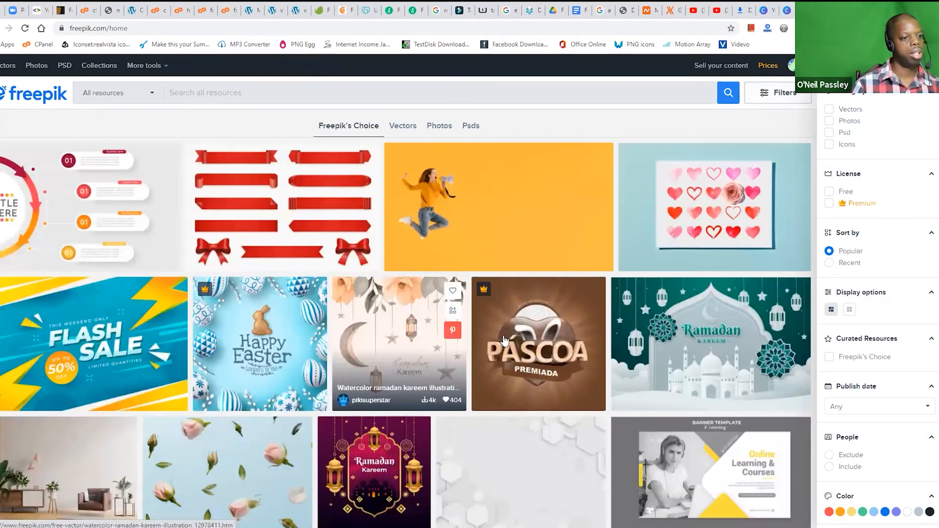
scroll(681, 351, "down", 4)
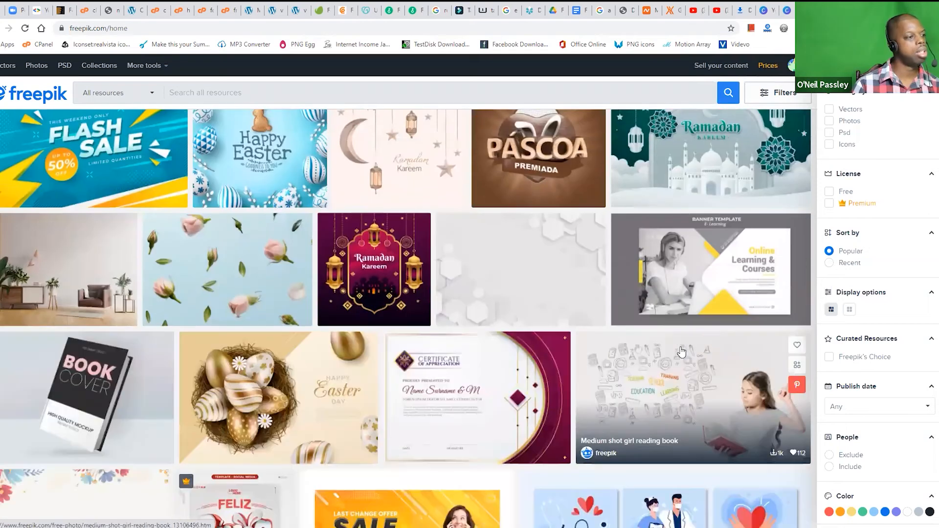
left_click(784, 11)
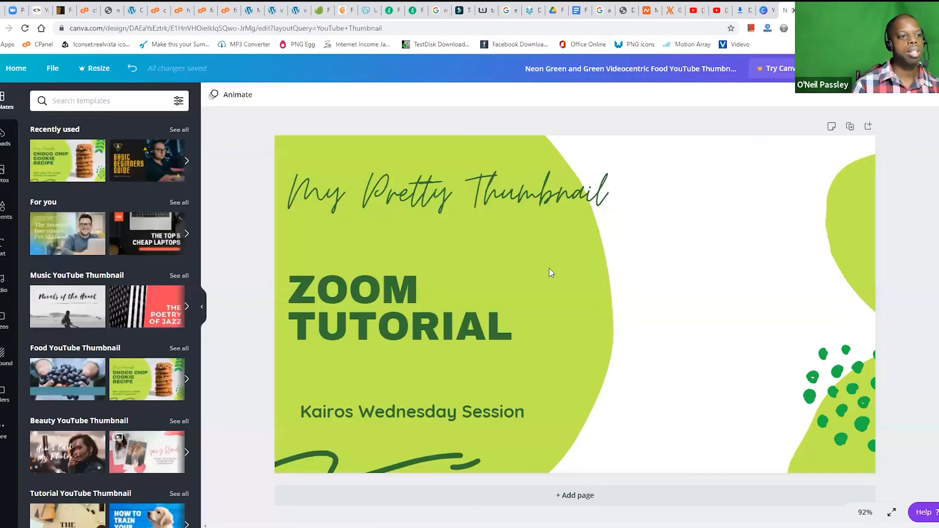
left_click(809, 11)
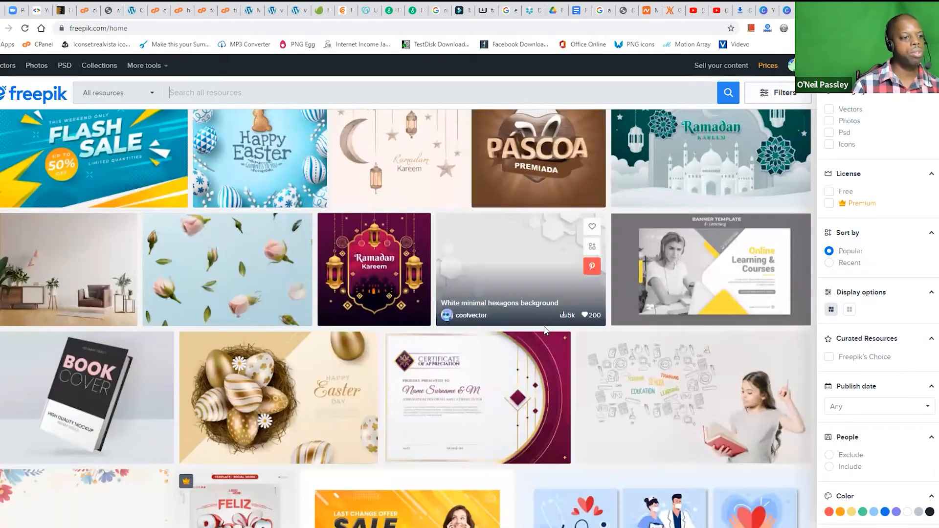
Step: Open Freepik's "Flat lay of spring daisies and gerberas" photo and copy the image
scroll(470, 387, "down", 6)
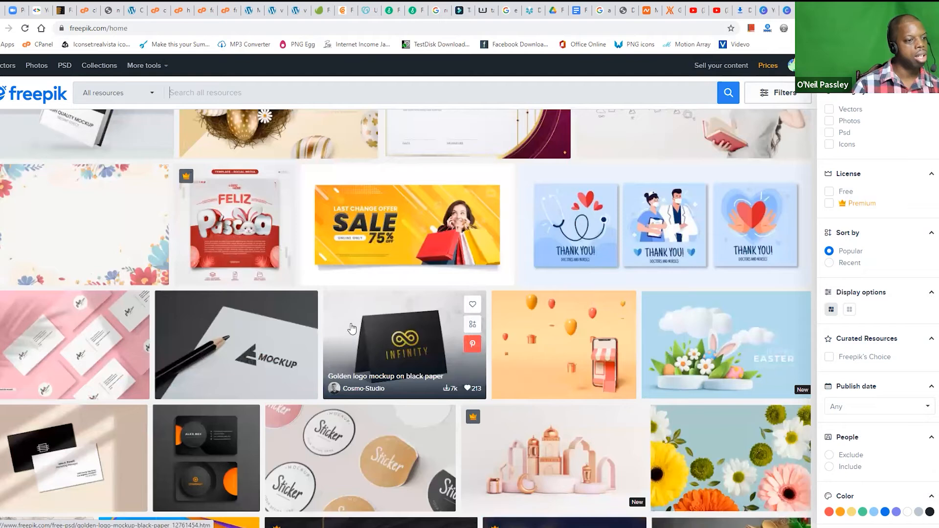
scroll(570, 389, "down", 1)
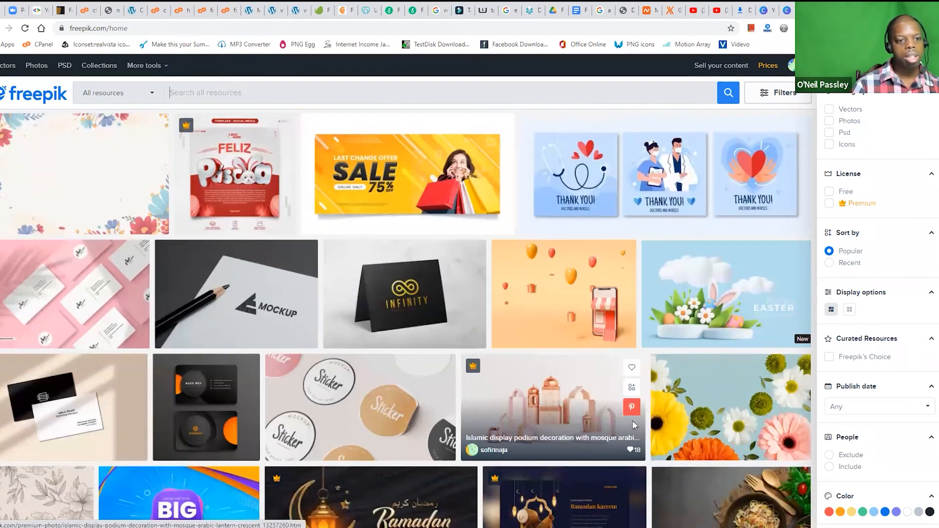
left_click(728, 399)
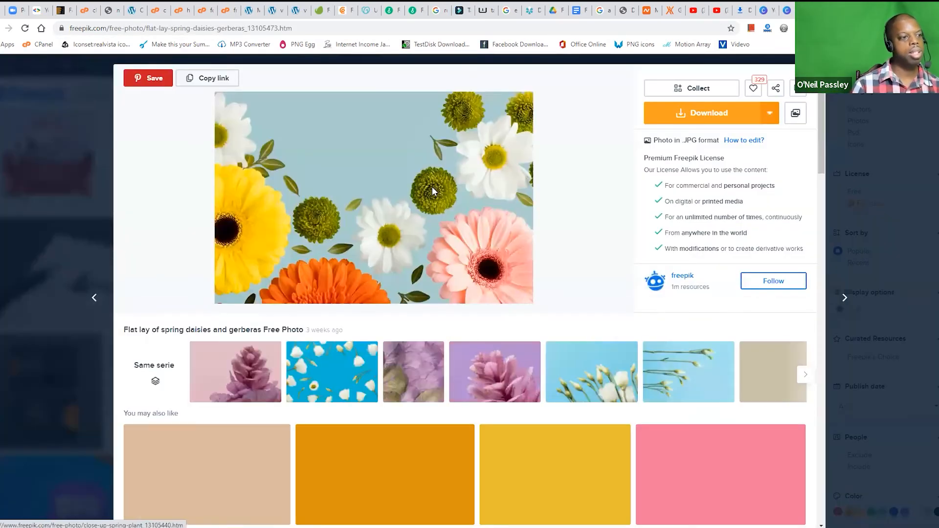
right_click(365, 186)
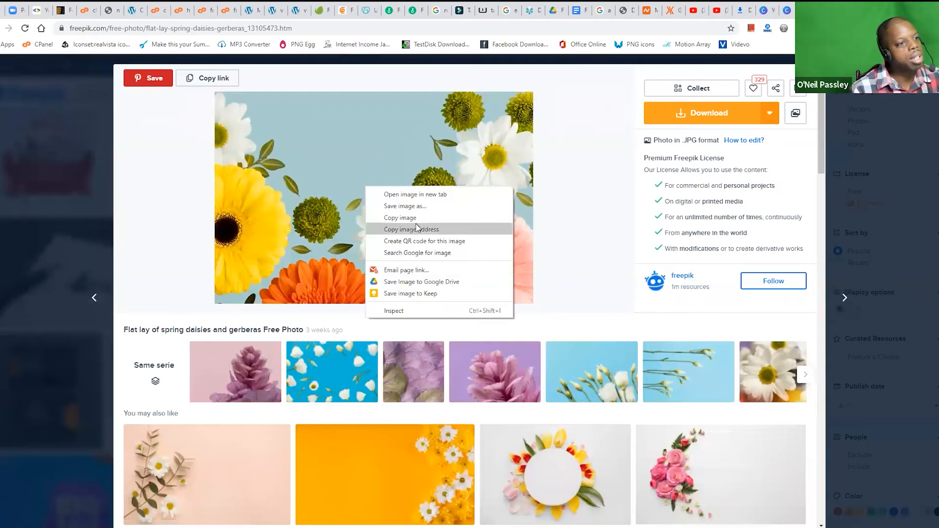
left_click(420, 221)
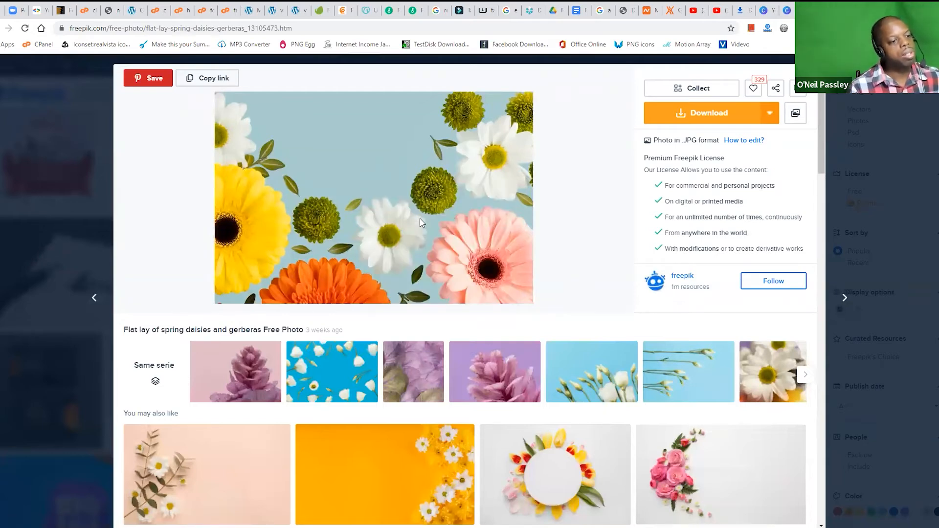
right_click(353, 164)
left_click(390, 194)
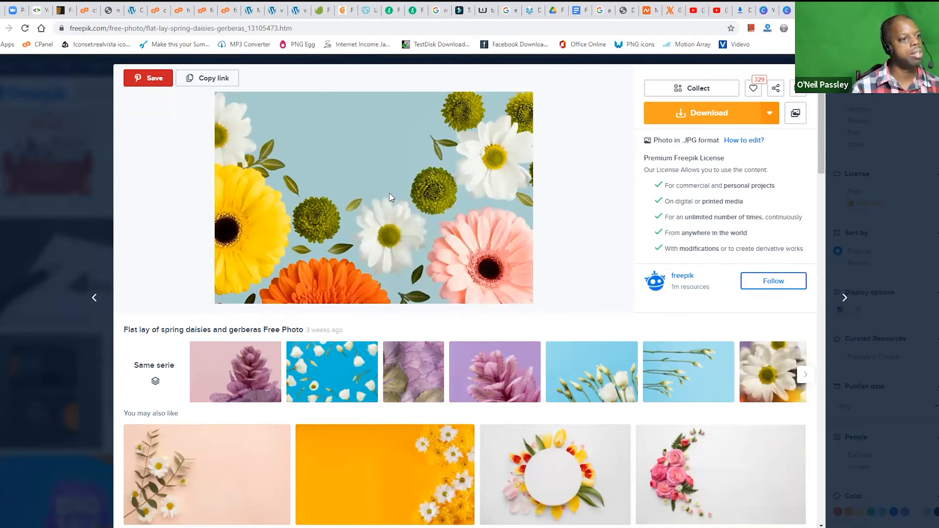
Step: Switch back to the Canva design and paste the copied flower photo onto the thumbnail
left_click(784, 11)
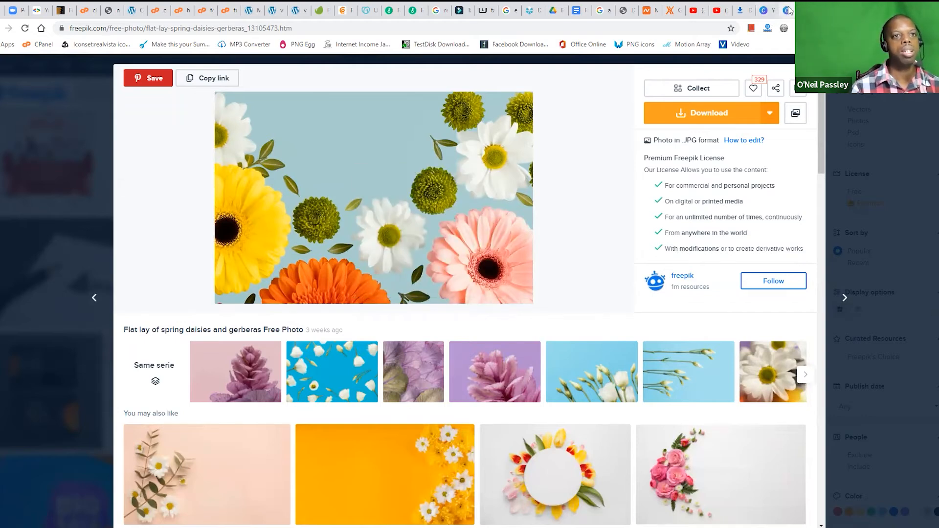
right_click(636, 263)
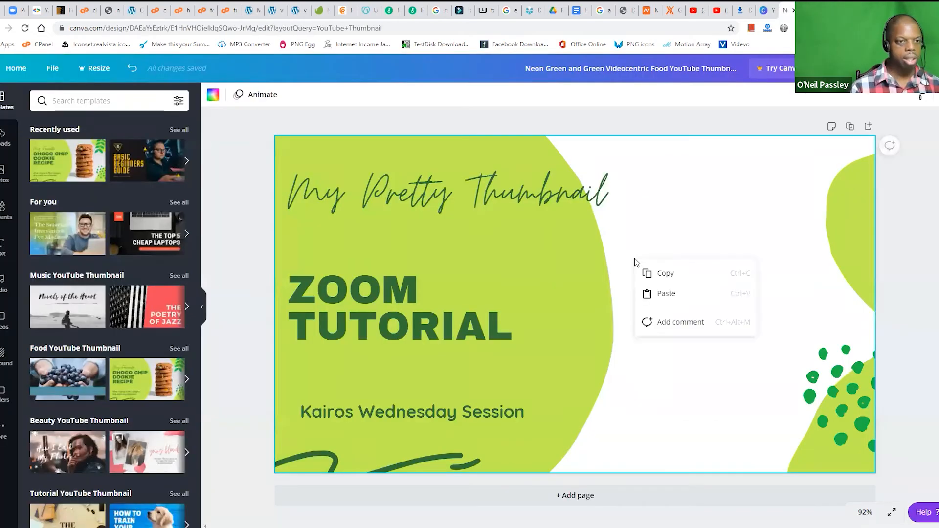
left_click(667, 296)
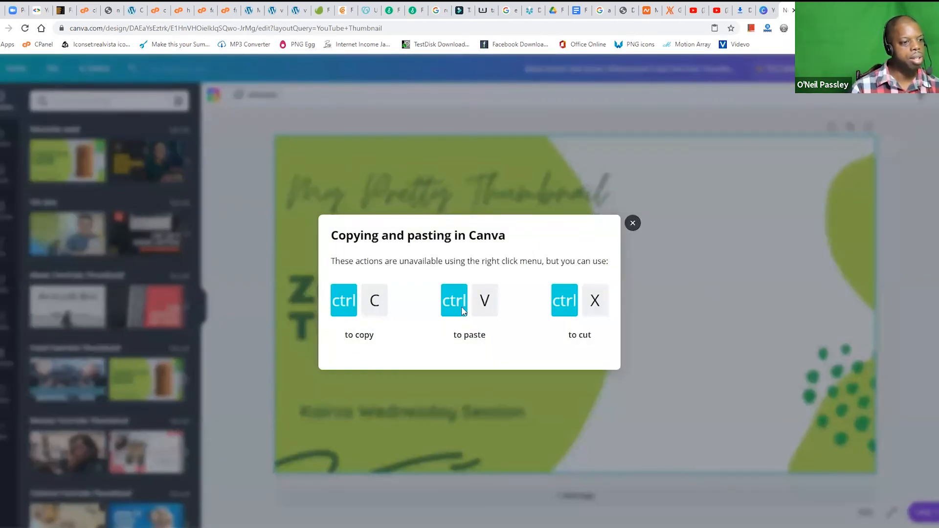
left_click(631, 223)
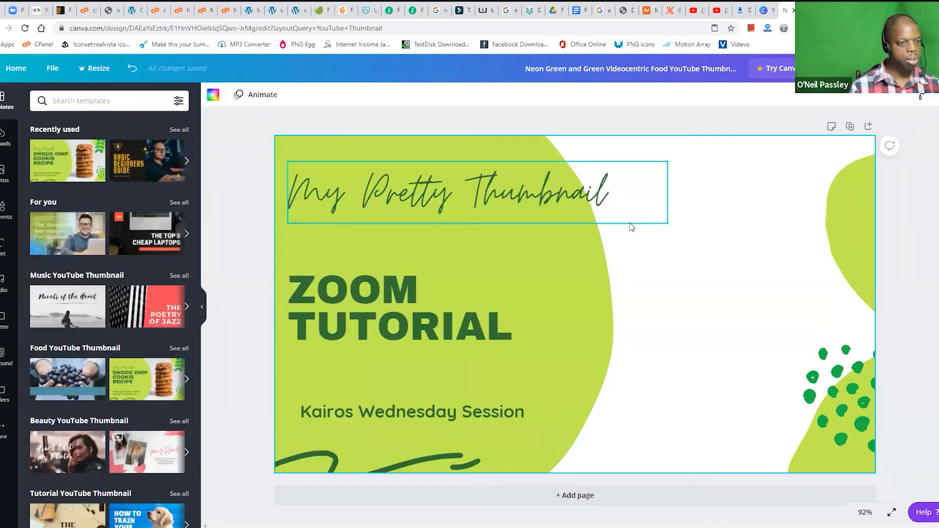
key("ctrl+v")
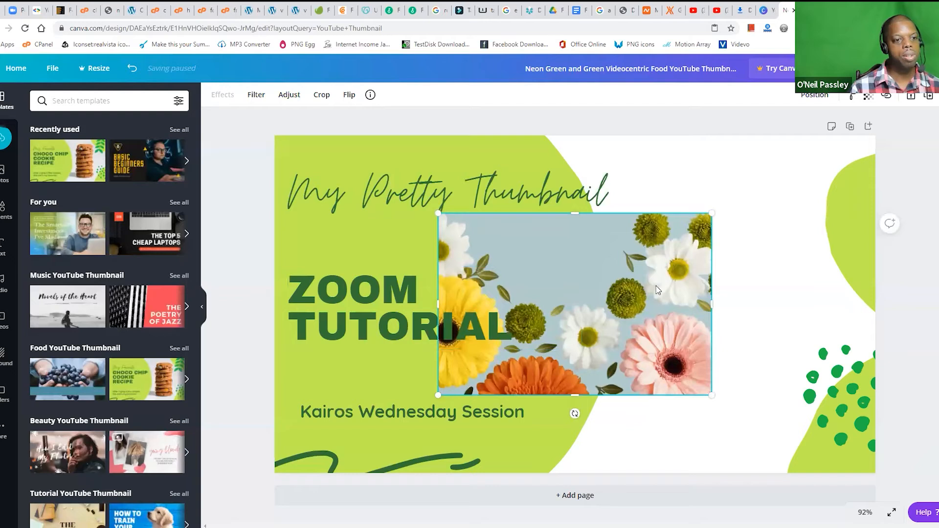
Step: Enlarge the flower photo to cover the whole canvas and send it to the back behind the shapes and text
left_click_drag(655, 285, 488, 211)
left_click_drag(542, 316, 924, 459)
left_click_drag(592, 362, 617, 366)
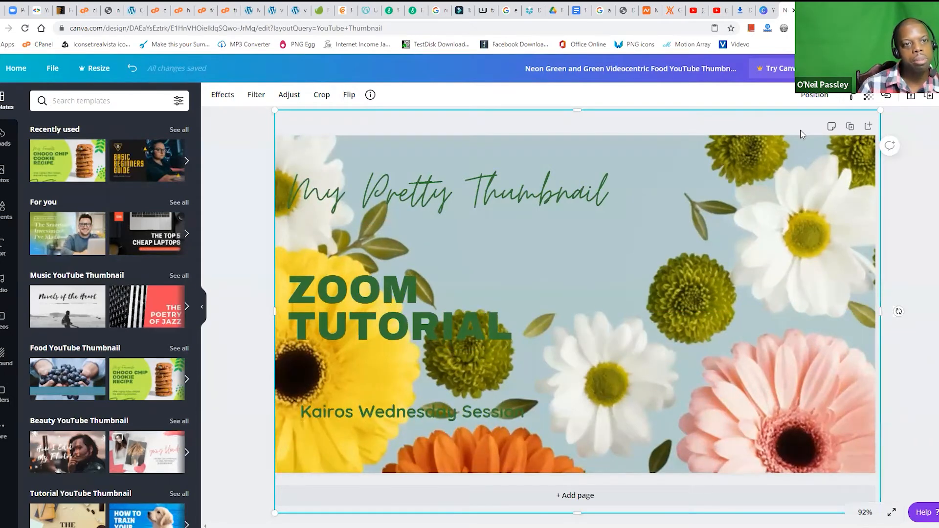
left_click(814, 101)
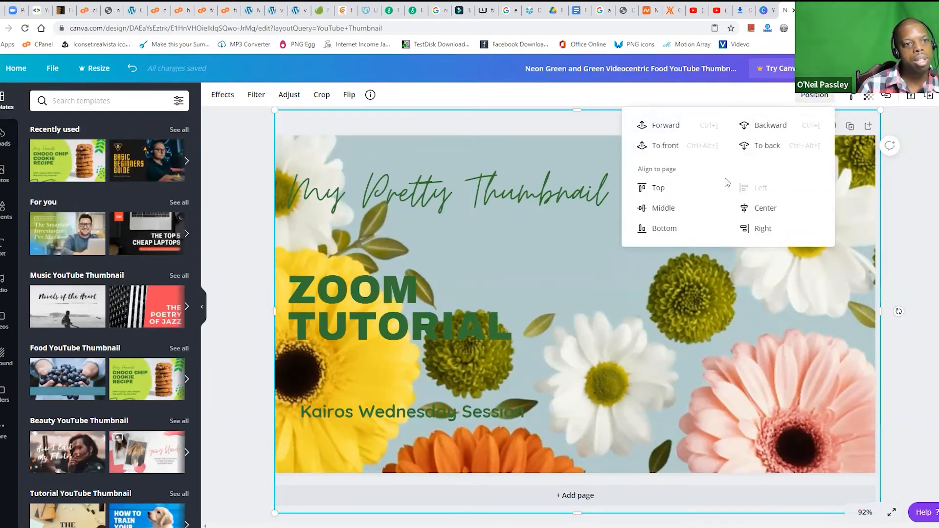
left_click(770, 149)
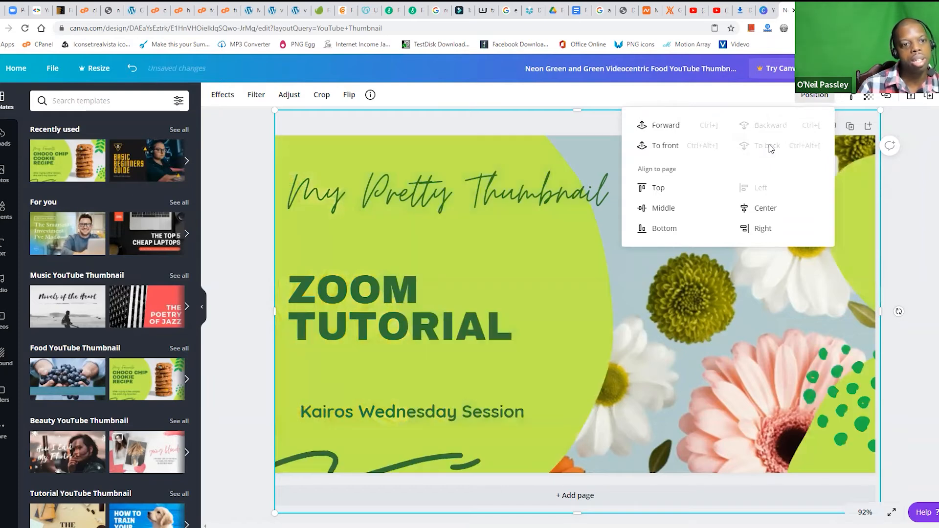
Step: Shift the flower background photo slightly down on the thumbnail canvas
left_click(933, 245)
mouse_move(741, 298)
left_mouse_down()
mouse_move(736, 319)
mouse_move(728, 302)
mouse_move(736, 307)
left_mouse_up()
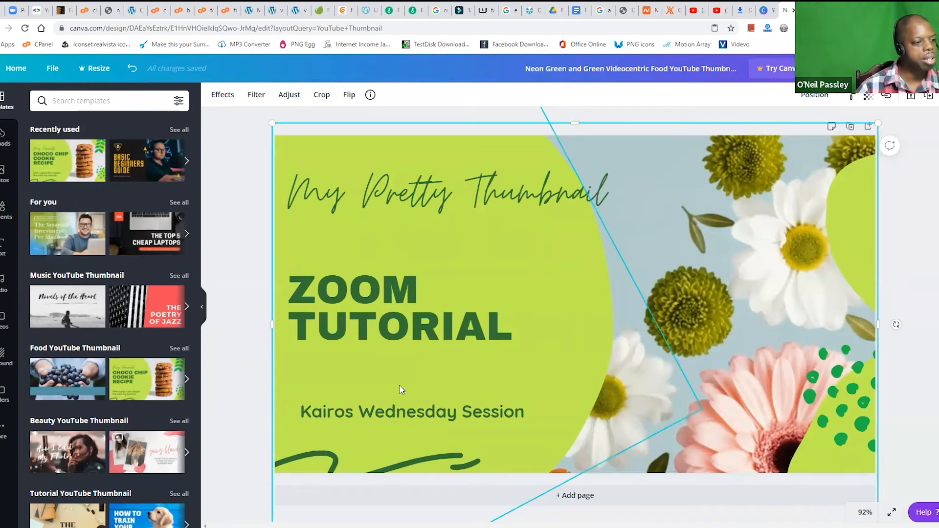
Step: Add a square shape over the lower part of the thumbnail text and colour it white (#ffffff)
left_click(2, 214)
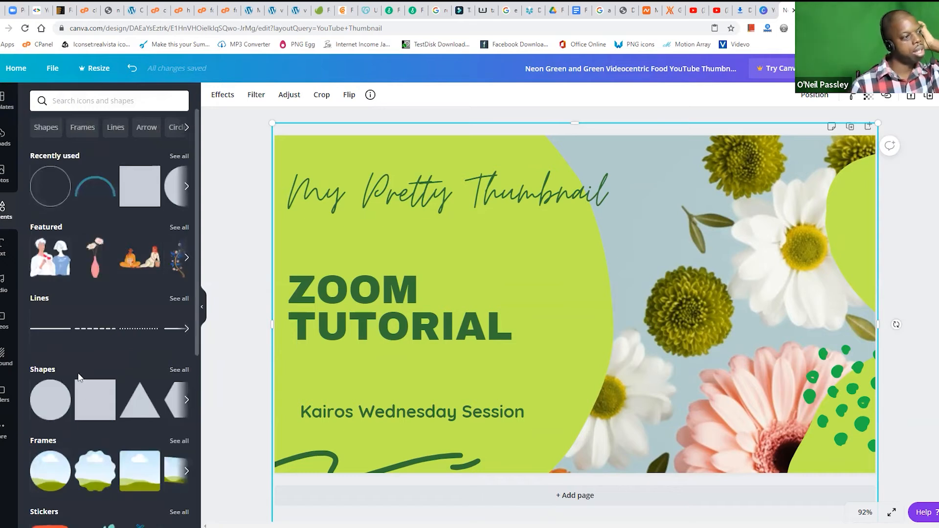
left_click(128, 191)
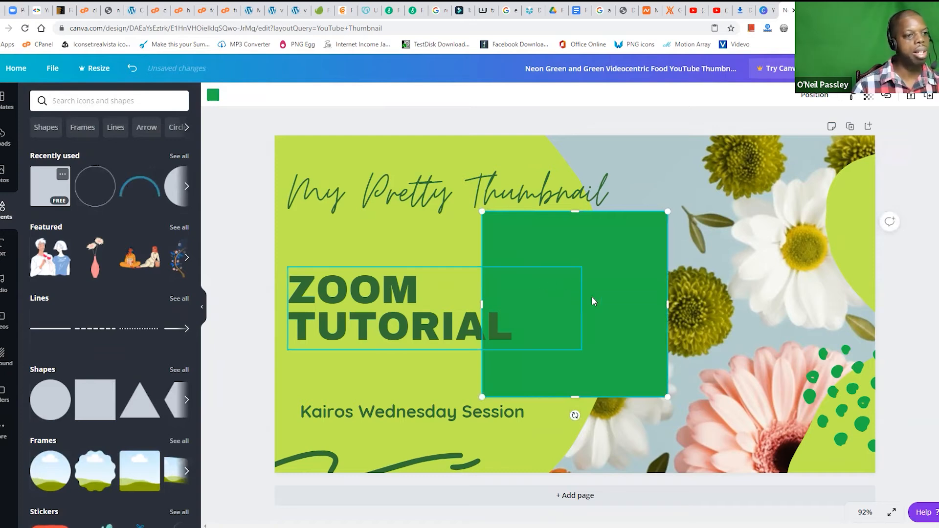
left_click_drag(604, 293, 572, 335)
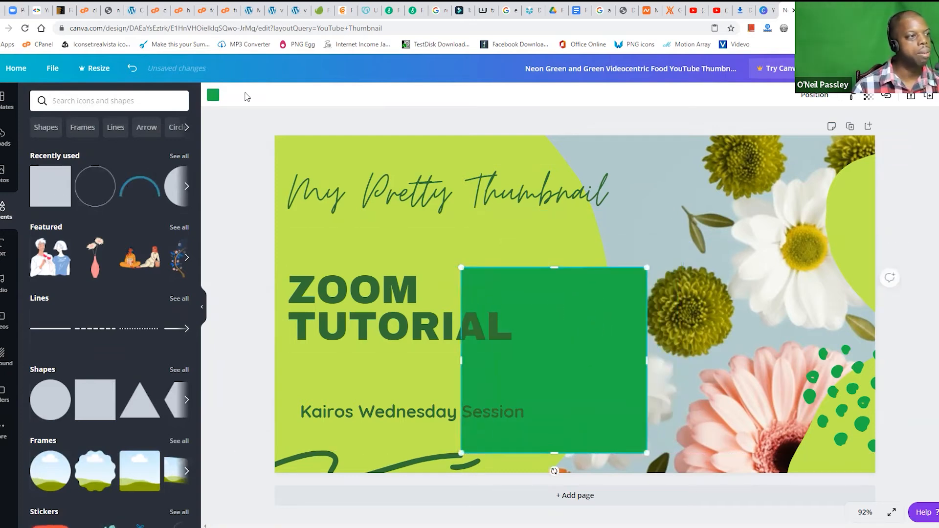
left_click(213, 97)
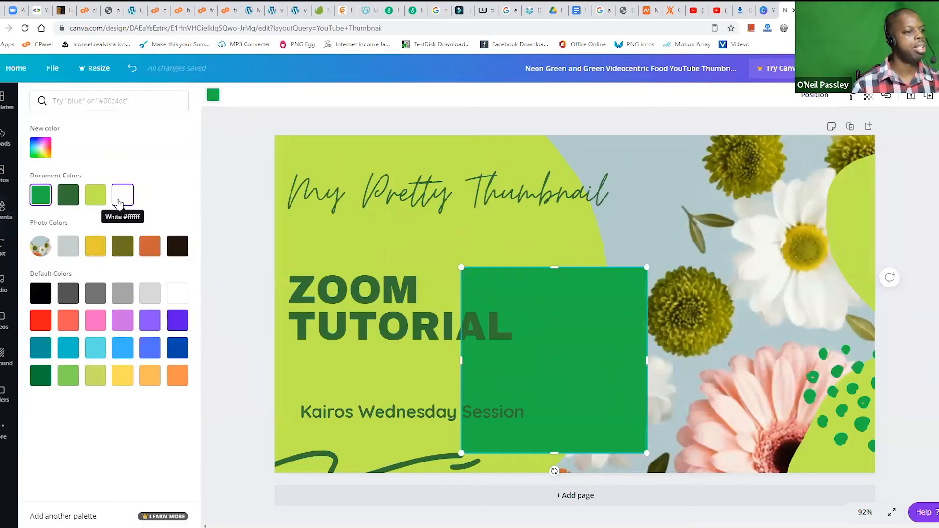
left_click(120, 202)
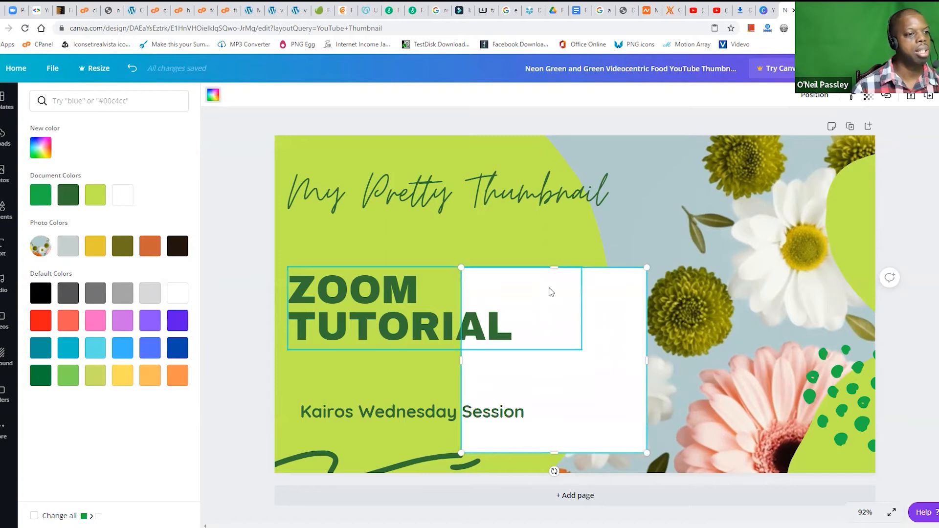
Step: Reshape the white square into a thin horizontal bar behind "Kairos Wednesday Session", starting at the canvas's left edge
left_click_drag(555, 270, 533, 401)
left_click_drag(459, 430, 274, 429)
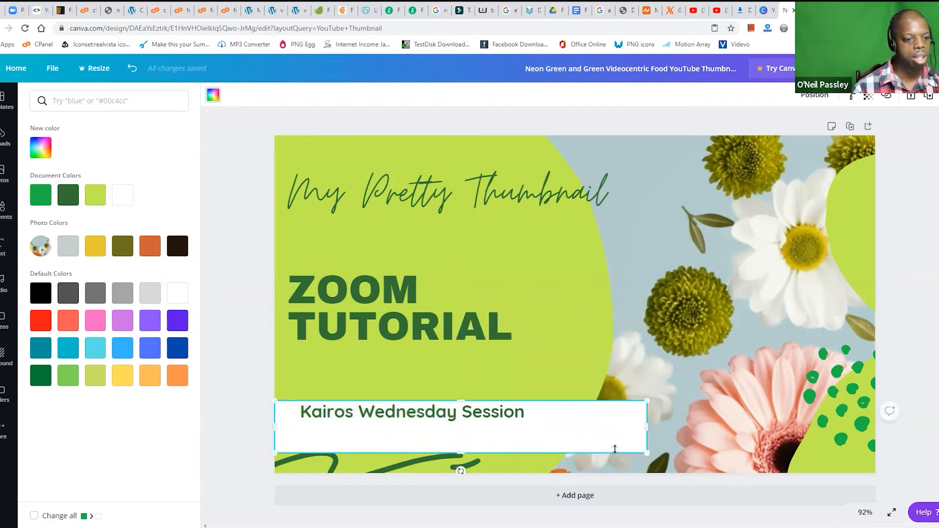
left_click_drag(455, 448, 482, 437)
left_click_drag(571, 420, 568, 412)
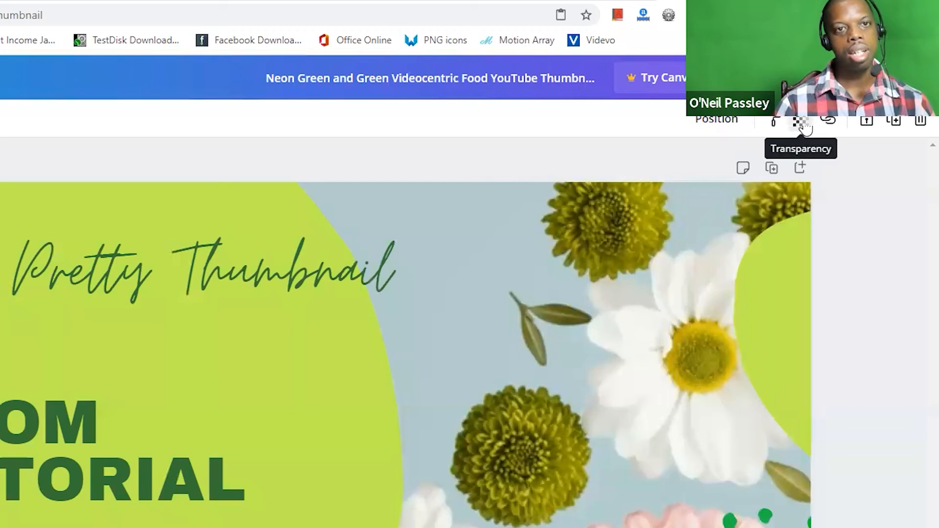
Step: Set the white bar's transparency to 50
left_click(798, 122)
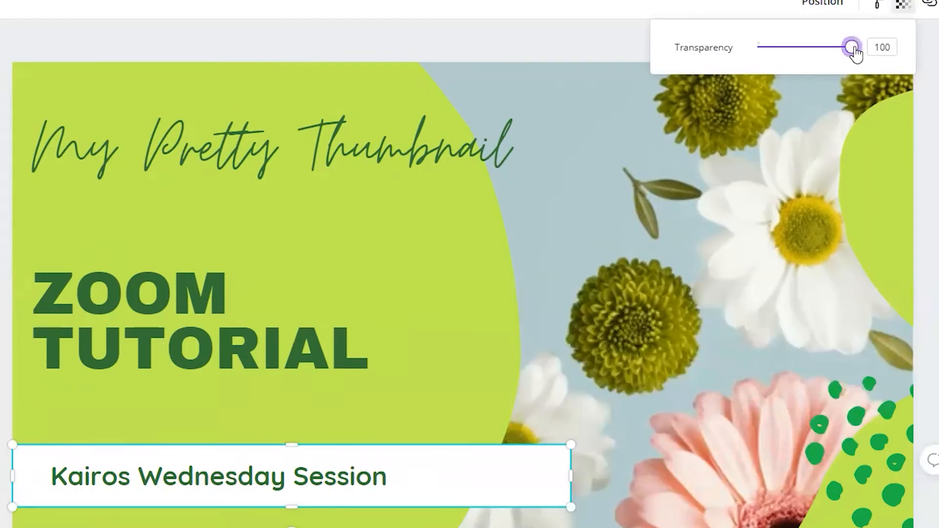
left_click_drag(741, 169, 730, 175)
left_click_drag(843, 57, 800, 74)
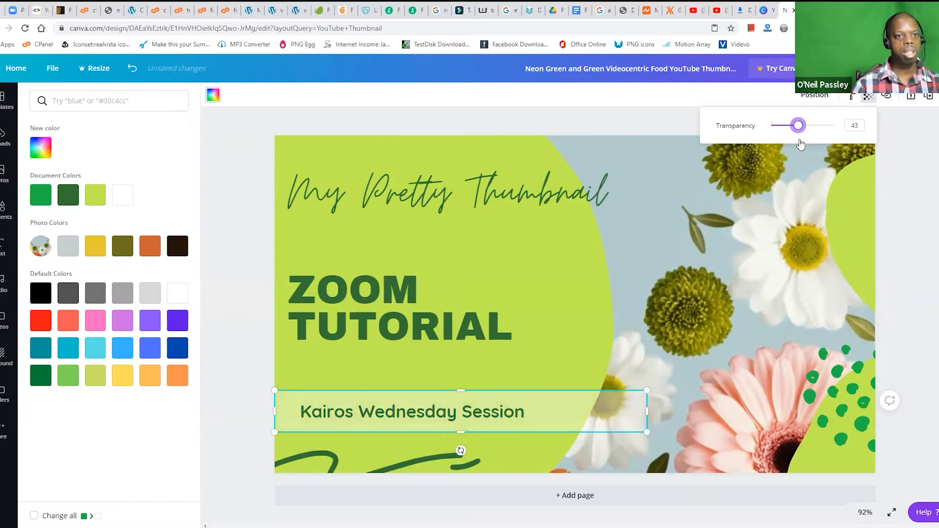
left_click_drag(800, 144, 803, 145)
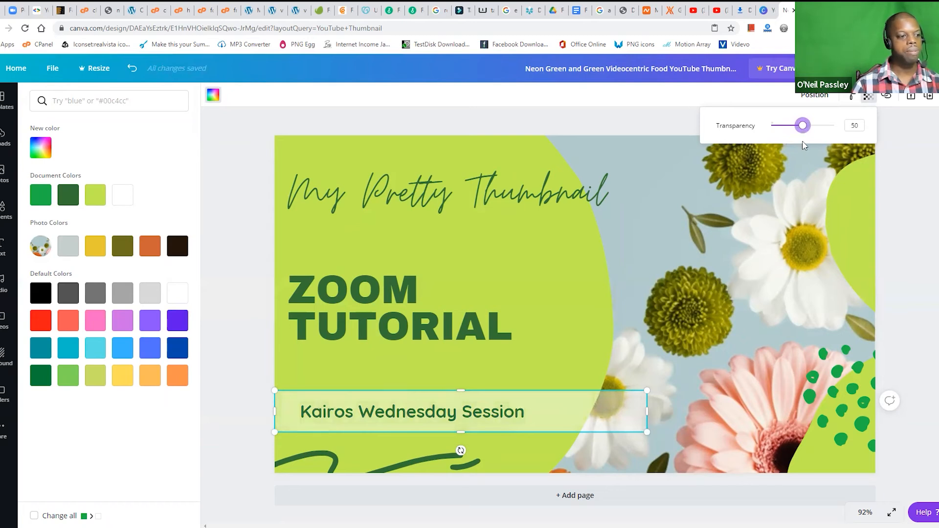
left_click(263, 348)
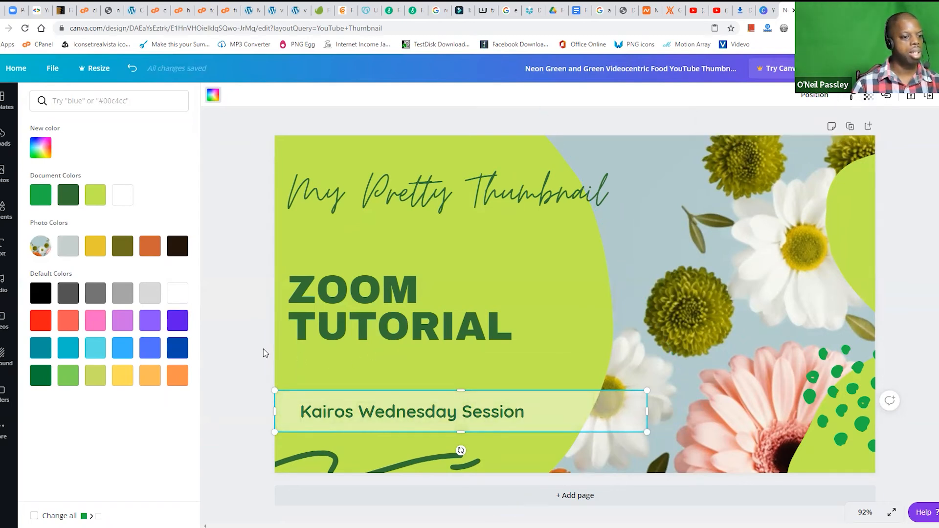
Step: Shorten the translucent bar behind "Kairos Wednesday Session" so its right end sits near the green circle's edge
left_click(631, 216)
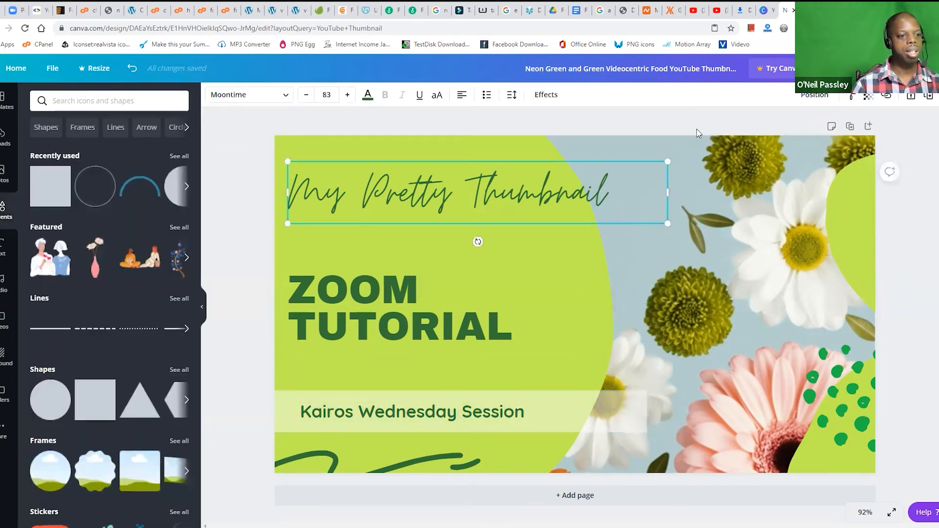
mouse_move(605, 413)
left_mouse_down()
mouse_move(737, 416)
mouse_move(582, 415)
mouse_move(602, 415)
left_mouse_up()
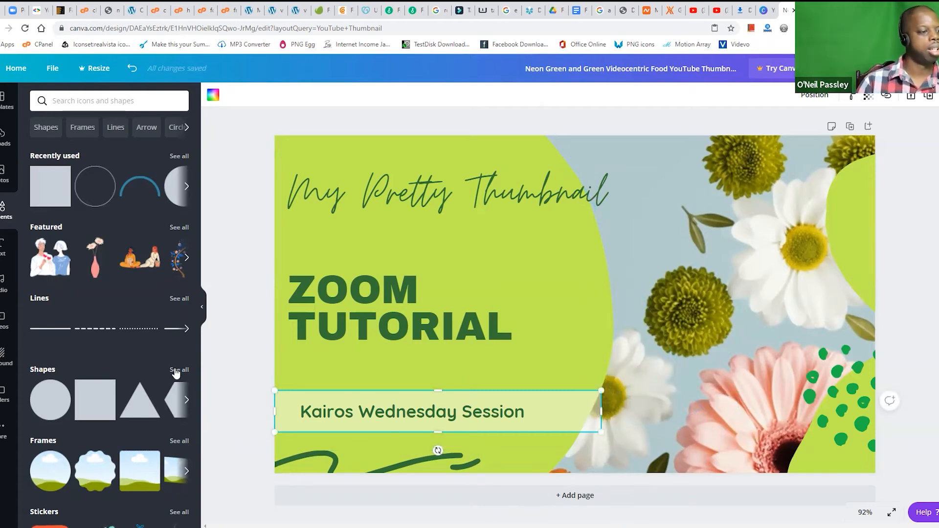
left_click(266, 378)
left_click(324, 415)
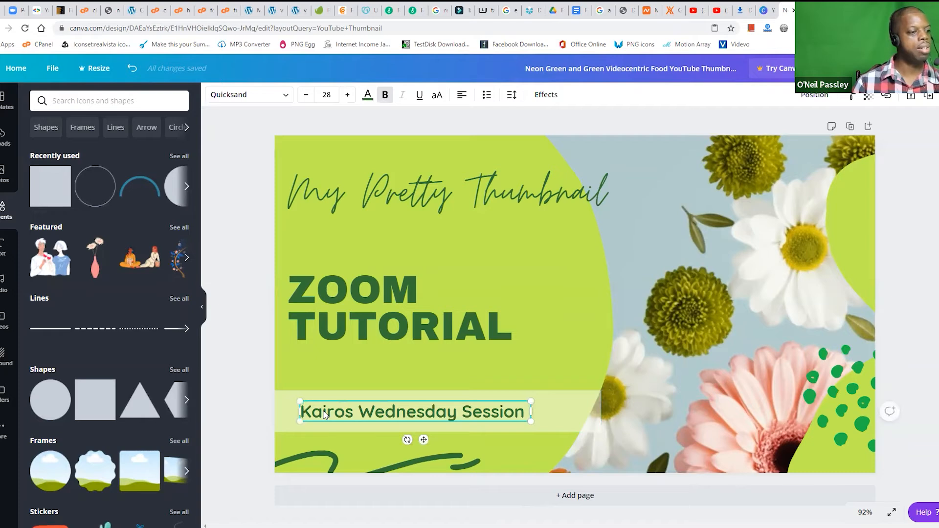
left_click(261, 254)
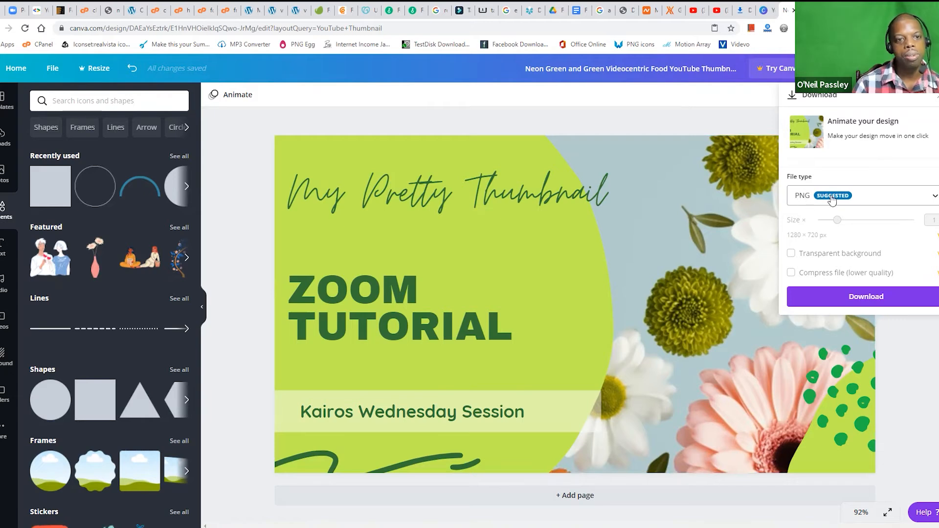
Step: Download the design as a PNG and save it in the Stock folder as Sample Thumbnail
left_click(935, 198)
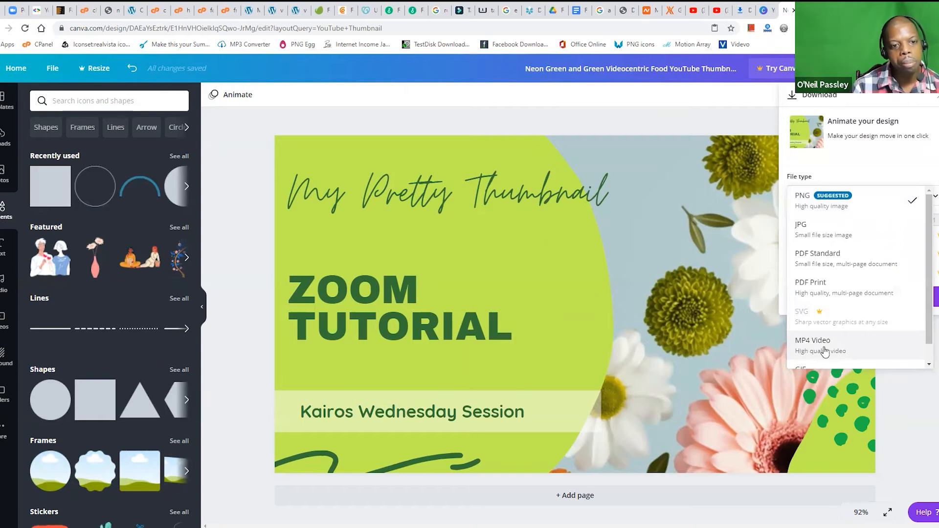
left_click(845, 157)
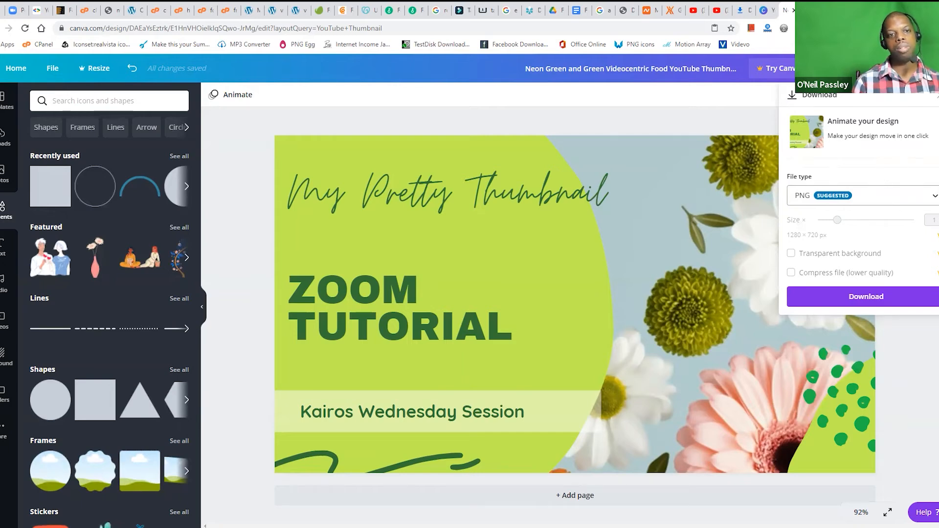
left_click(869, 297)
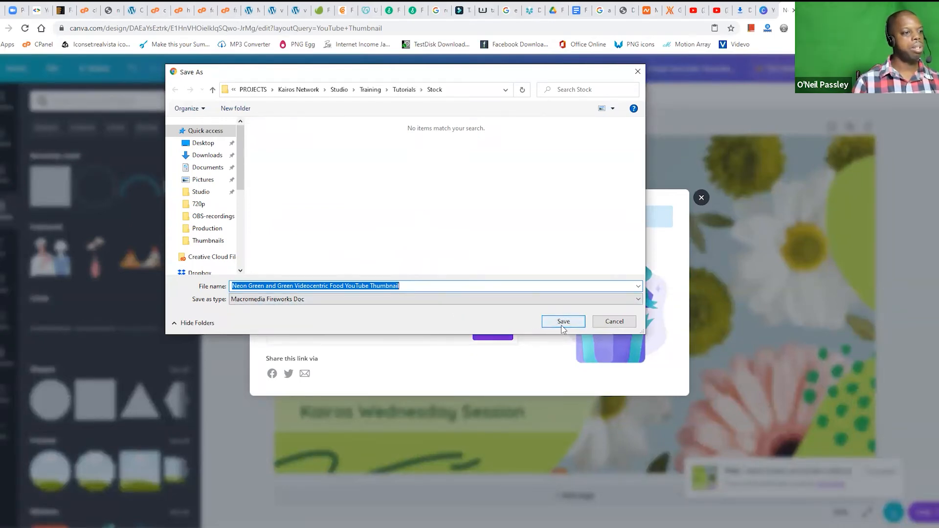
type("Sampel T")
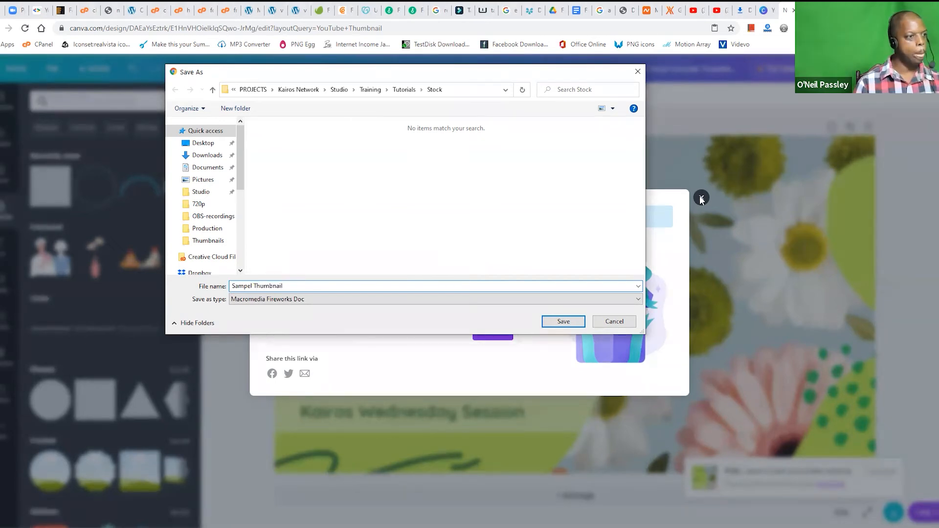
type("humbnail")
left_click(569, 324)
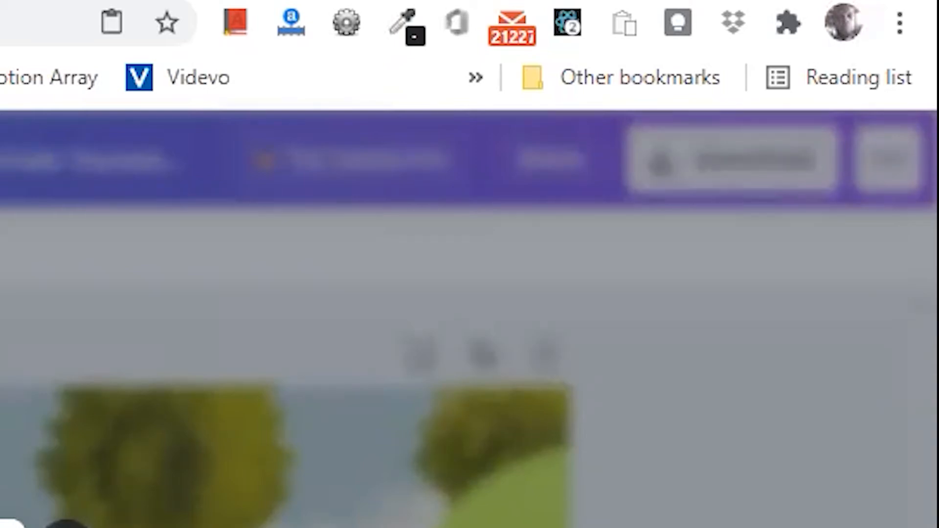
Step: Open the browser settings and search them for the download options
left_click(886, 18)
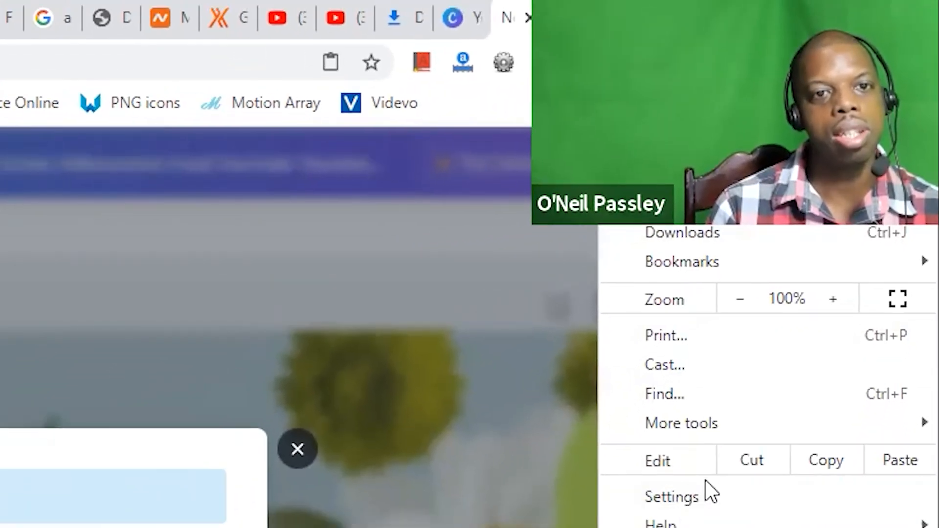
left_click(705, 497)
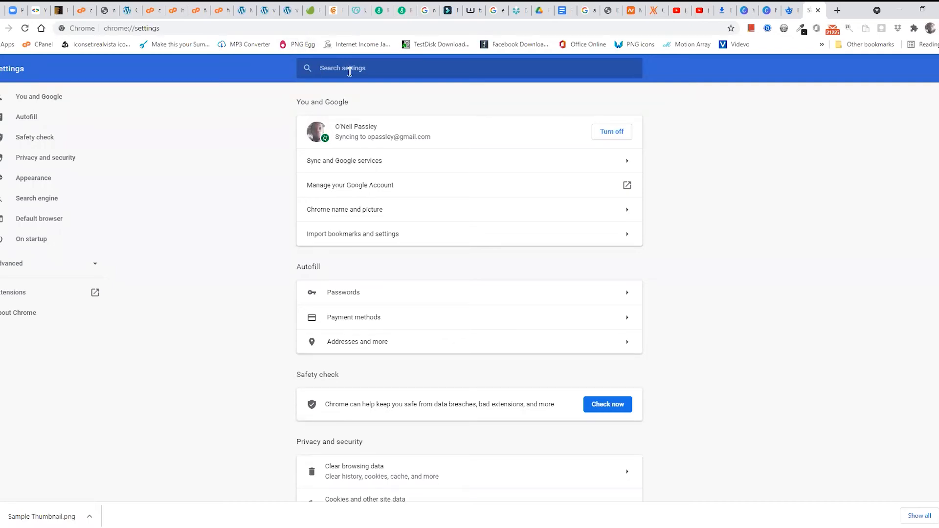
type("down")
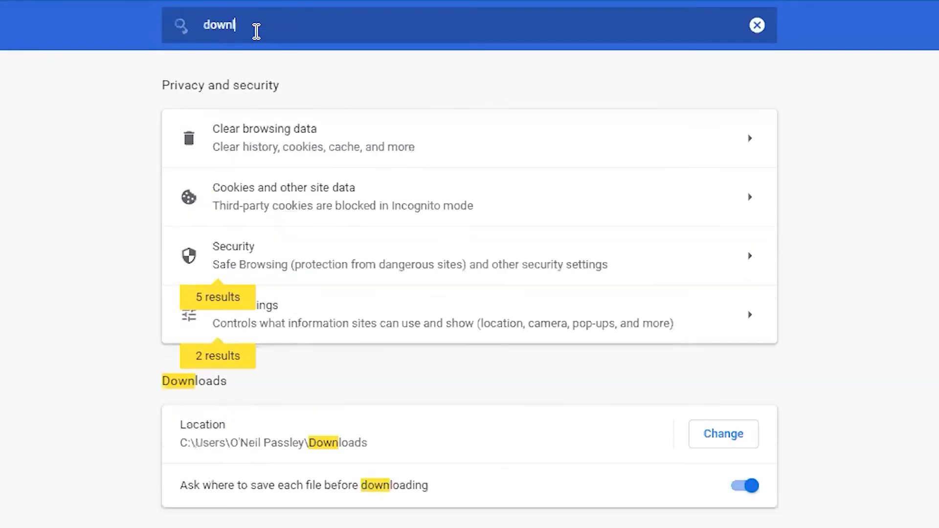
type("loa")
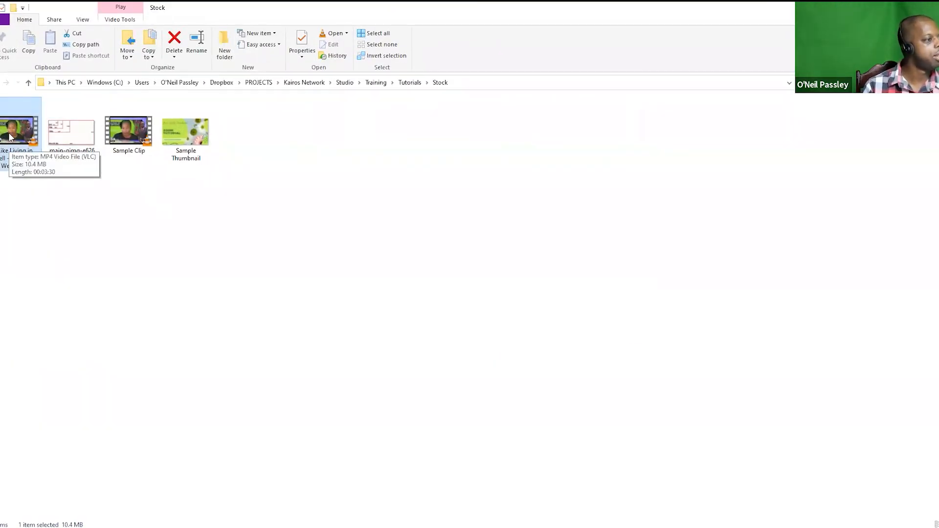
Step: Check the saved Sample Thumbnail image in the Stock folder by viewing it, and close the viewer
left_click(131, 129)
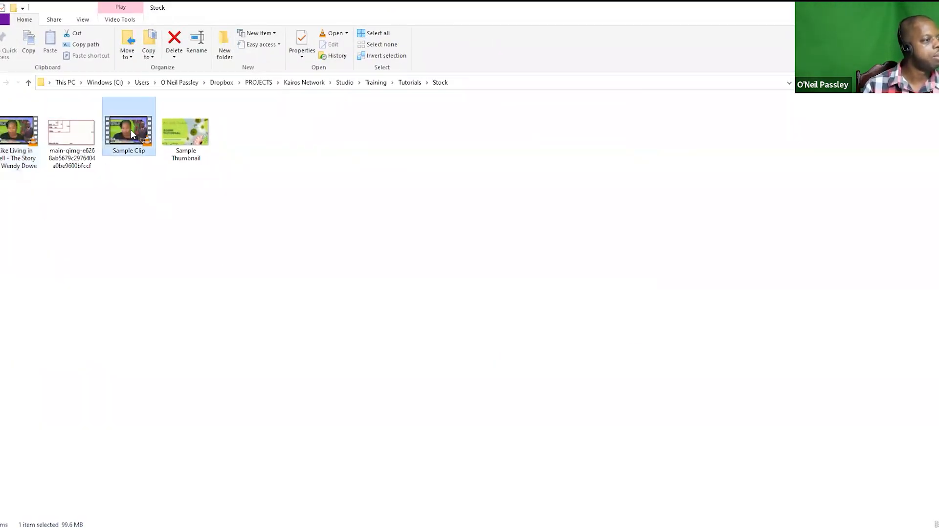
left_click(189, 133)
double_click(188, 138)
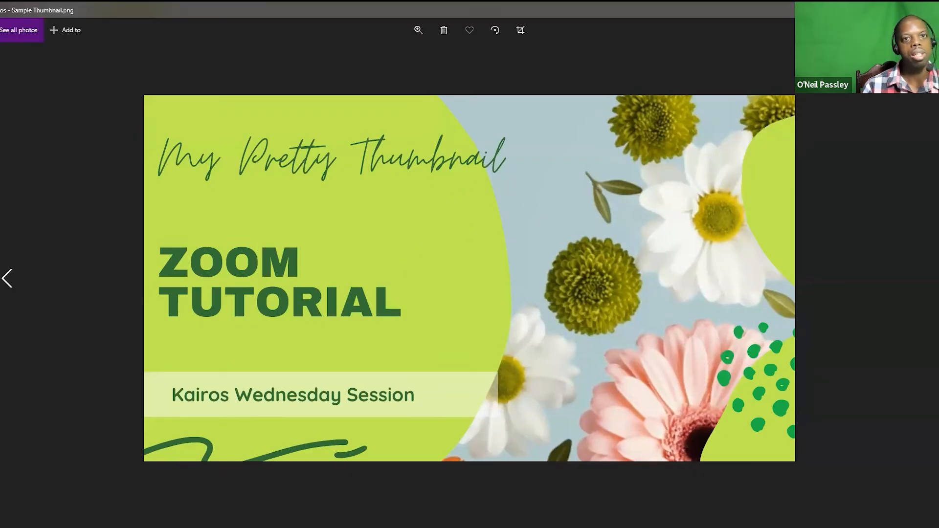
key("alt+F4")
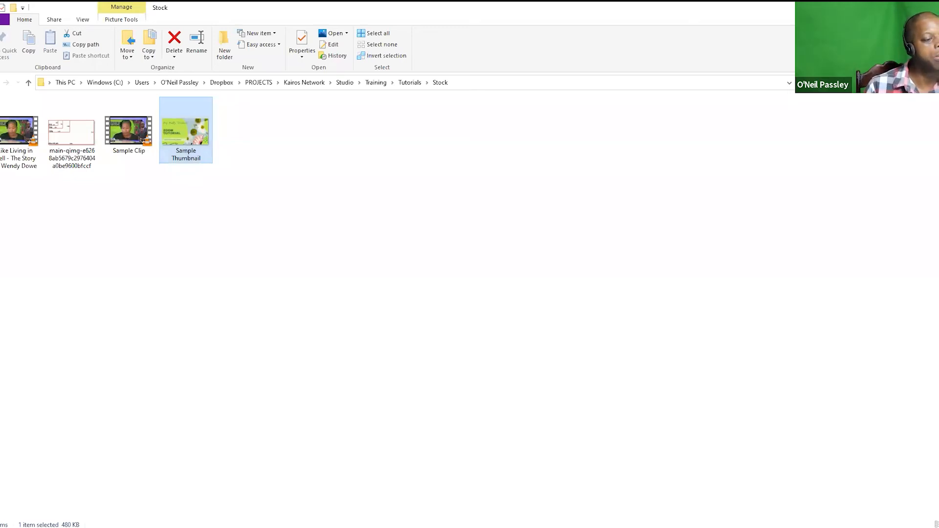
Step: Switch back to the browser, find YouTube through Google in a new tab, and open its video upload page
mouse_move(293, 527)
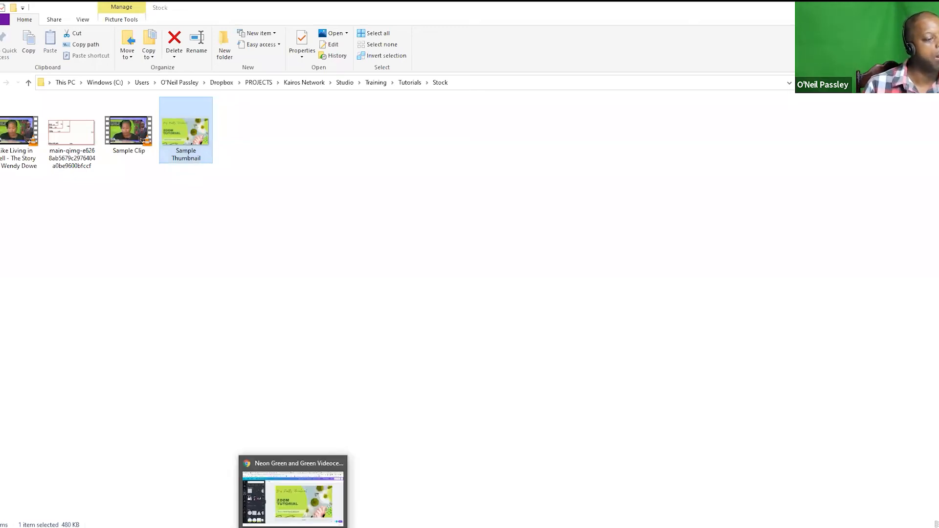
left_click(293, 494)
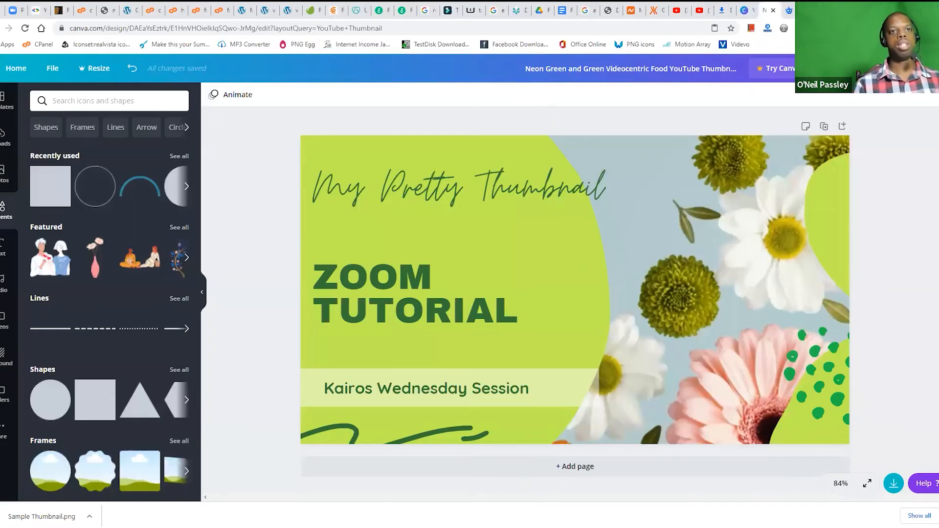
key("ctrl+t")
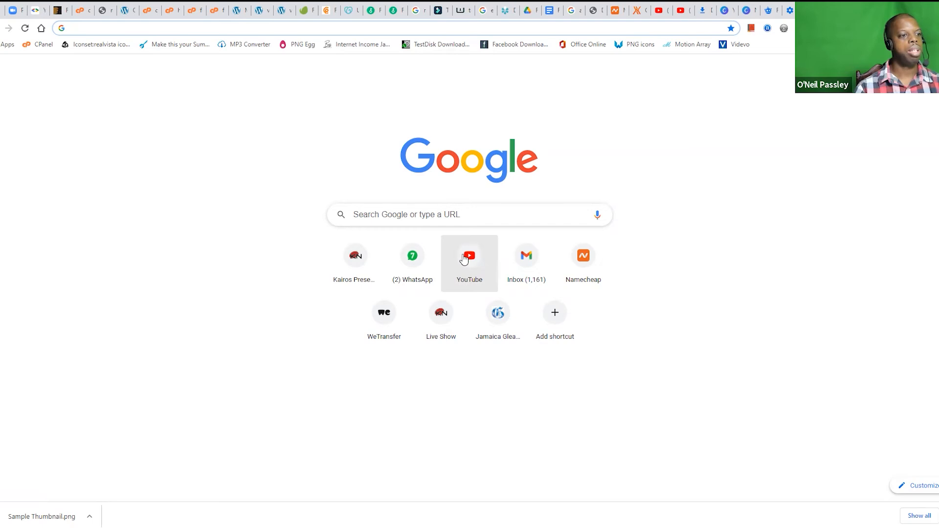
type("yotube.com")
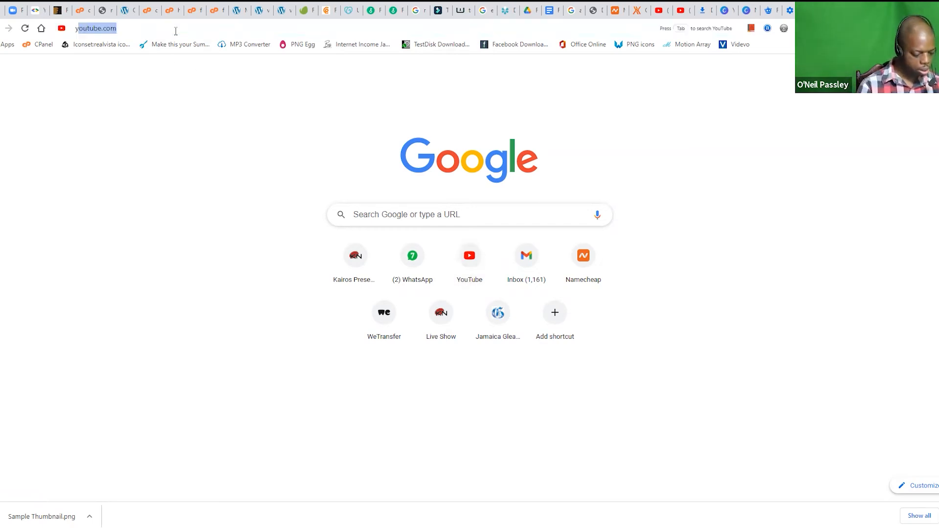
key("Down")
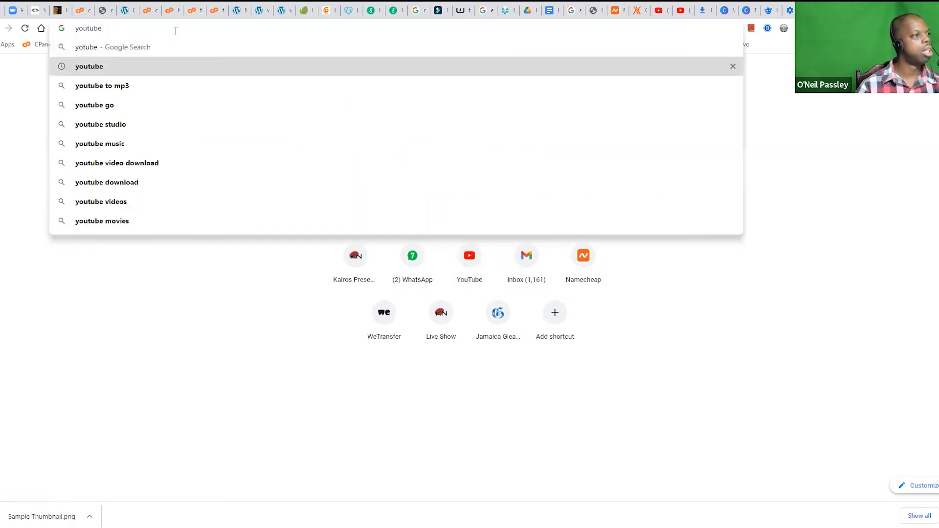
key("Return")
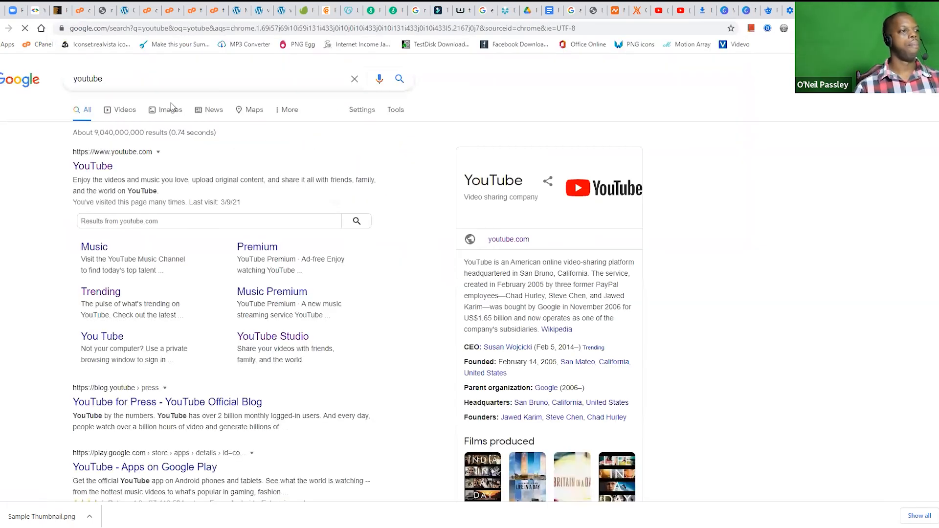
left_click(103, 166)
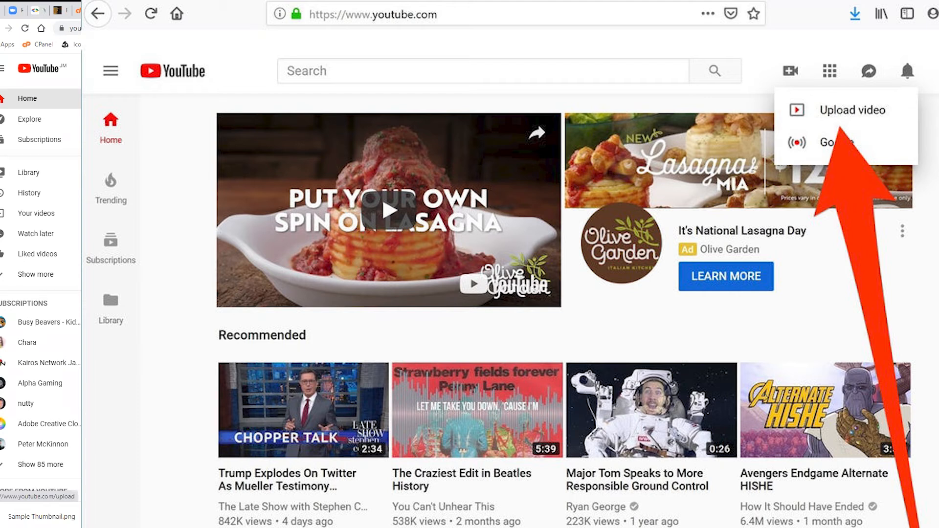
left_click(899, 101)
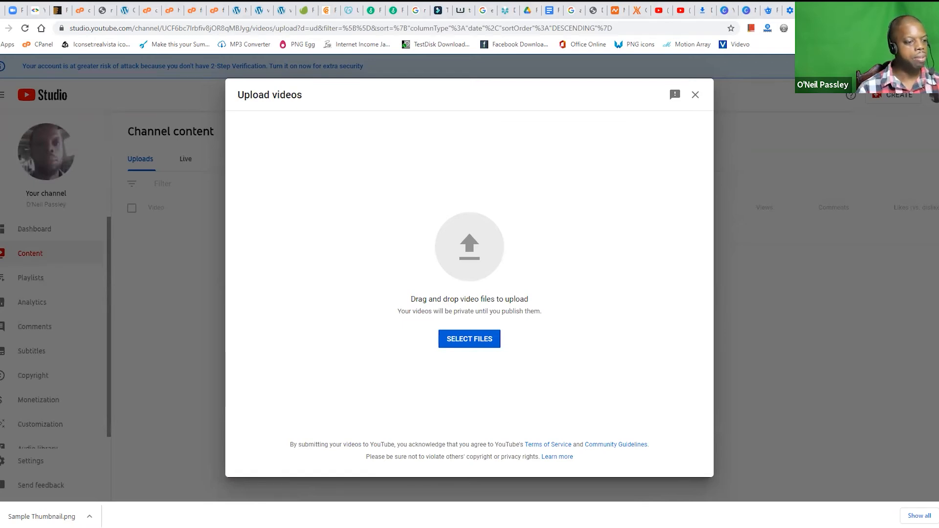
left_click(545, 465)
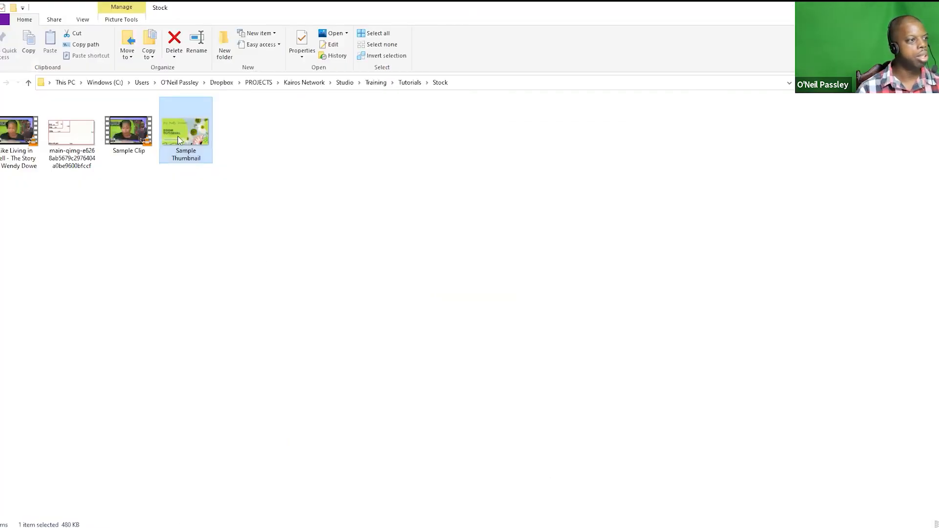
left_click_drag(176, 131, 191, 143)
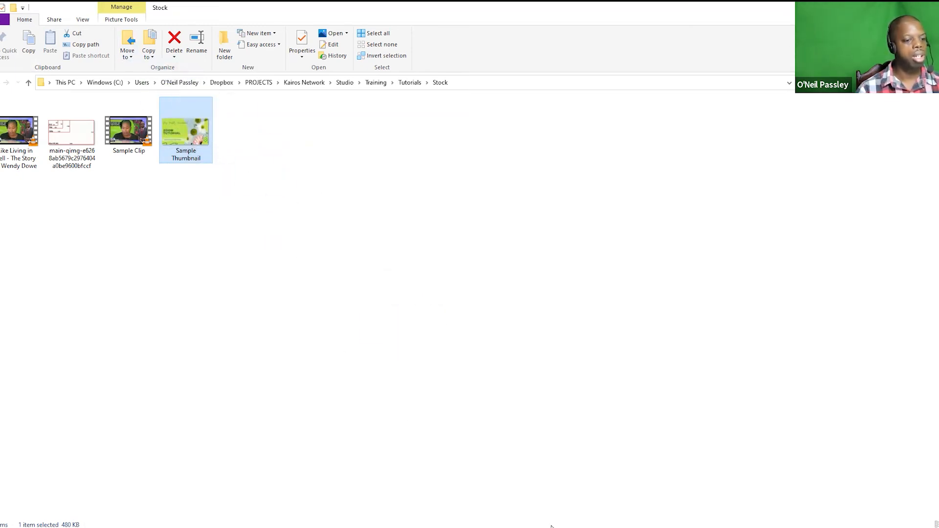
key("alt+Tab")
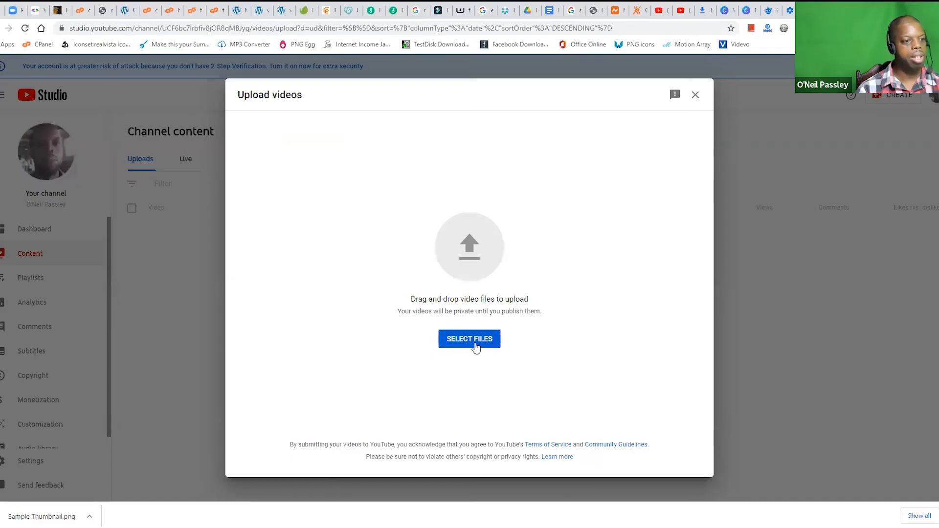
Step: Select the Sample Clip video from the Stock folder and upload it
left_click(473, 345)
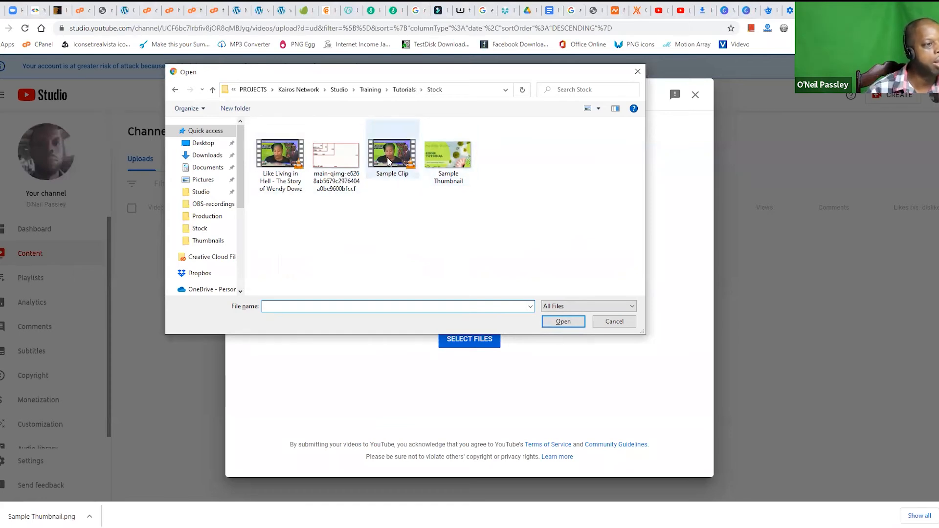
left_click(389, 161)
left_click(565, 325)
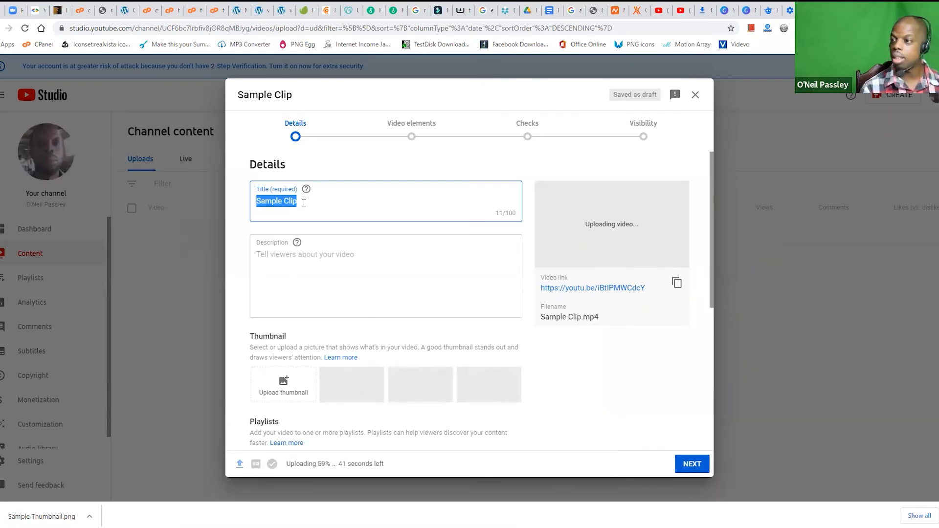
Step: Set the video's title to "Another Video" and place the cursor in the empty description
type("Anoth")
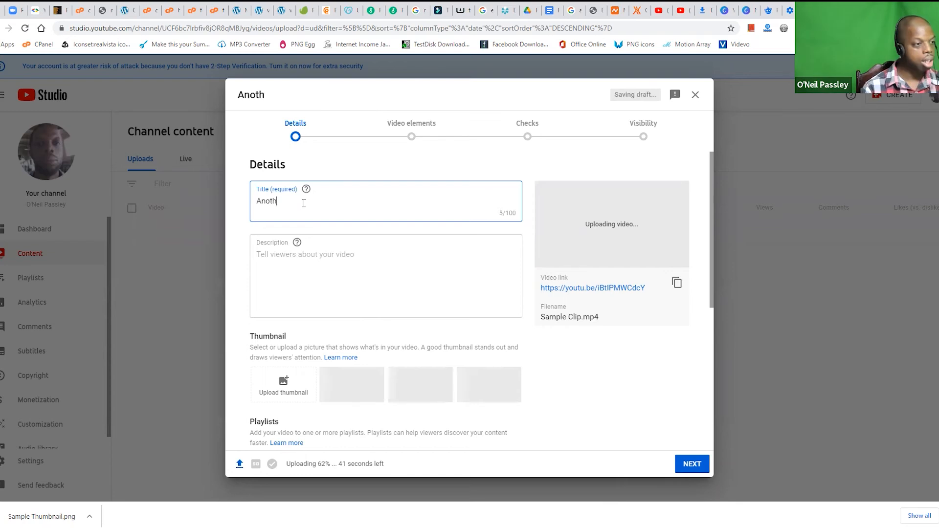
type("er Viodeo")
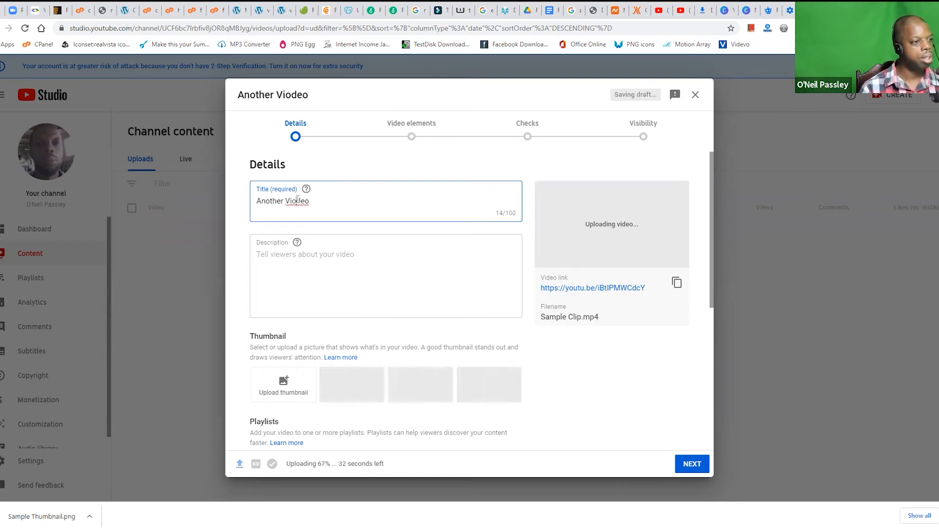
left_click(298, 200)
key("BackSpace")
left_click(274, 264)
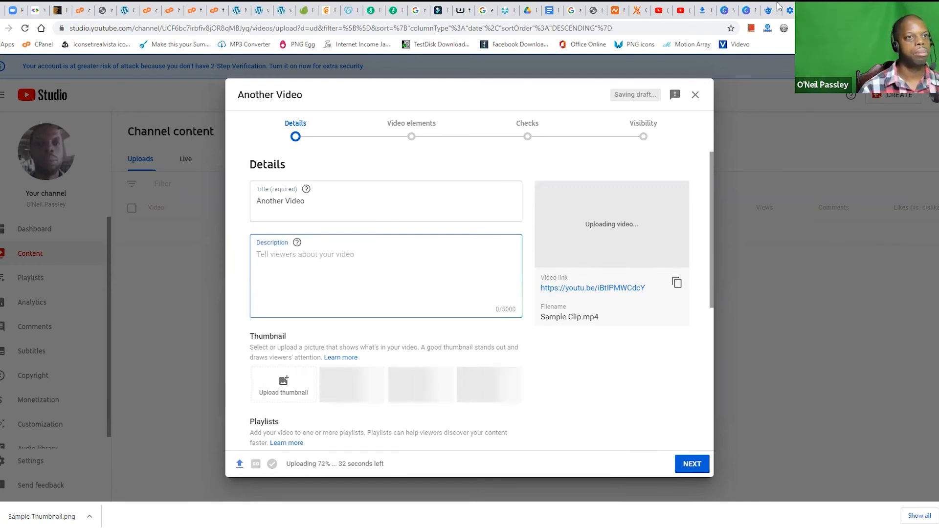
Step: Examine the title and full description of the open Techboomers video on scheduling a Zoom meeting, and return to the upload details
left_click(683, 10)
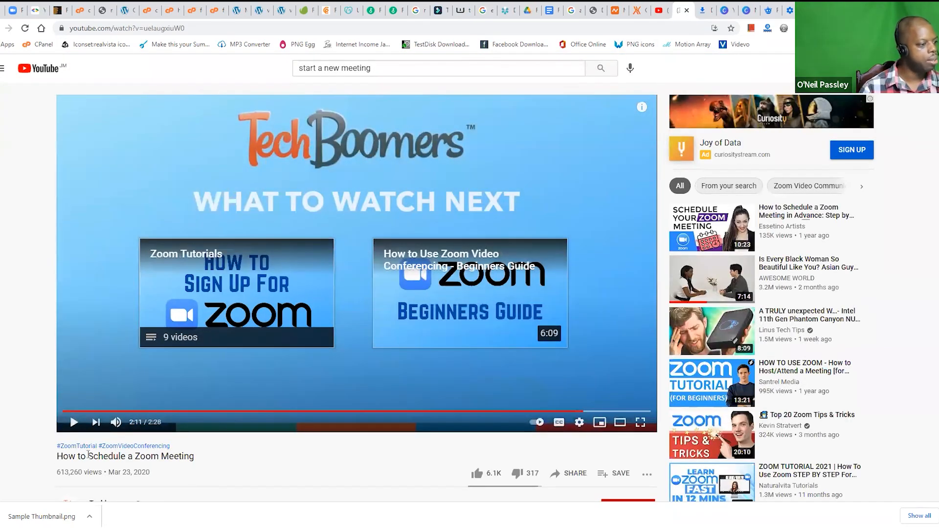
triple_click(88, 454)
scroll(39, 406, "down", 4)
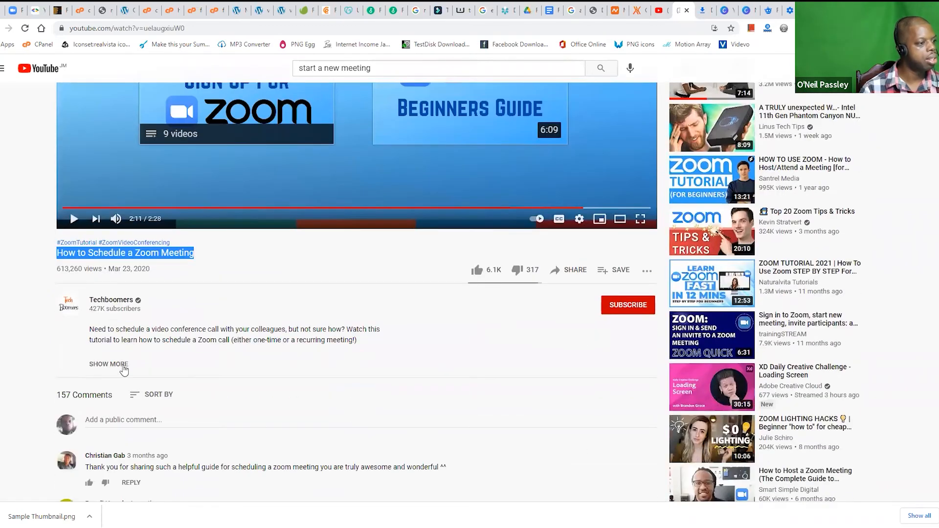
left_click(120, 364)
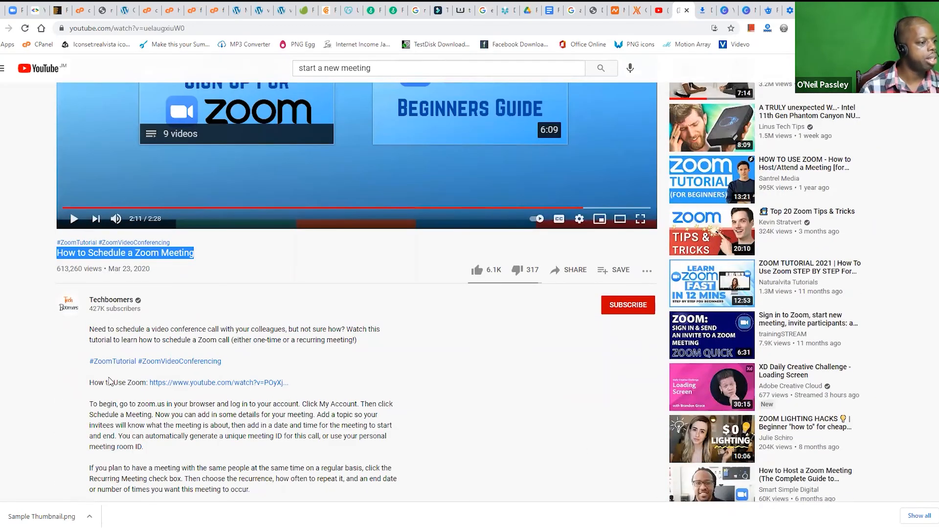
scroll(109, 381, "down", 7)
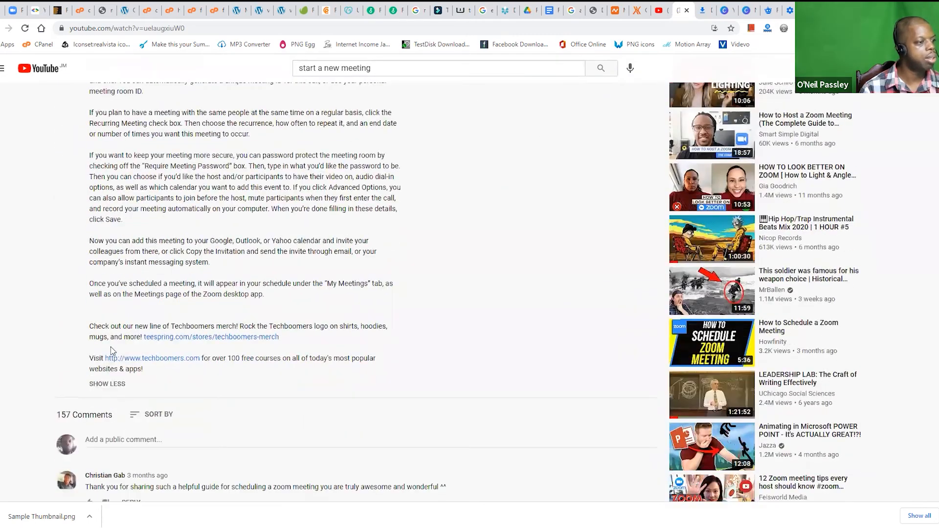
scroll(117, 342, "down", 1)
scroll(121, 337, "up", 4)
scroll(121, 336, "up", 3)
left_click(812, 10)
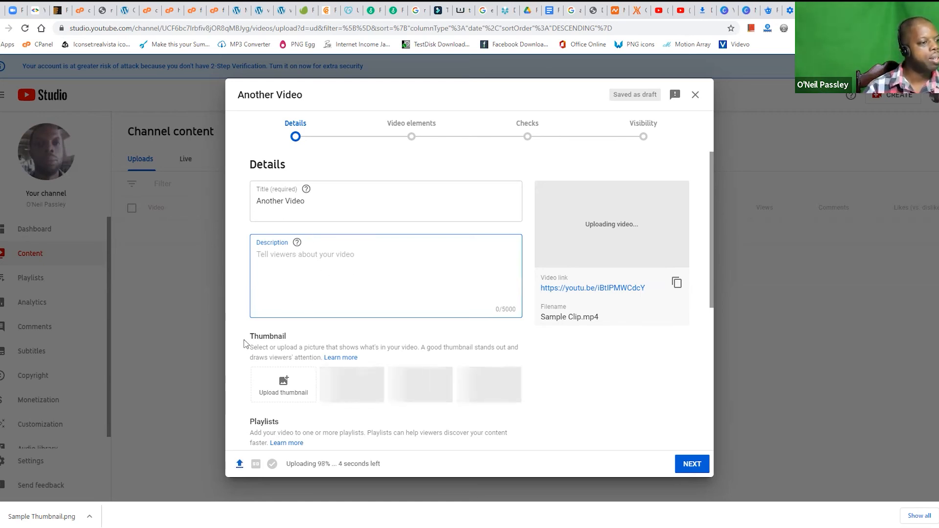
Step: Upload the Sample Thumbnail image from the Stock folder as the video's custom thumbnail
left_click_drag(247, 333, 307, 348)
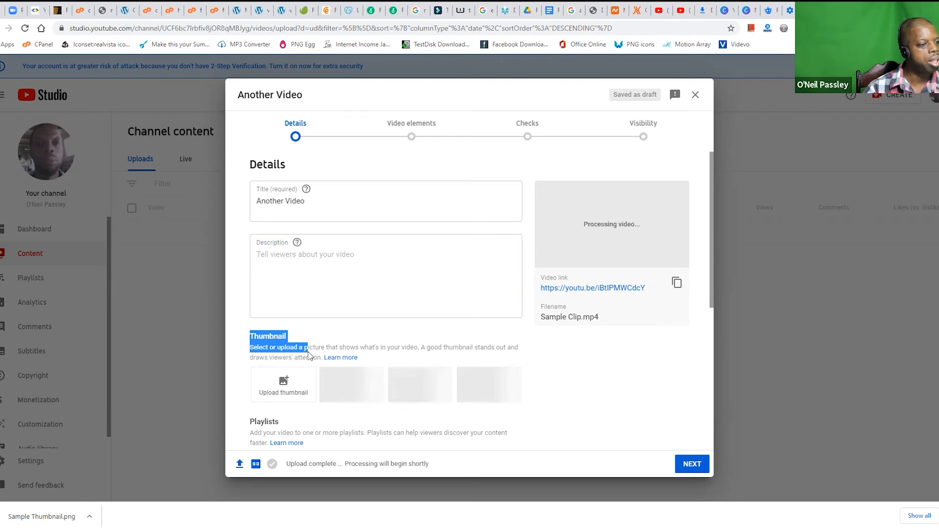
scroll(294, 294, "down", 3)
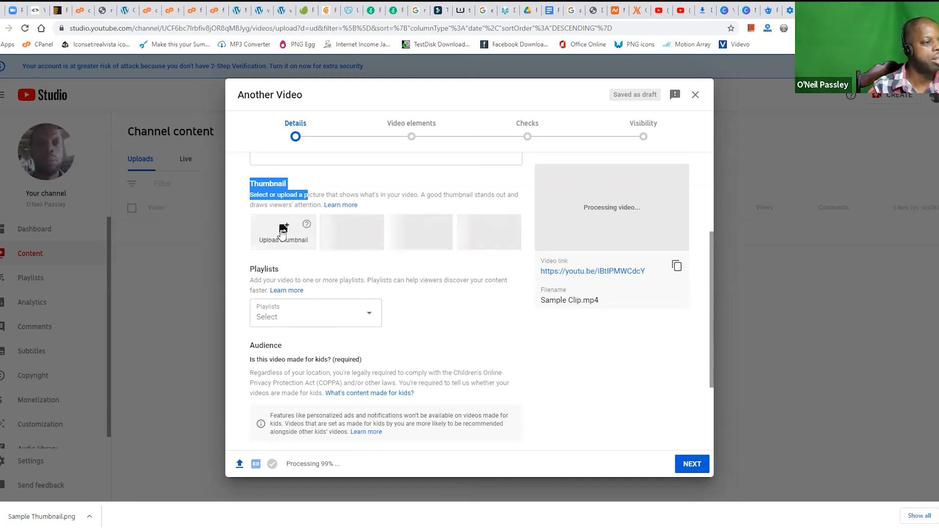
left_click(285, 230)
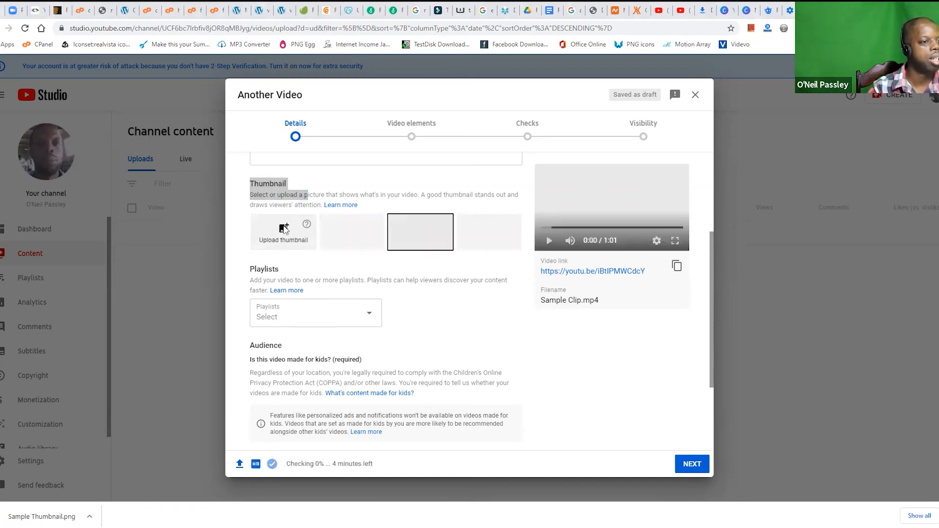
left_click(614, 321)
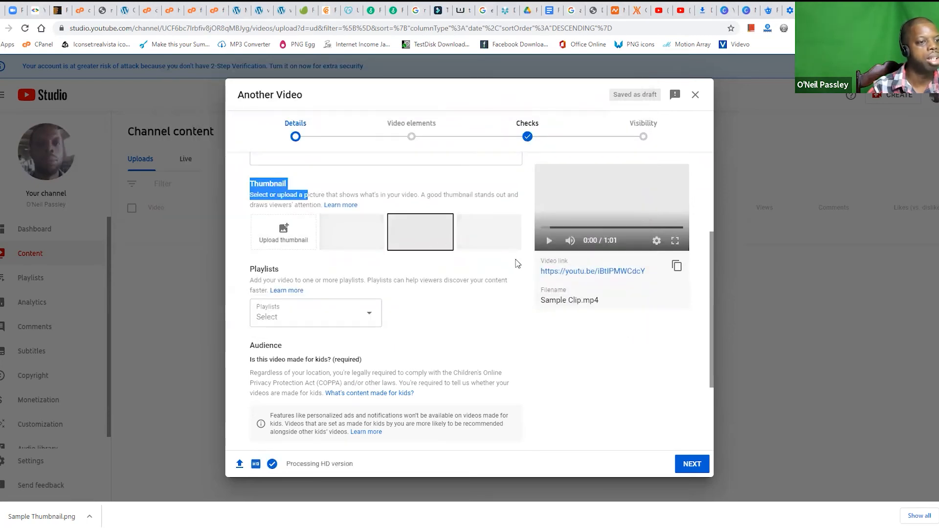
left_click(284, 230)
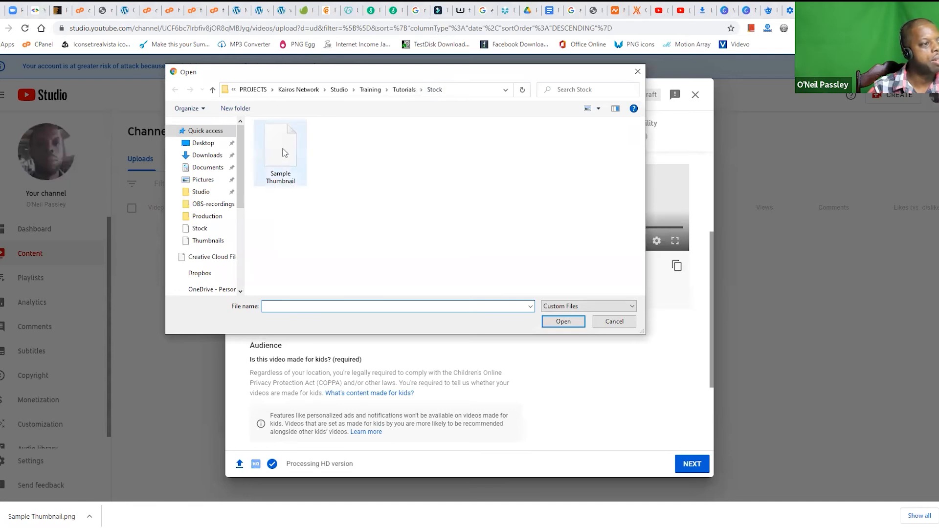
left_click(284, 152)
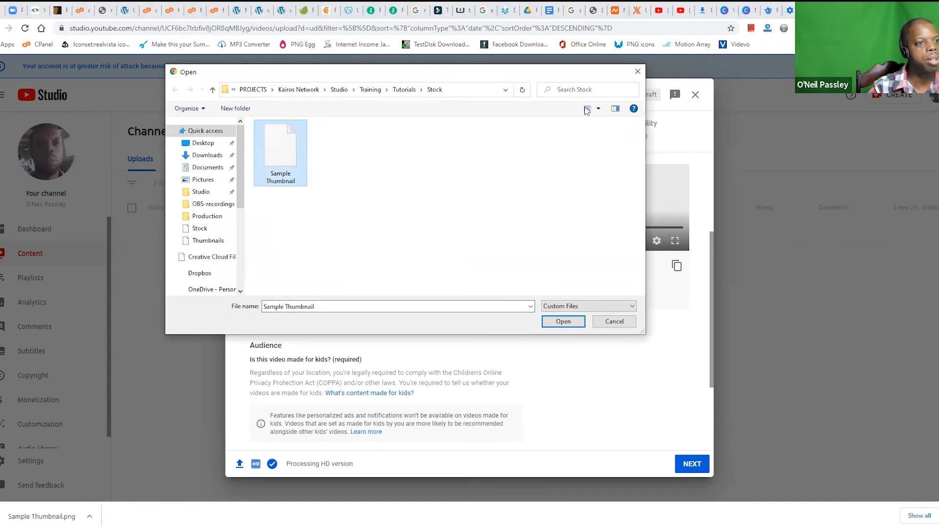
left_click(557, 324)
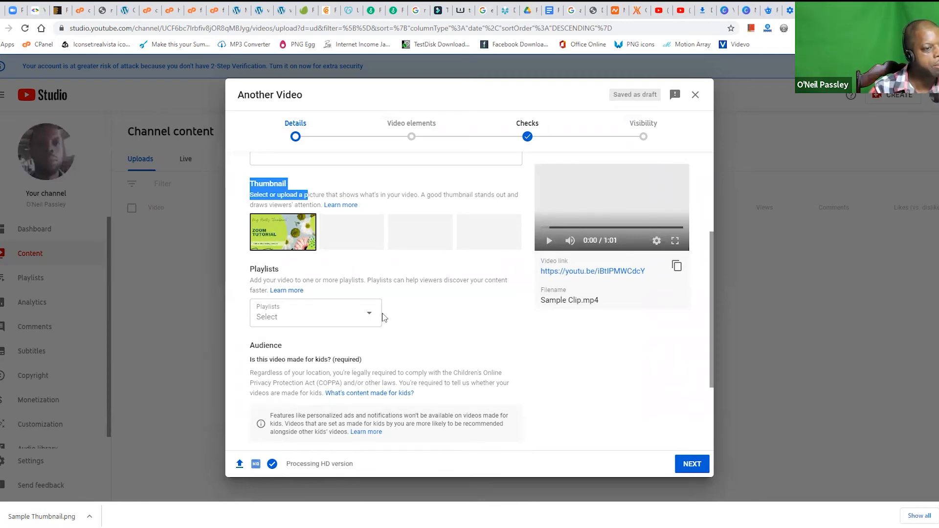
Step: Go to the audience question about content made for kids in the video's details
scroll(413, 295, "down", 2)
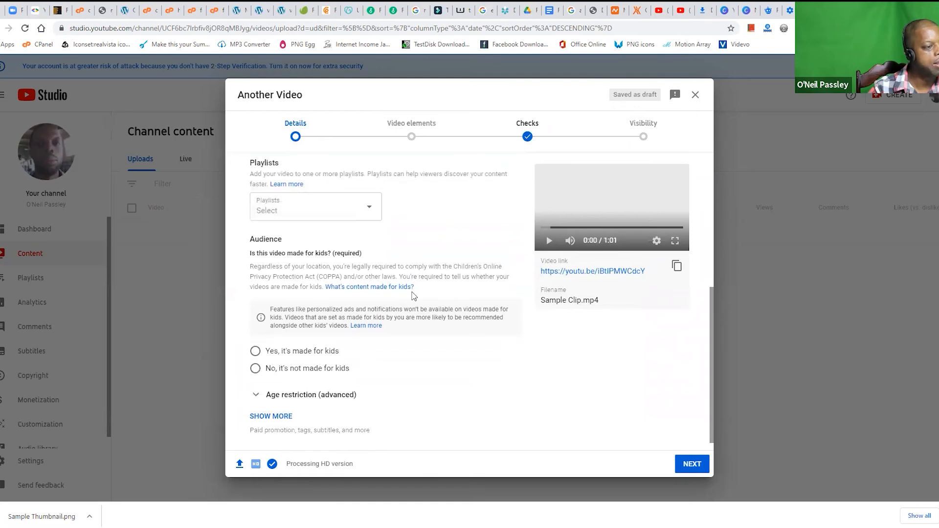
scroll(413, 295, "down", 1)
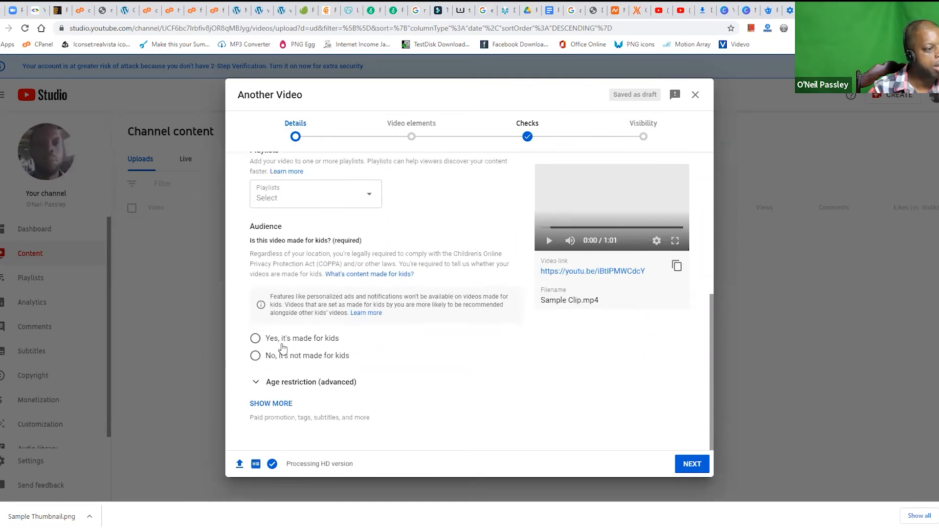
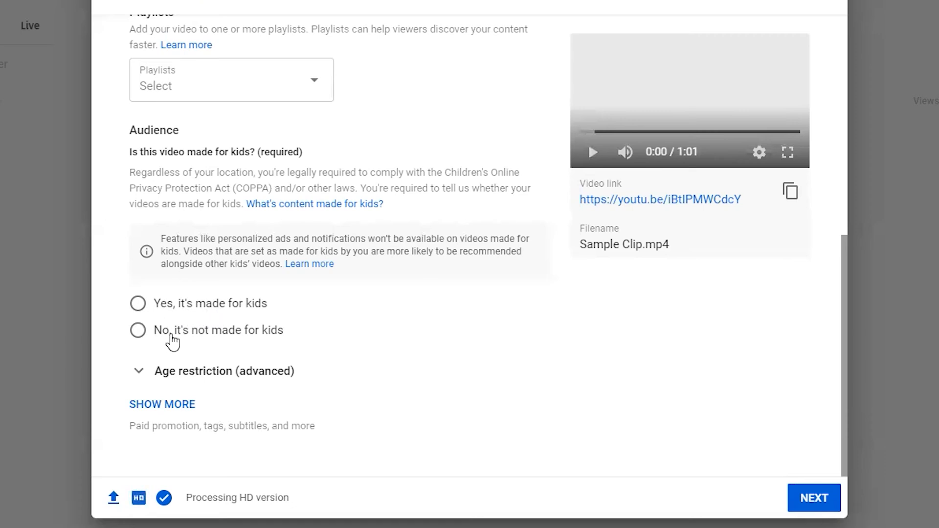
Step: Mark the video as not made for kids, and expand the additional details to reach the empty tags field
left_click(137, 333)
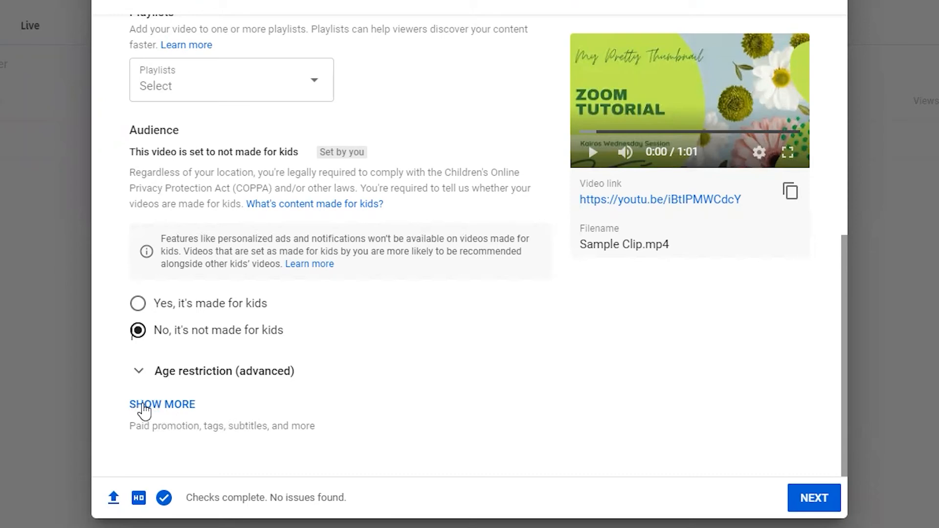
left_click(162, 405)
scroll(161, 409, "down", 6)
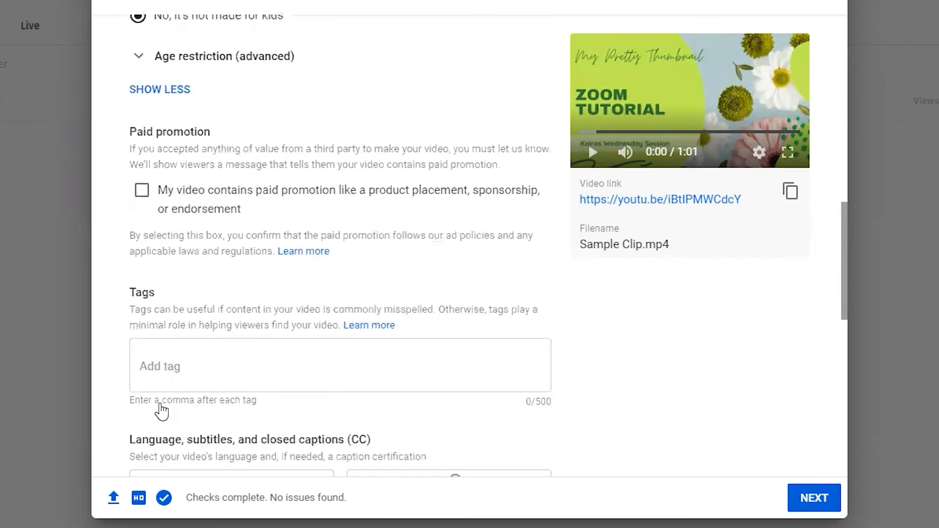
scroll(161, 410, "down", 2)
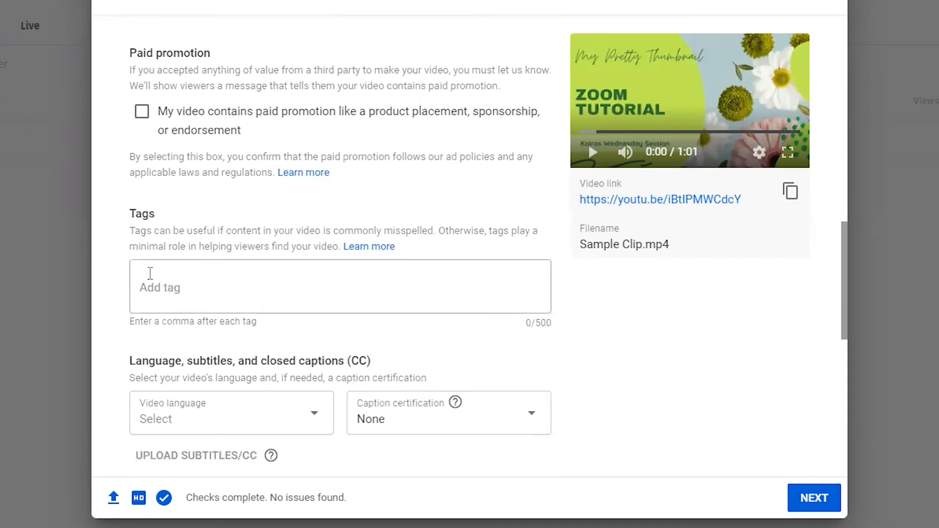
left_click_drag(129, 215, 156, 216)
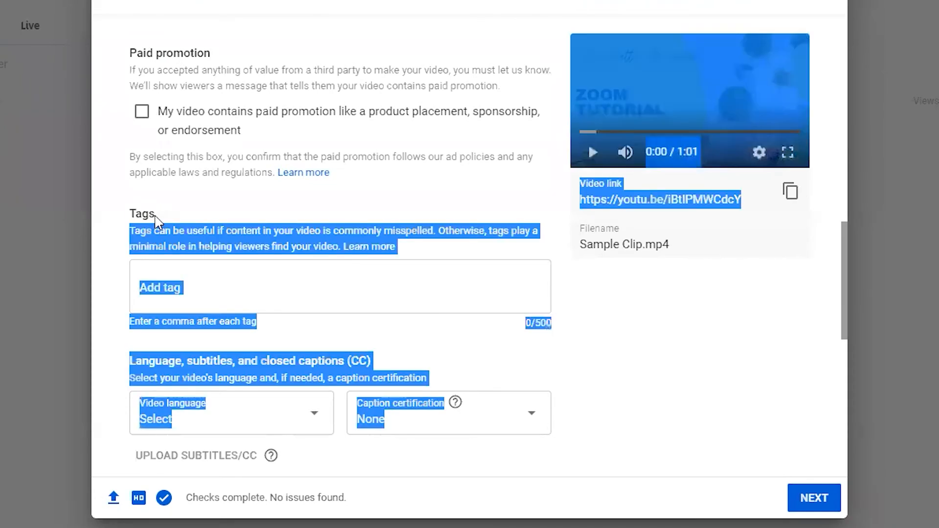
left_click(156, 221)
left_click(159, 288)
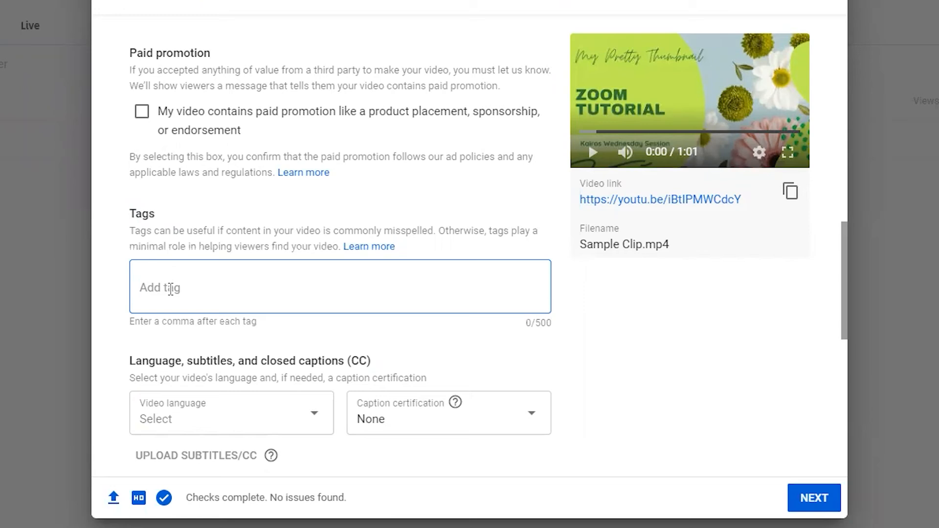
Step: Set the video's comment visibility to Disable comments
scroll(184, 322, "down", 6)
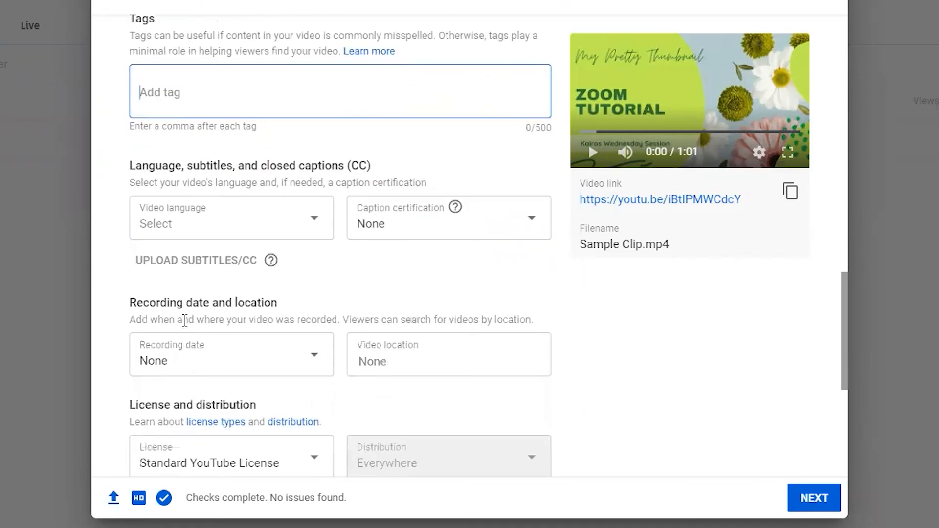
scroll(185, 328, "down", 2)
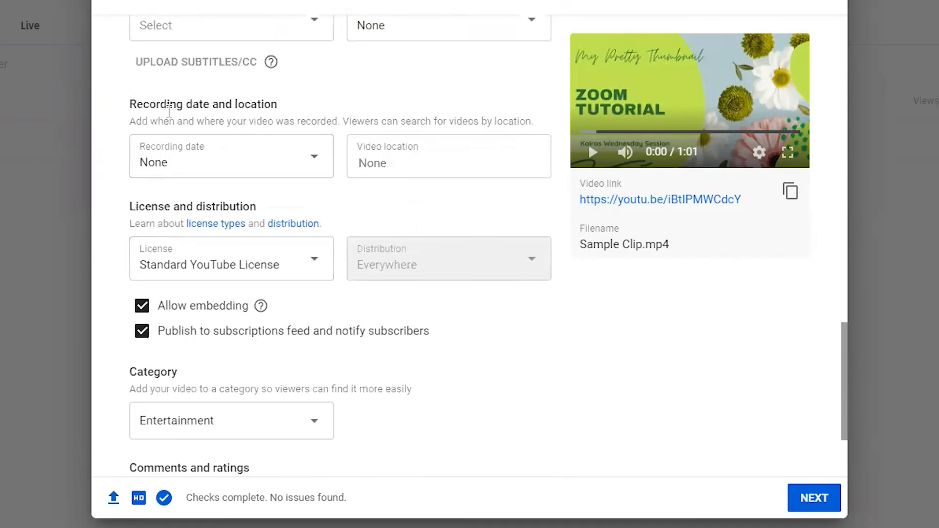
scroll(279, 249, "down", 3)
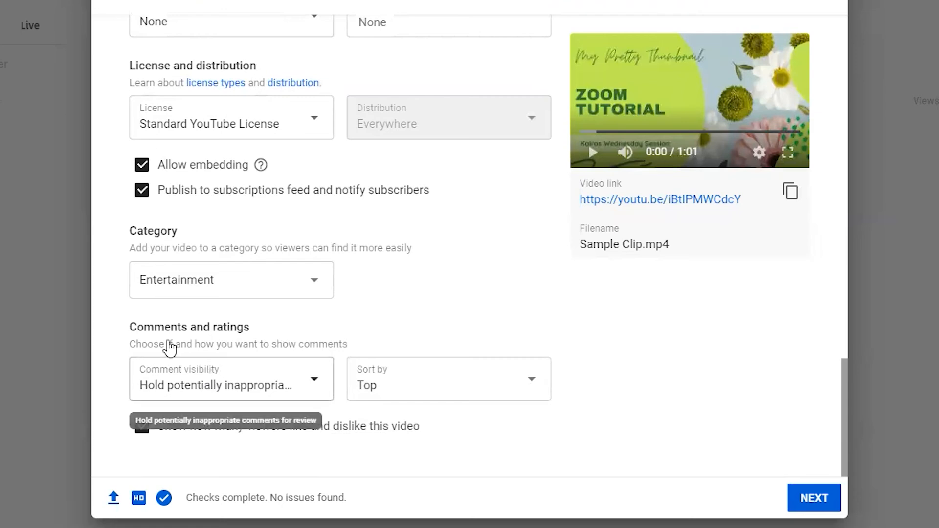
left_click(314, 387)
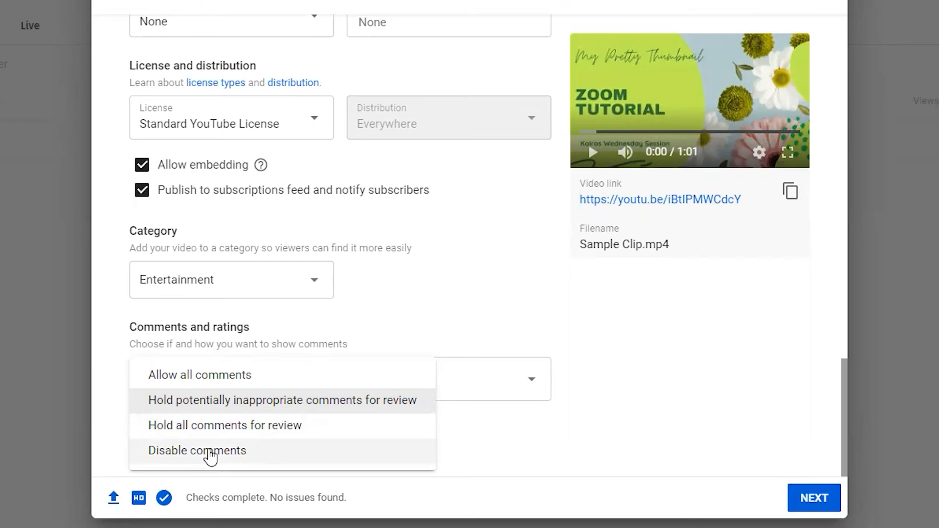
left_click(211, 455)
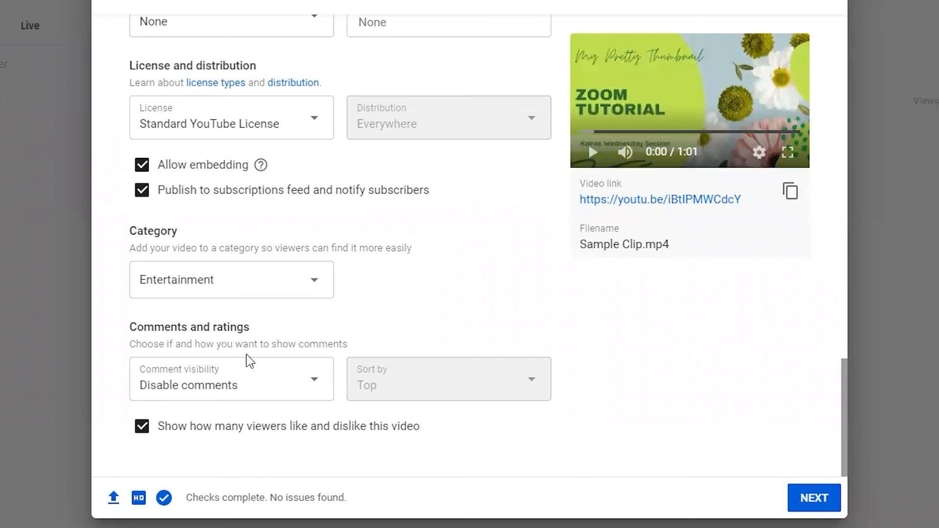
Step: Review the remaining optional details of the video and continue to the video elements stage
scroll(419, 320, "up", 9)
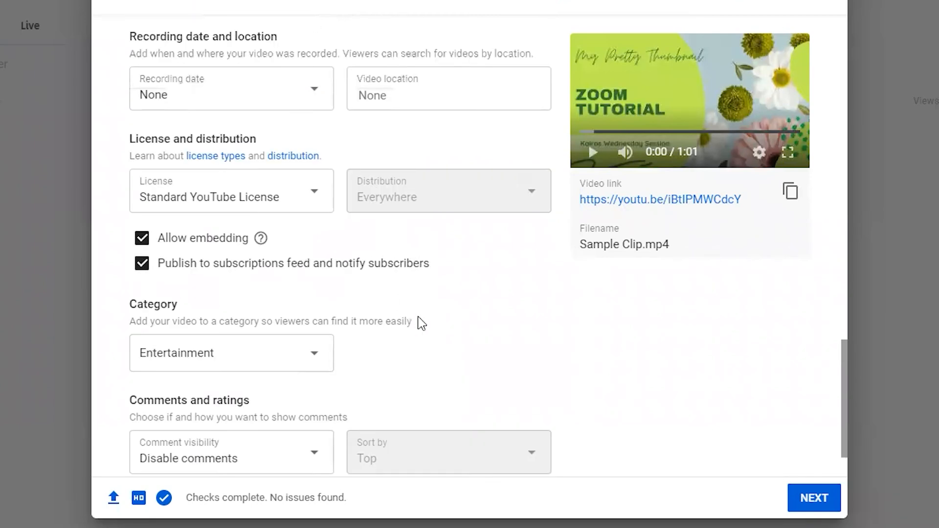
scroll(419, 321, "up", 5)
scroll(419, 321, "down", 4)
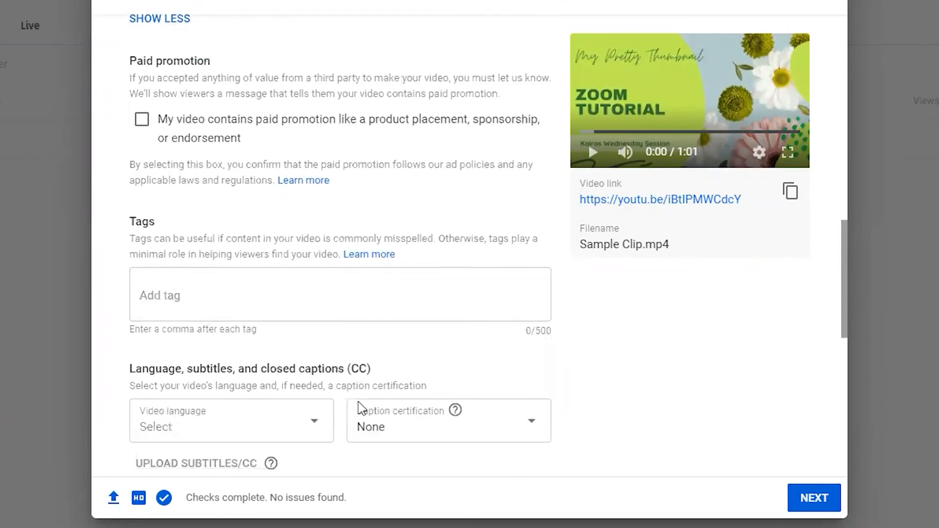
scroll(430, 343, "down", 4)
mouse_move(270, 315)
scroll(489, 333, "down", 2)
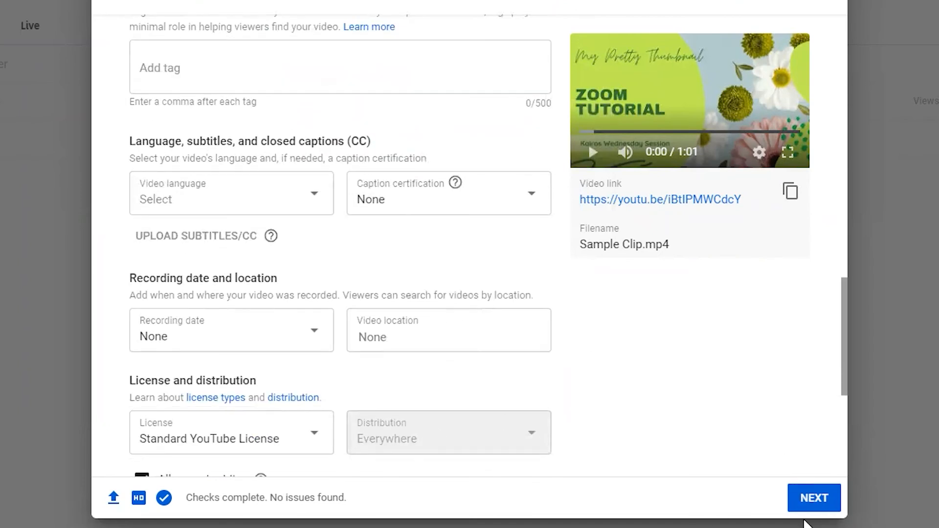
left_click(806, 502)
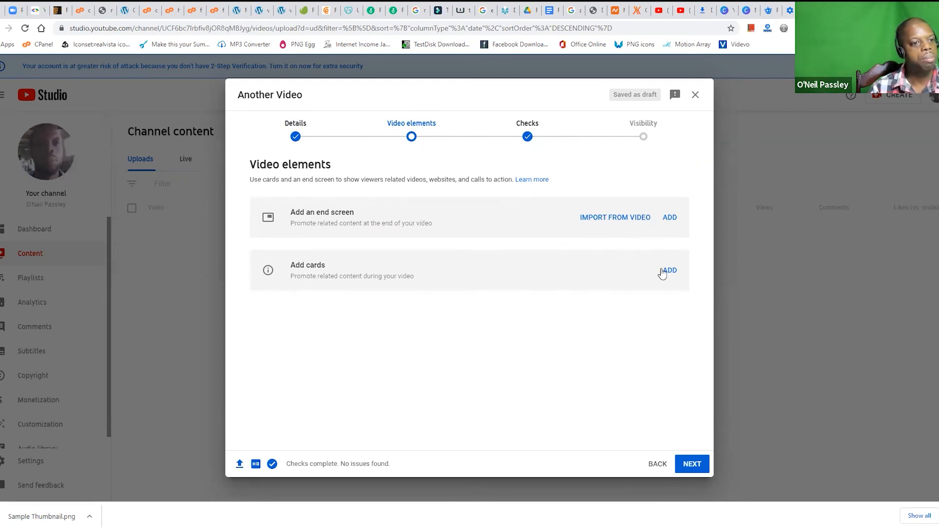
Step: Add an end screen using the two-video layout, and select its most recent upload element
left_click(608, 218)
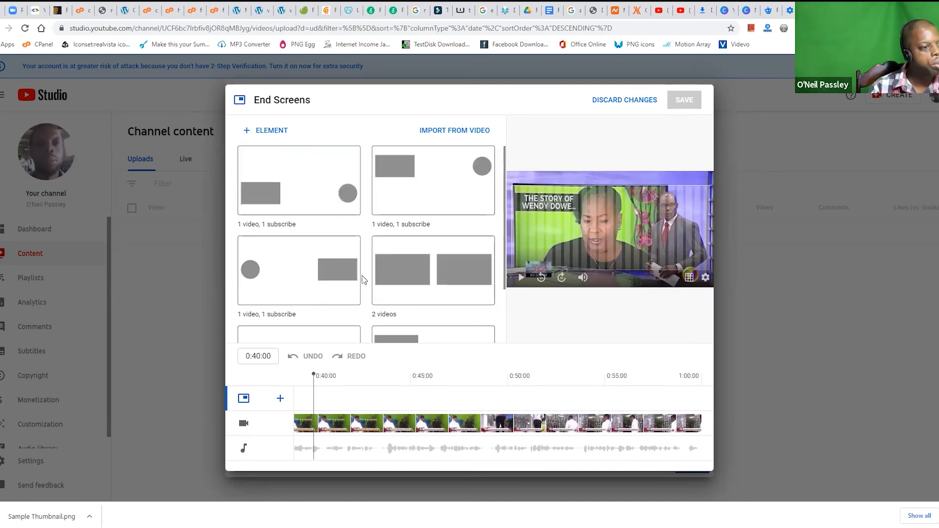
left_click(420, 283)
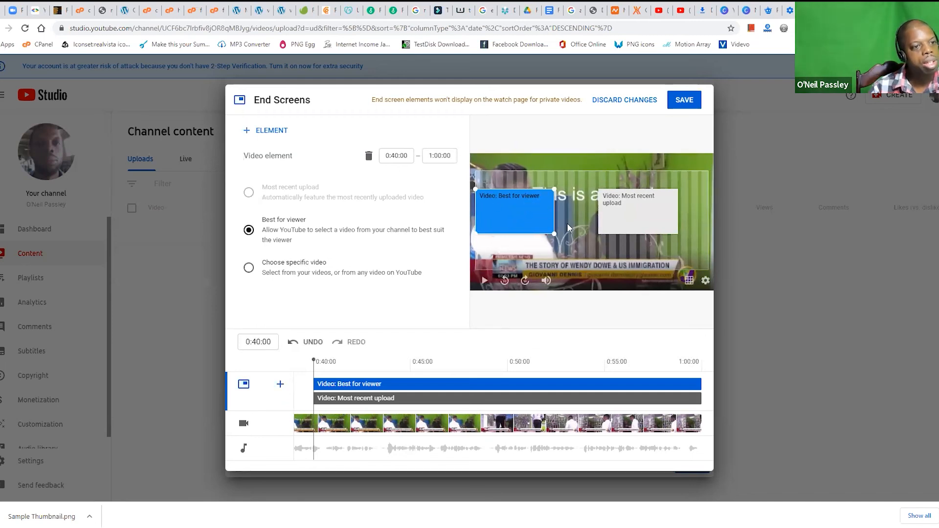
left_click(666, 203)
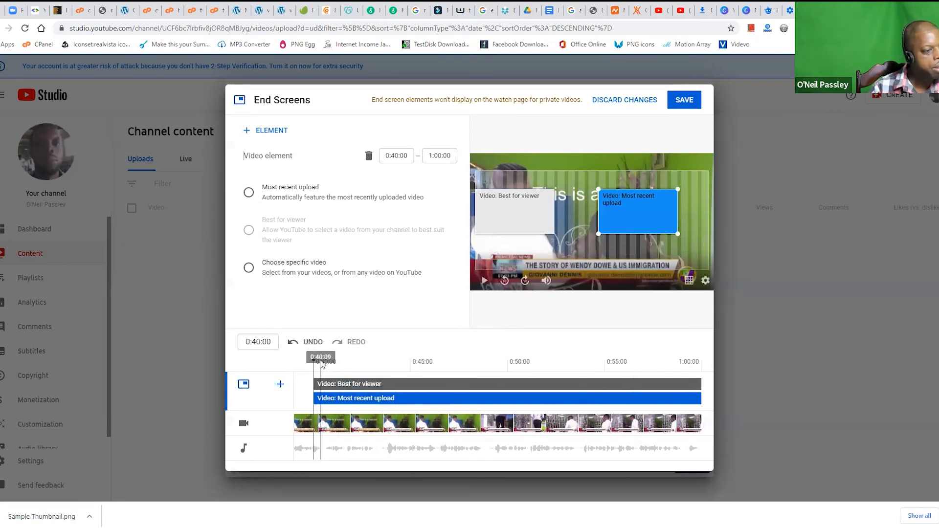
Step: Make both end screen video elements start at 0:55:00, and save the end screen
left_click_drag(321, 384, 677, 390)
left_click(583, 370)
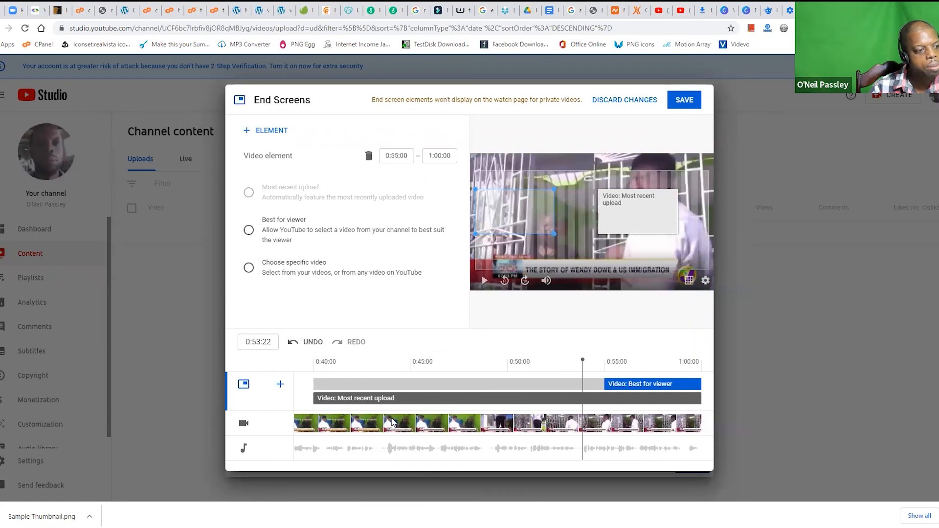
left_click(363, 383)
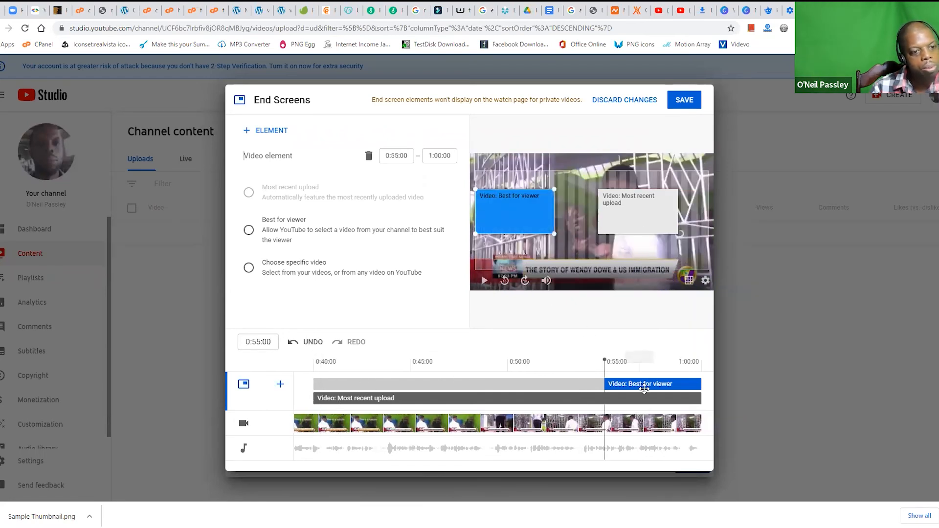
left_click(312, 399)
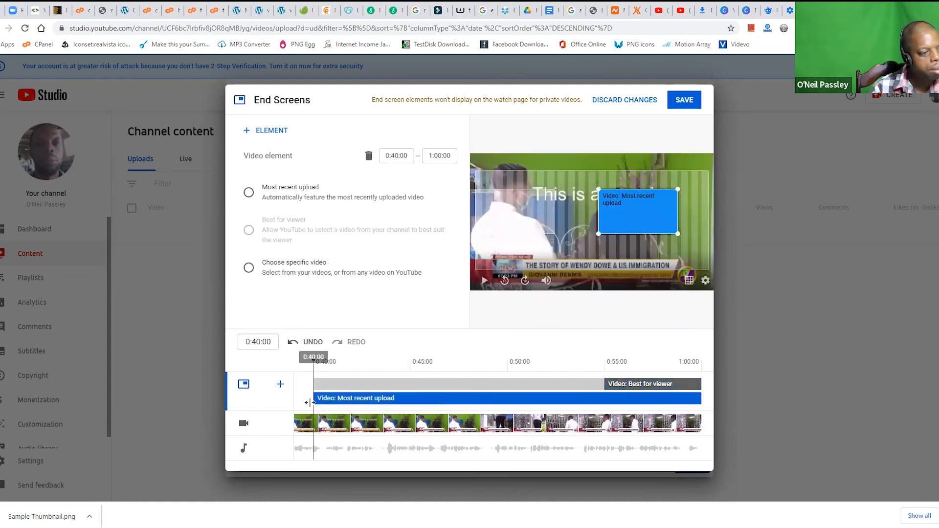
left_click_drag(312, 398, 605, 398)
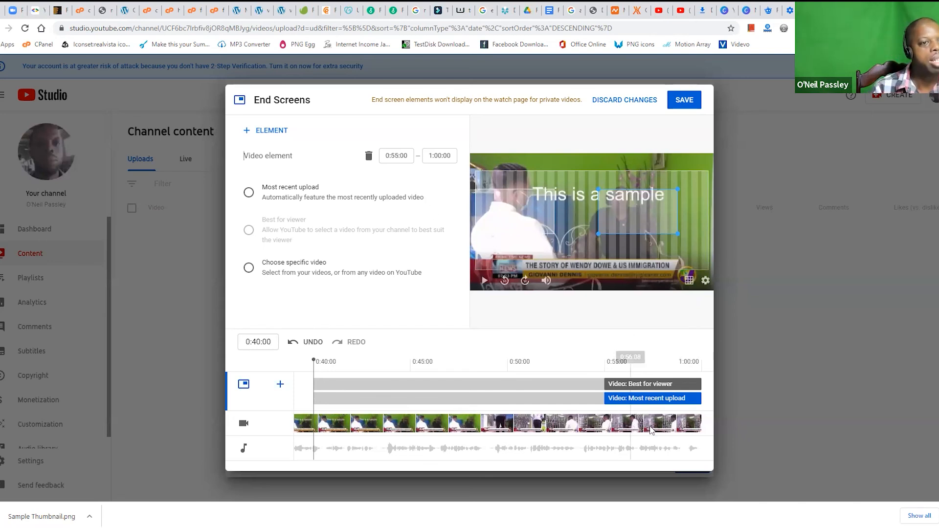
left_click(684, 104)
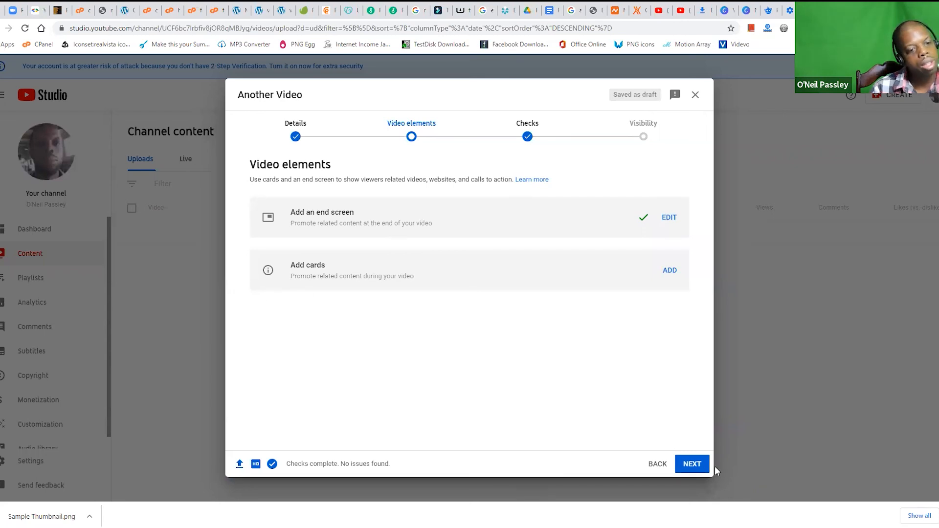
Step: Proceed through the copyright checks to the visibility stage, and highlight the video's shareable link
left_click(691, 465)
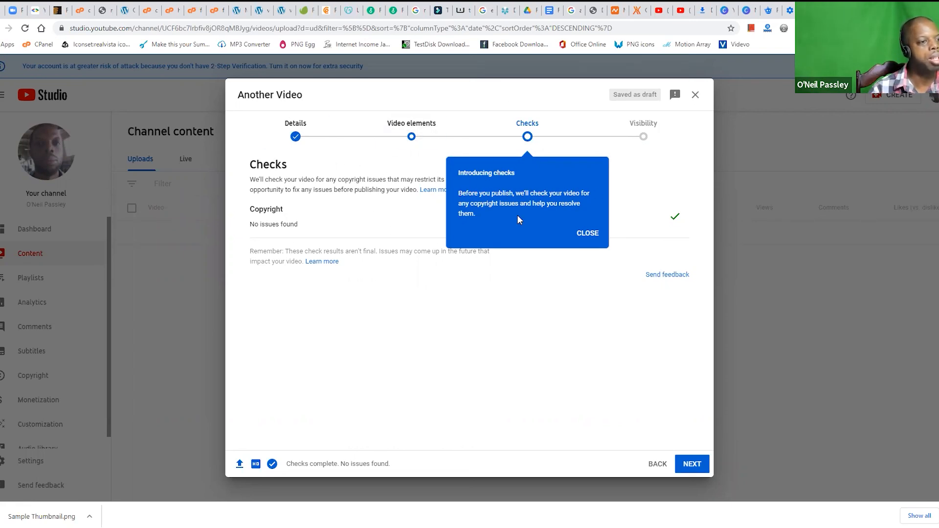
left_click(590, 239)
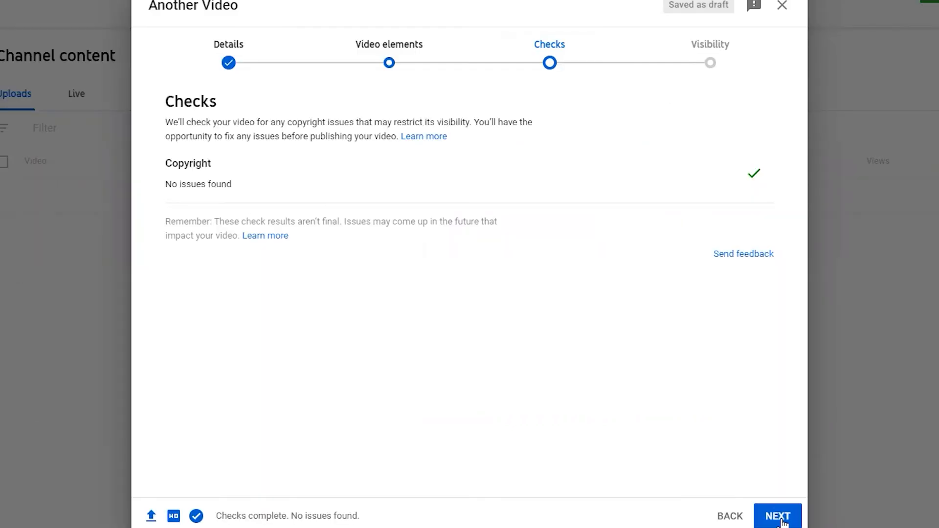
left_click(692, 465)
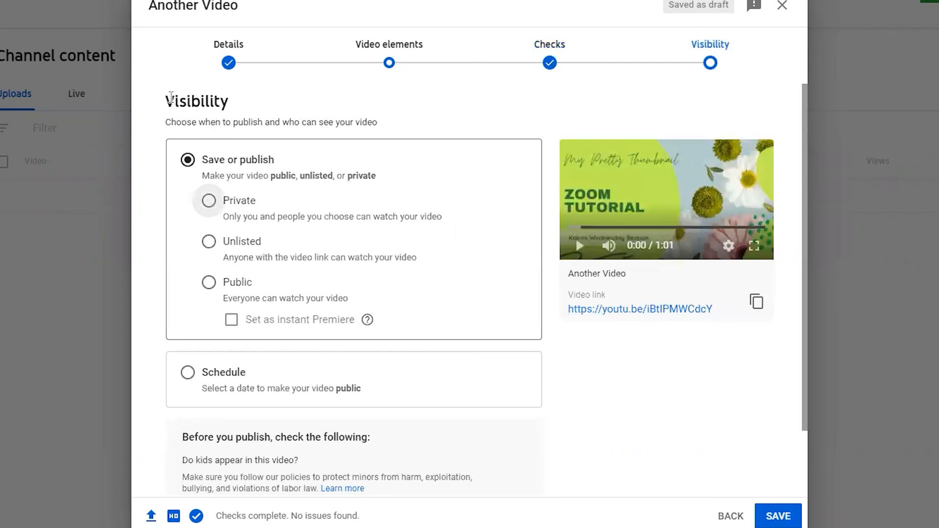
left_click_drag(171, 97, 252, 122)
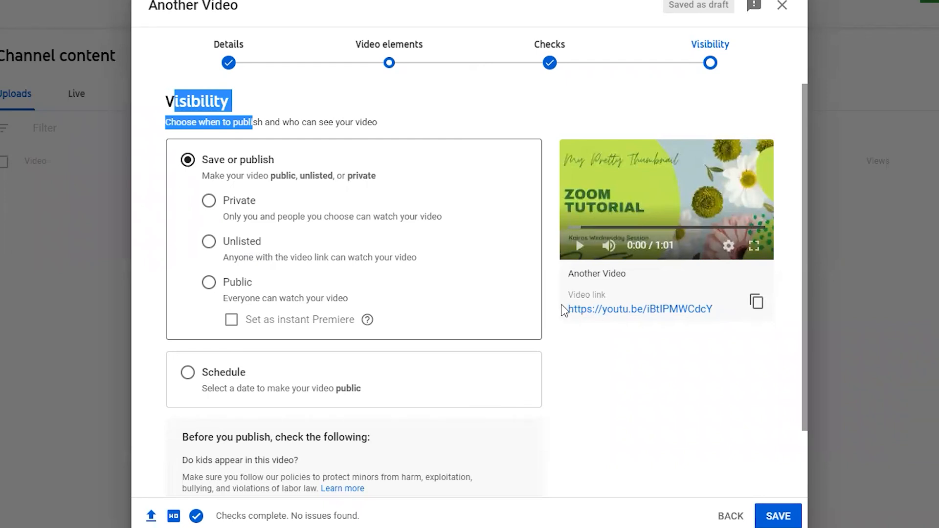
left_click_drag(563, 310, 703, 303)
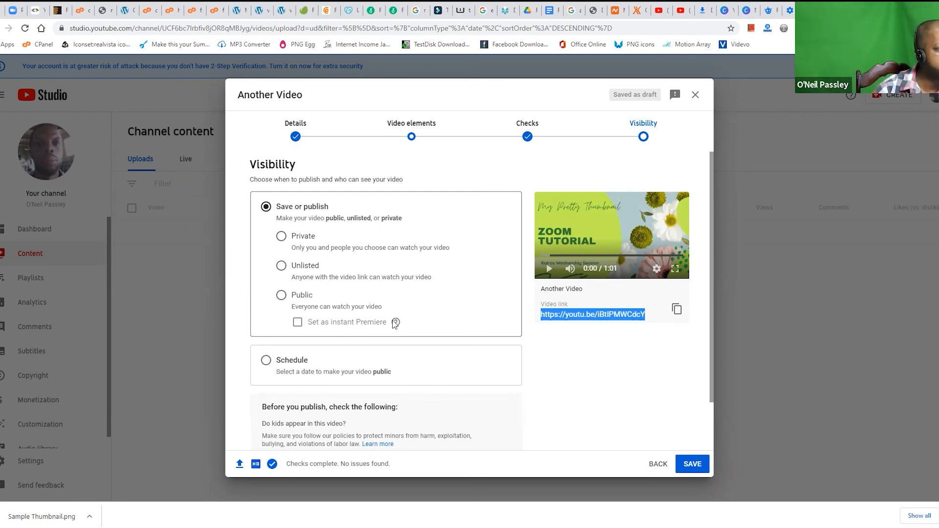
mouse_move(395, 324)
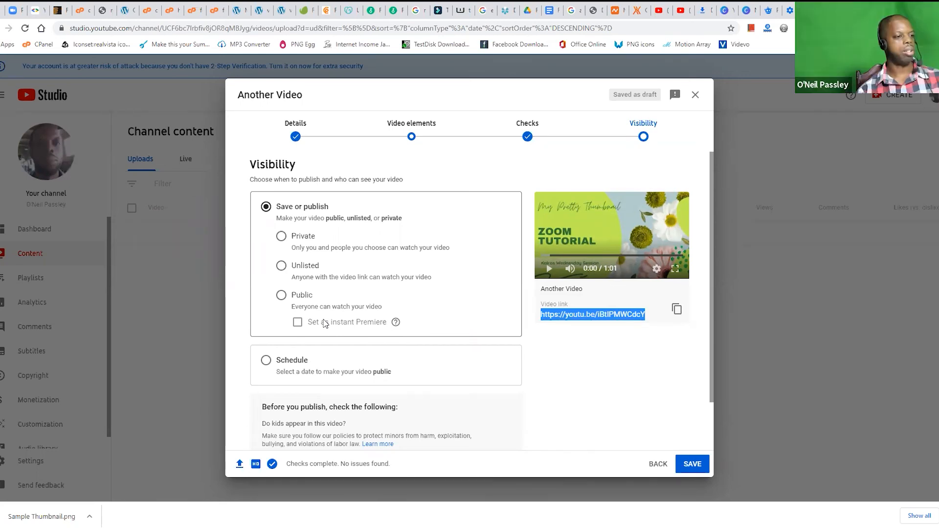
Step: Try scheduling the video as a Premiere, and switch back to the save or publish option
left_click(267, 361)
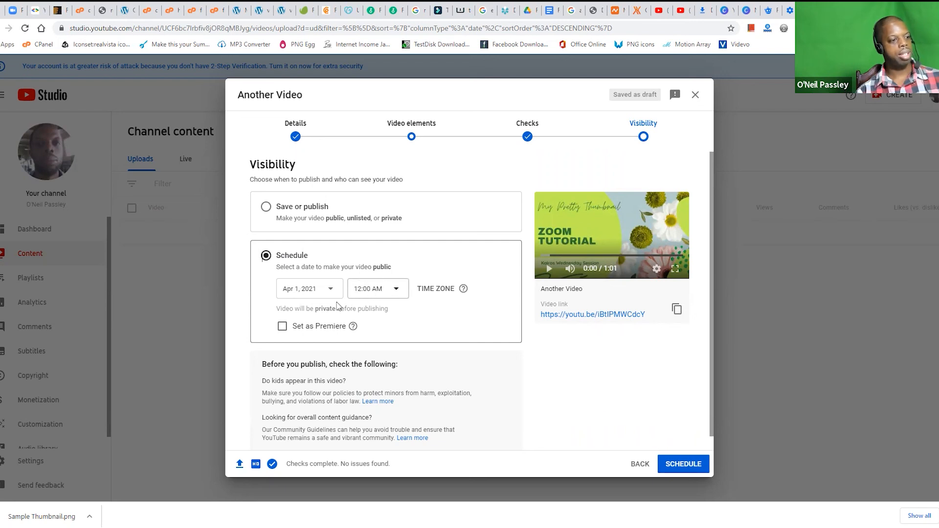
left_click(282, 327)
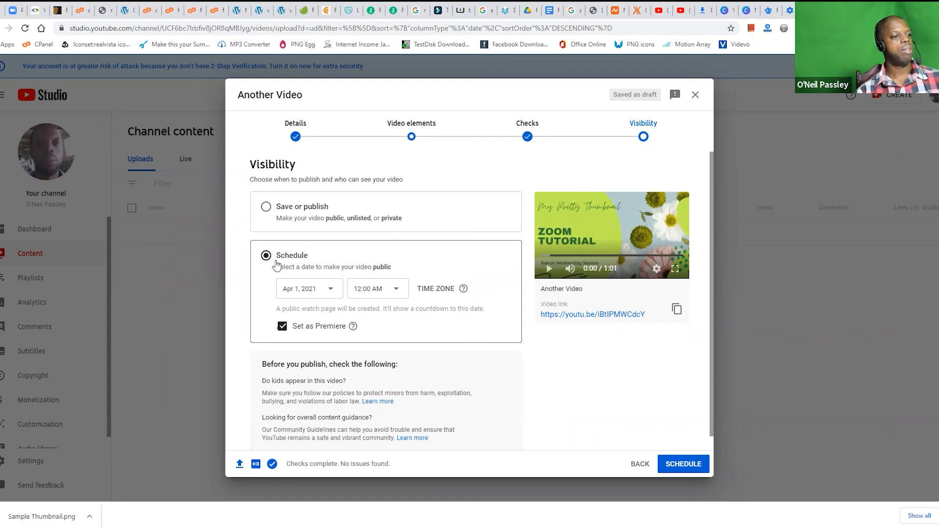
left_click(265, 207)
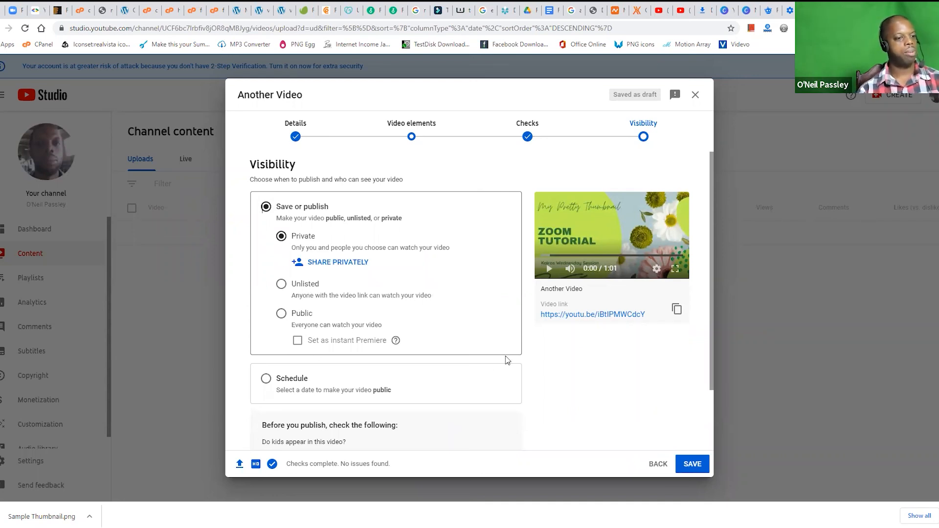
Step: Set the video's visibility to Unlisted and save it to finish the upload
scroll(529, 382, "down", 2)
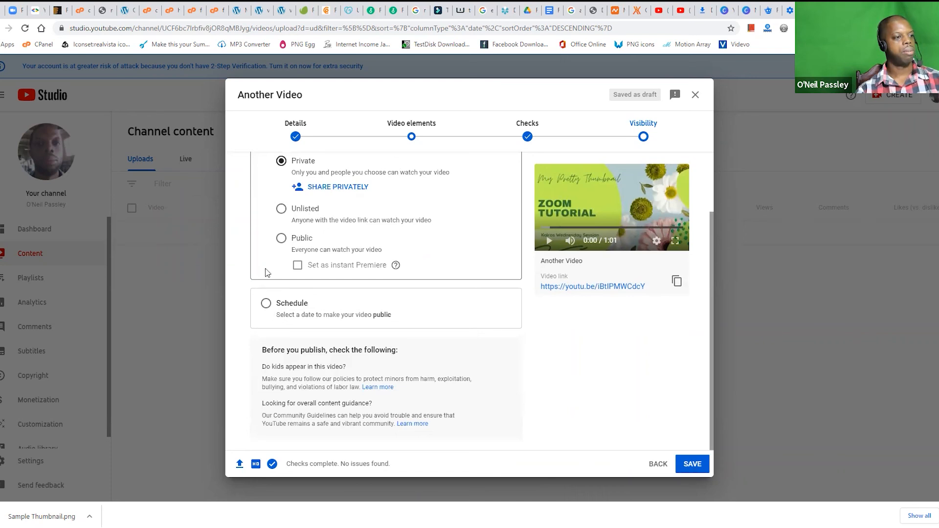
scroll(268, 269, "up", 2)
left_click(279, 237)
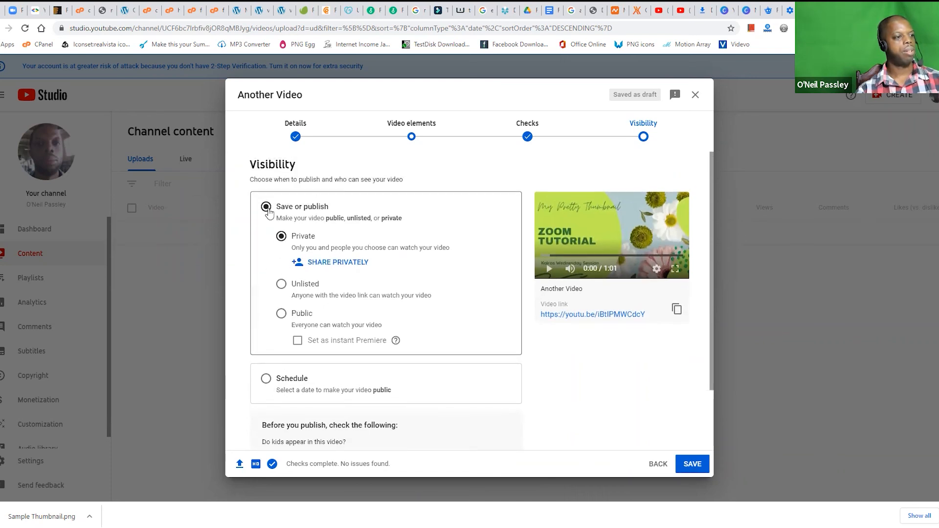
left_click(282, 285)
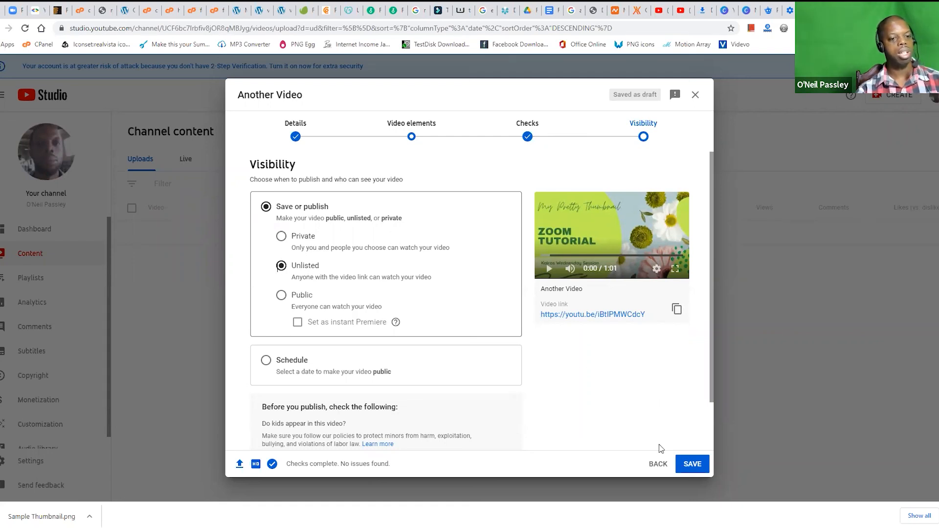
left_click(689, 467)
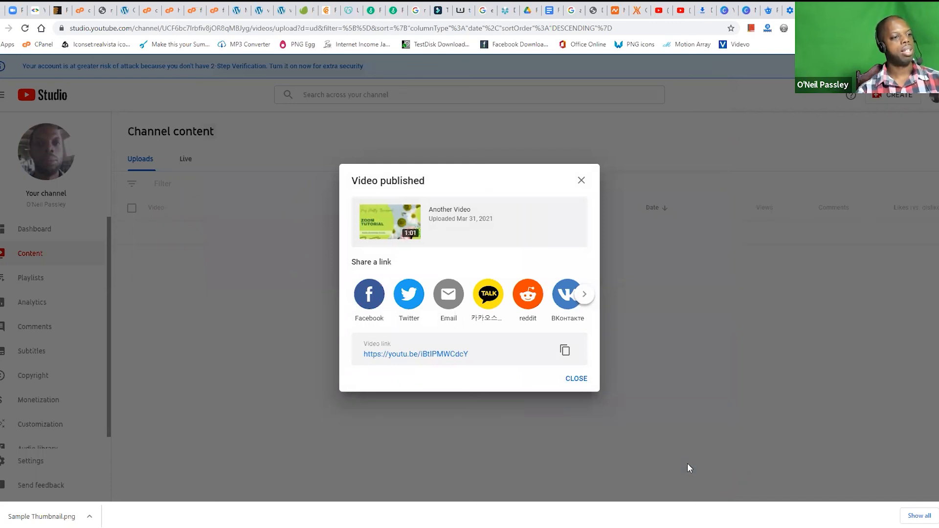
Step: Open the published video's watch page from its share link and pause the playback
left_click(434, 358)
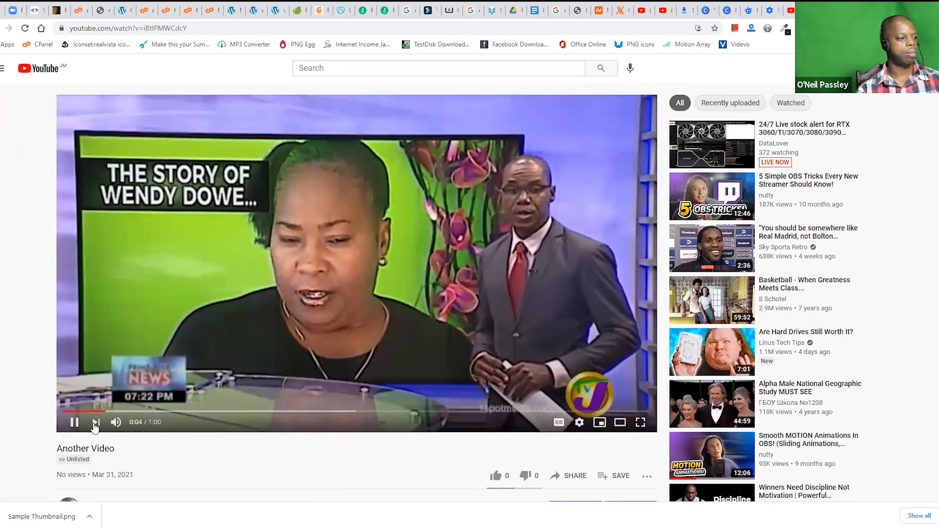
left_click(74, 423)
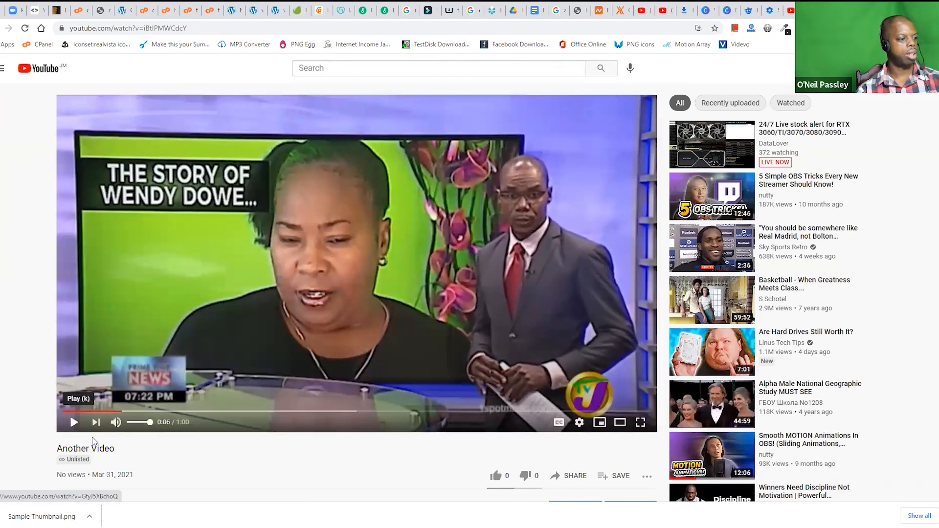
Step: Point out the Unlisted label under the video title and enlarge the page to read it
left_click_drag(96, 464, 53, 459)
left_click(93, 462)
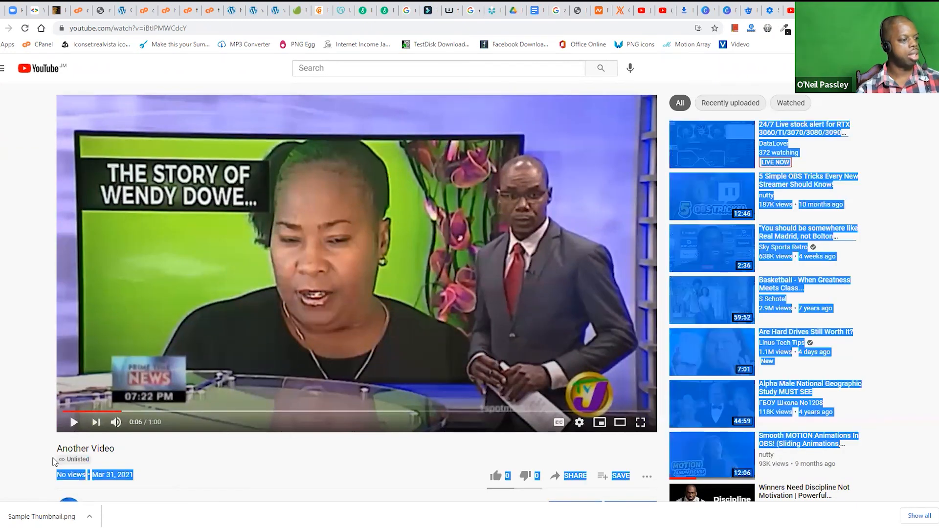
left_click(42, 460)
key("ctrl+plus")
key("ctrl+plus")
key("ctrl+plus")
key("ctrl+plus")
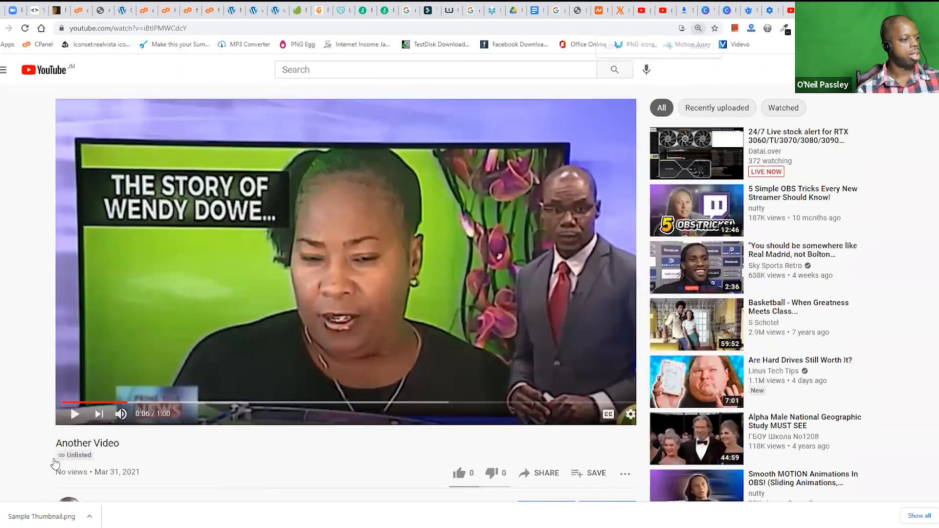
Step: Examine the channel details and comments area below the video, and return to the player at 100% page zoom
scroll(42, 366, "down", 3)
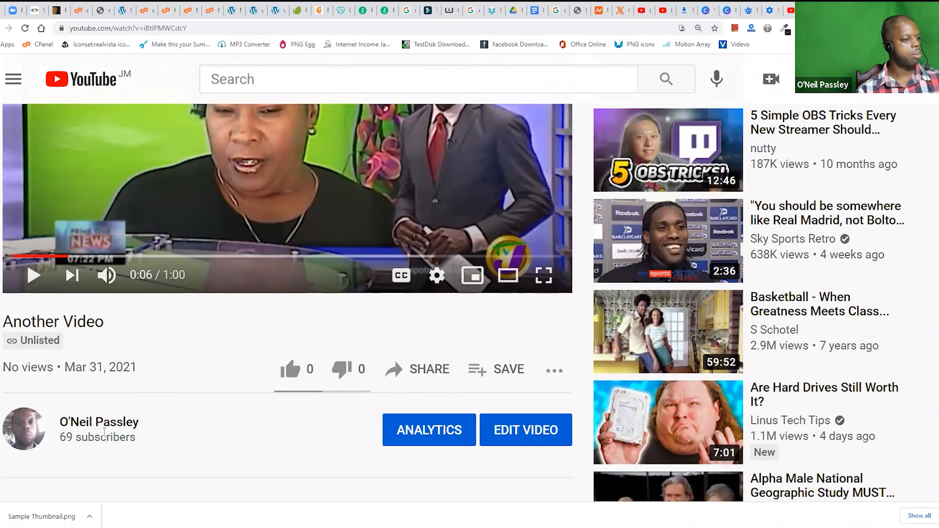
scroll(61, 444, "down", 6)
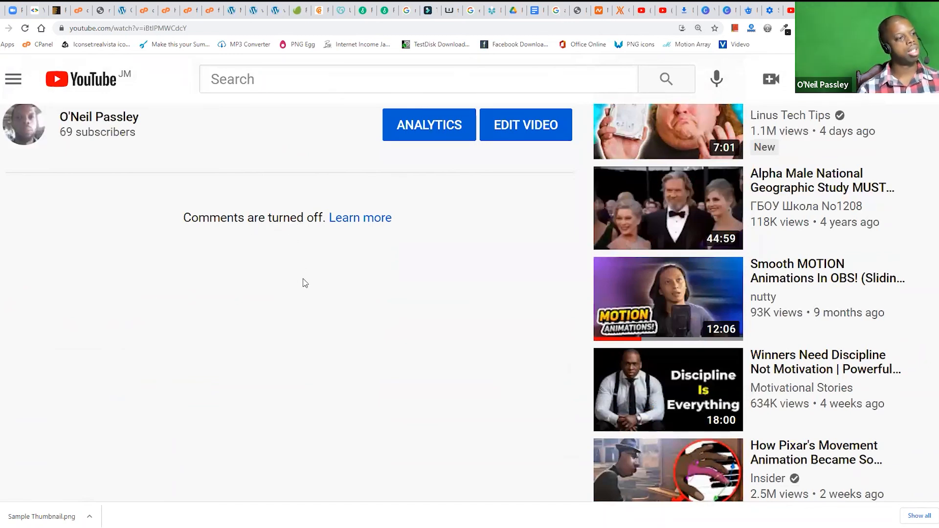
key("ctrl+minus")
key("ctrl+minus")
key("ctrl+minus")
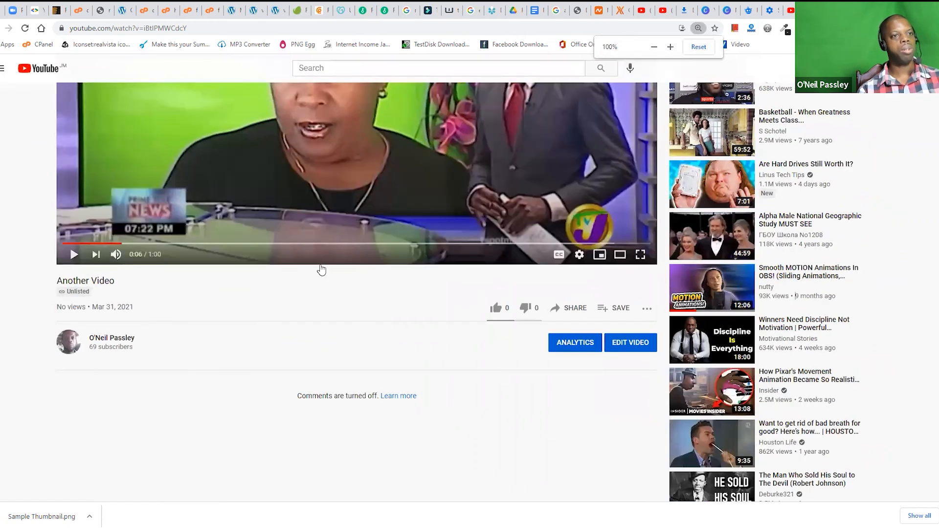
scroll(379, 223, "up", 3)
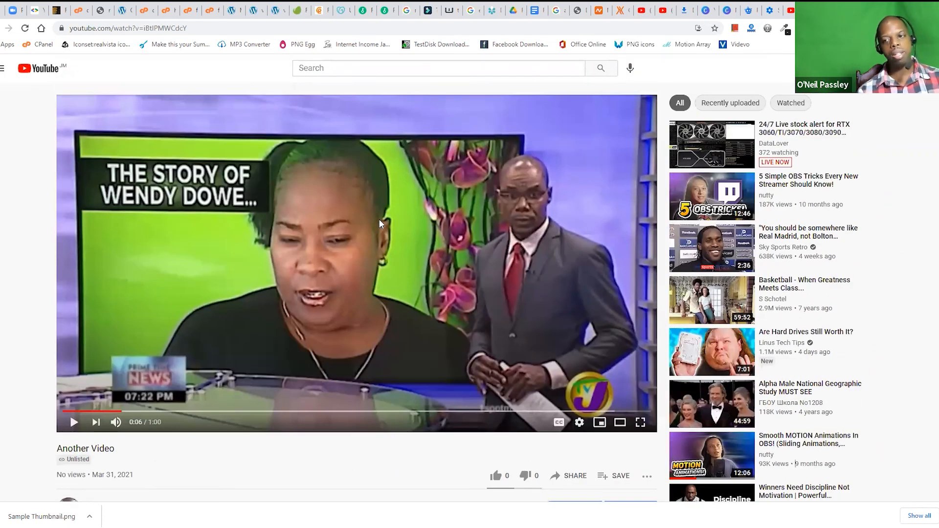